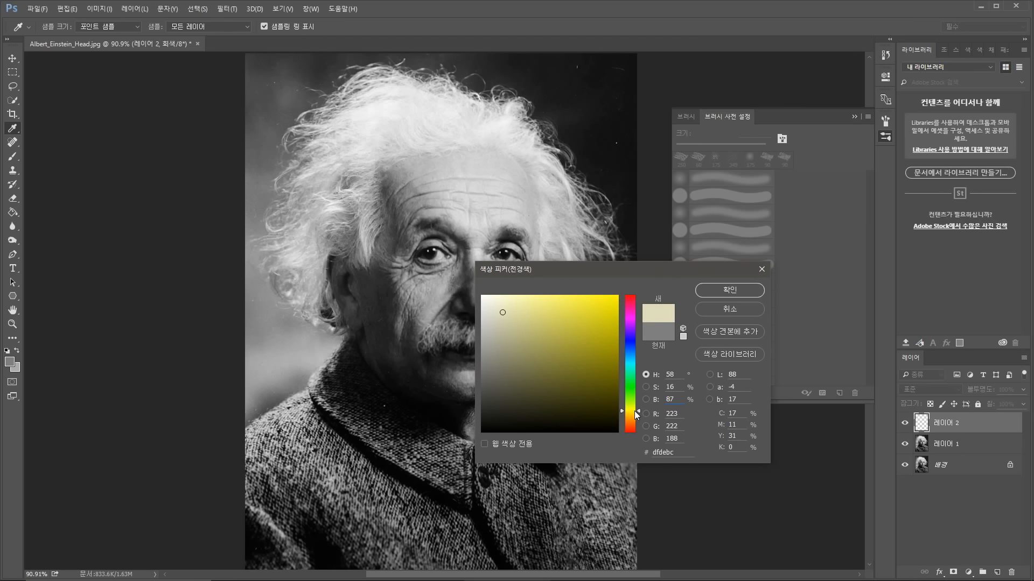
# Step: Pick a muted beige foreground colour and try a soft brush stroke on the face of the grayscale portrait
pyautogui.click(522, 323)
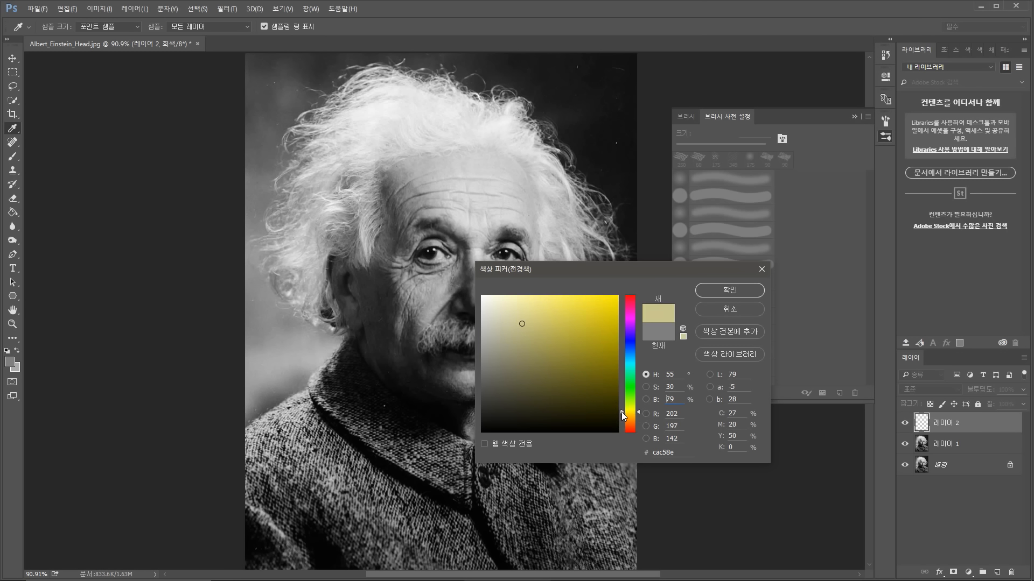
pyautogui.moveTo(621, 411); pyautogui.dragTo(624, 417)
pyautogui.click(728, 290)
pyautogui.press('b')
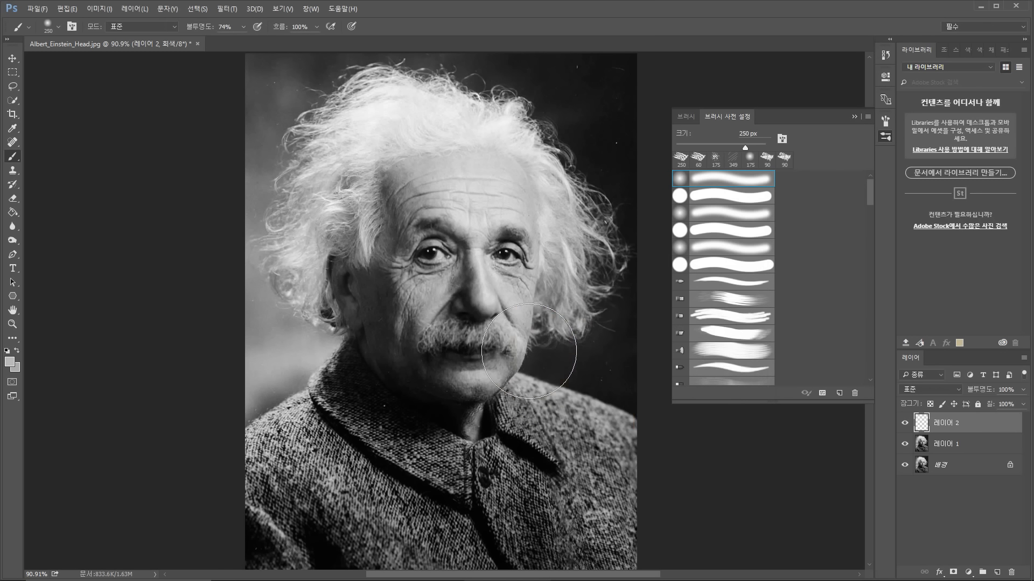
pyautogui.moveTo(405, 340)
pyautogui.mouseDown()
pyautogui.moveTo(418, 351)
pyautogui.moveTo(389, 281)
pyautogui.moveTo(430, 361)
pyautogui.mouseUp()
pyautogui.hotkey('ctrl', 'z')
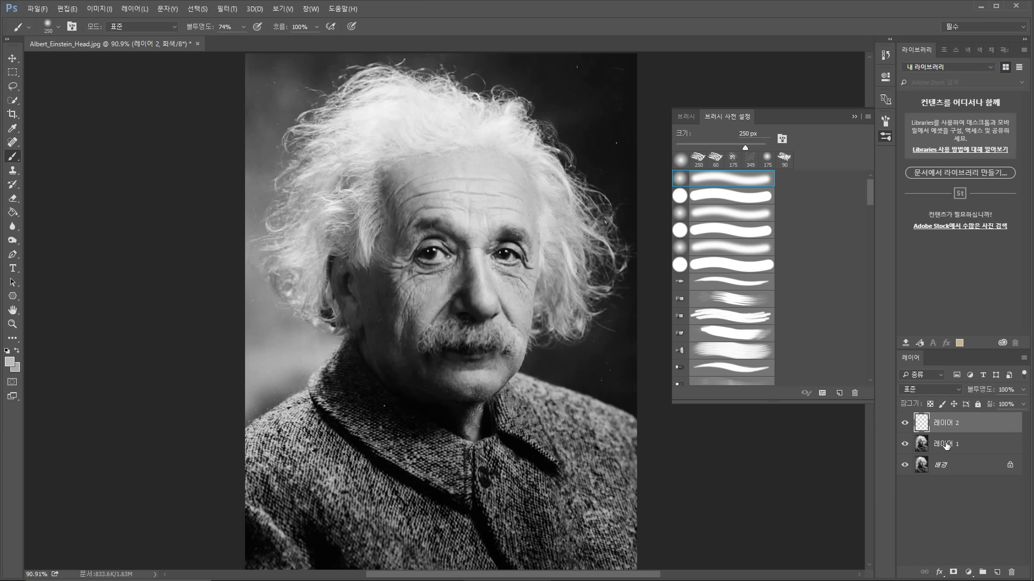
# Step: Convert the image to RGB colour mode without flattening its layers
pyautogui.click(99, 9)
pyautogui.moveTo(104, 20)
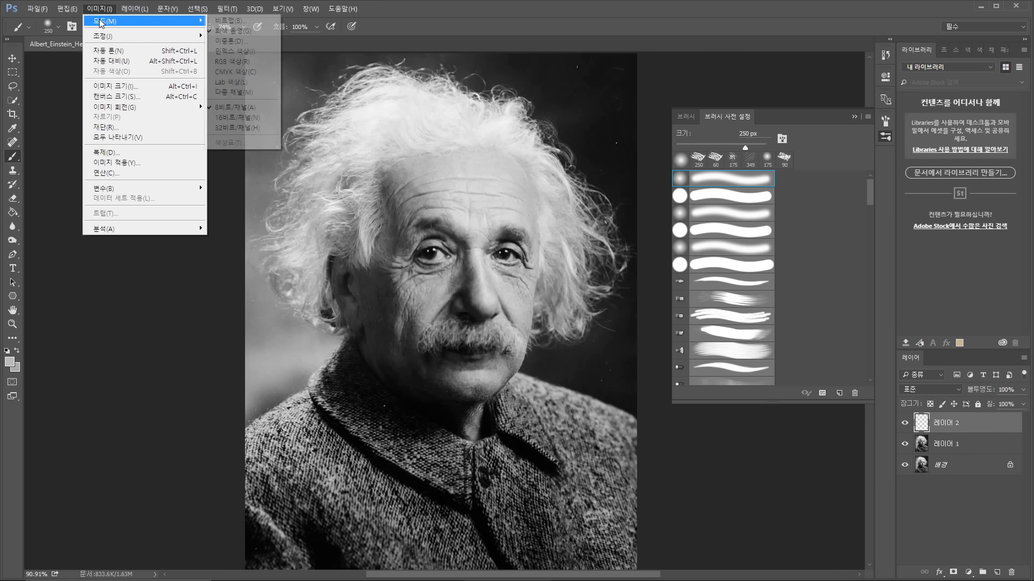
pyautogui.click(238, 63)
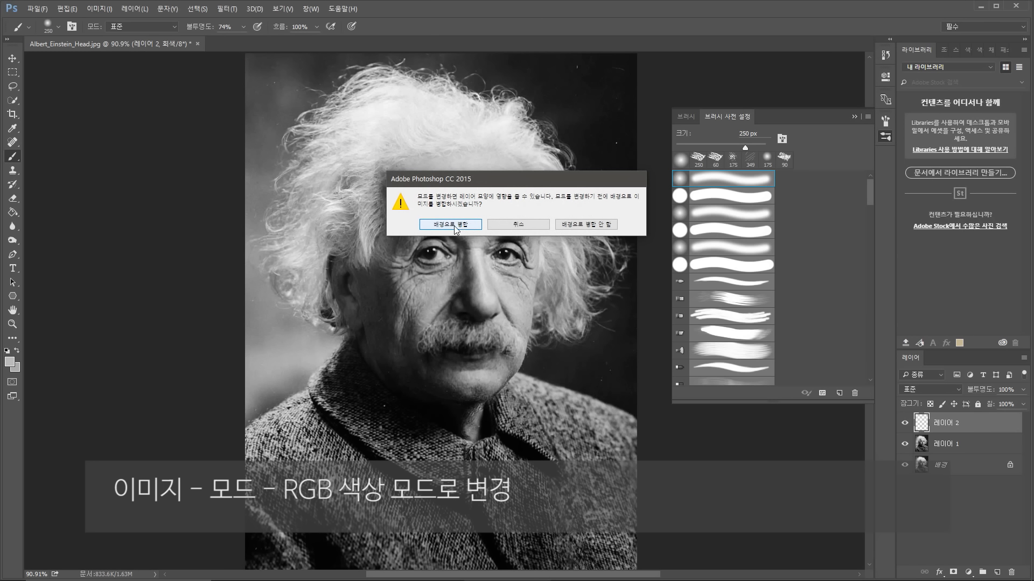
pyautogui.click(585, 224)
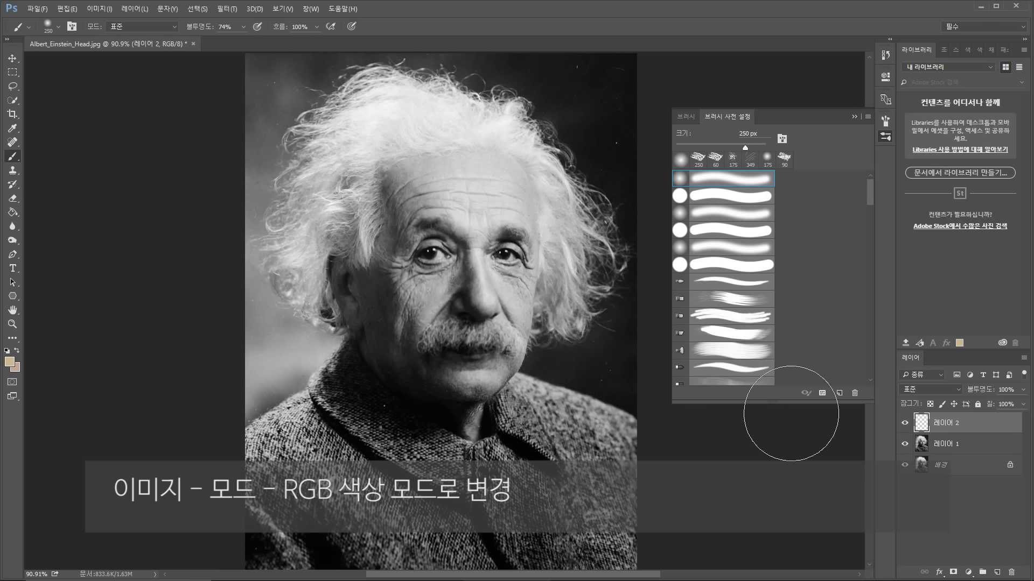
# Step: Paint the face on Layer 2 in beige and pinkish skin tones with the 250 px soft brush, using the Color blend mode
pyautogui.moveTo(438, 333)
pyautogui.mouseDown()
pyautogui.moveTo(410, 280)
pyautogui.moveTo(458, 351)
pyautogui.moveTo(507, 237)
pyautogui.moveTo(431, 210)
pyautogui.moveTo(442, 188)
pyautogui.moveTo(504, 192)
pyautogui.moveTo(462, 403)
pyautogui.moveTo(474, 431)
pyautogui.mouseUp()
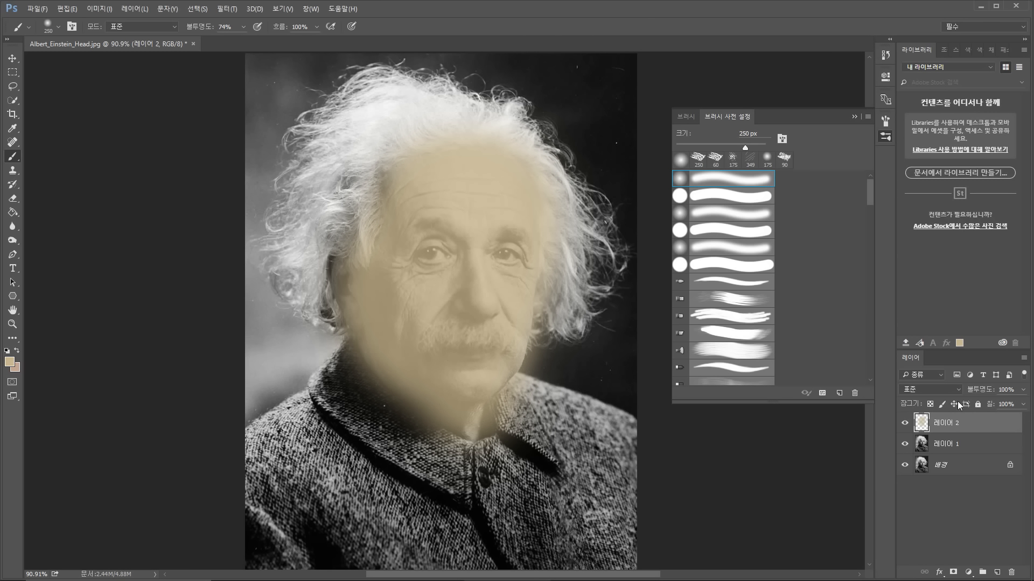
pyautogui.click(945, 391)
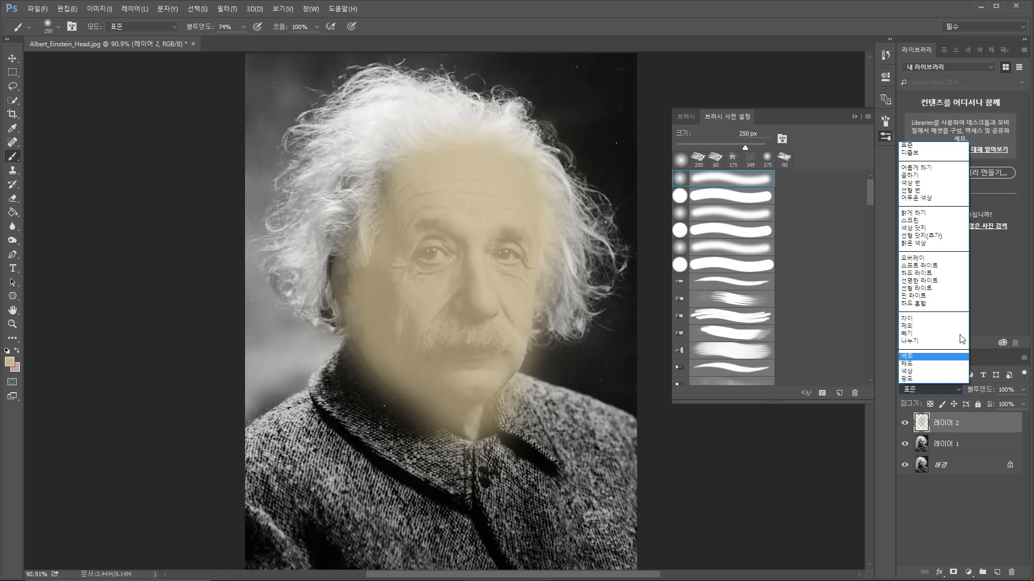
pyautogui.click(939, 373)
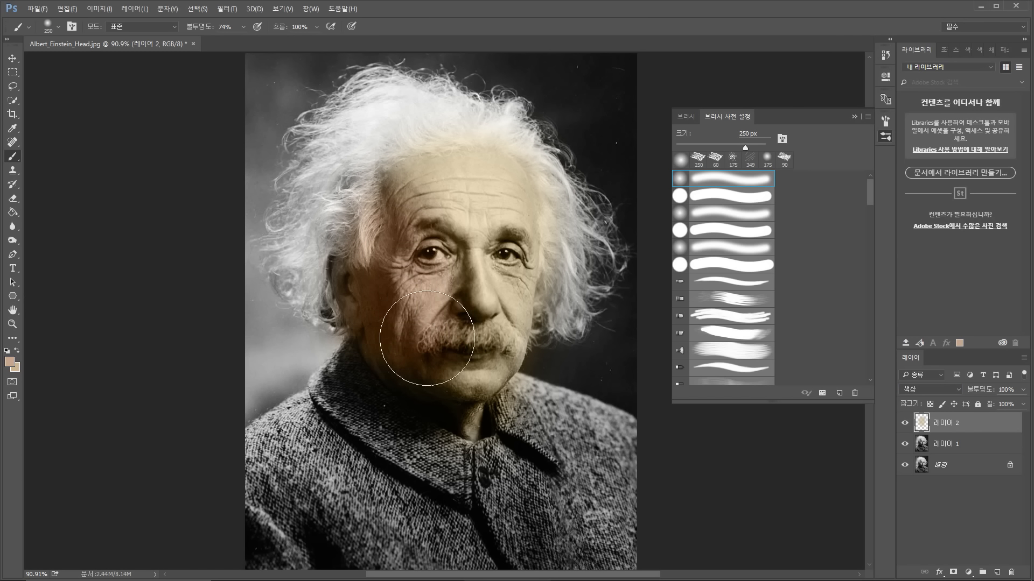
pyautogui.moveTo(423, 196)
pyautogui.mouseDown()
pyautogui.moveTo(516, 186)
pyautogui.moveTo(485, 287)
pyautogui.moveTo(491, 314)
pyautogui.moveTo(468, 360)
pyautogui.mouseUp()
# Step: Set the foreground colour to #d9b7a5, change it to the pinker #e3a694, and tint the shaded cheek with it
pyautogui.click(10, 362)
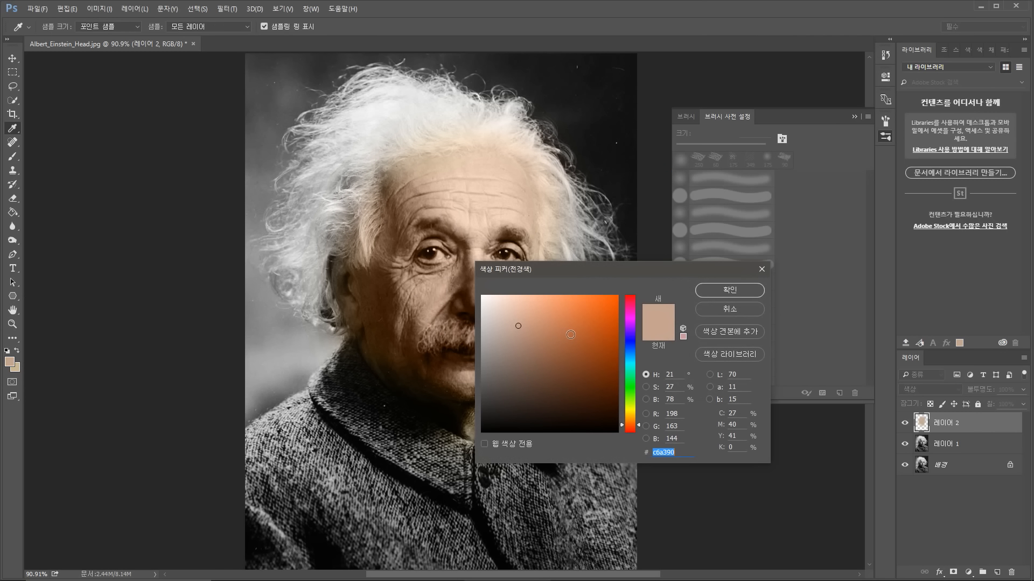
pyautogui.moveTo(524, 315)
pyautogui.mouseDown()
pyautogui.moveTo(515, 331)
pyautogui.moveTo(513, 316)
pyautogui.mouseUp()
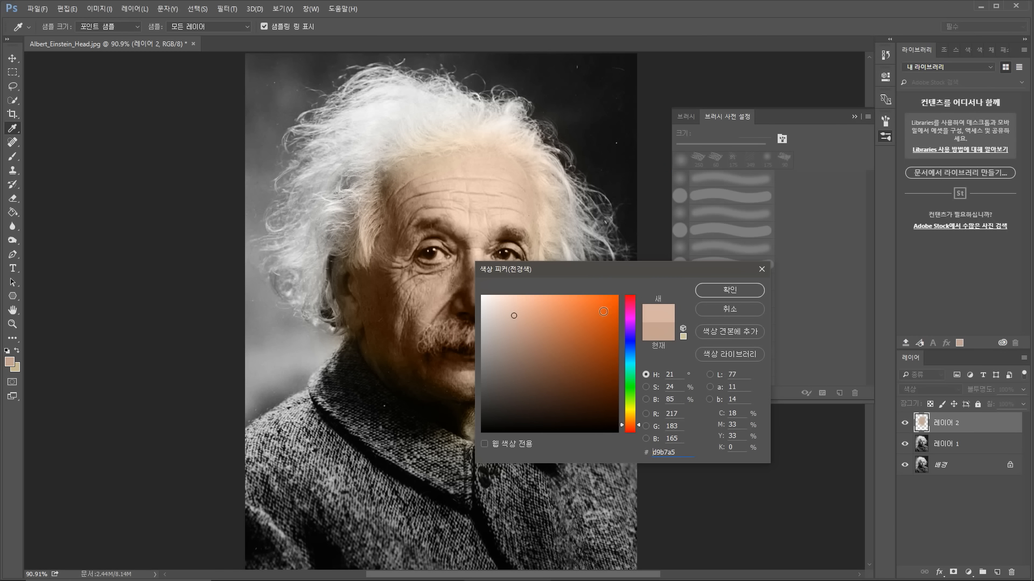
pyautogui.click(716, 294)
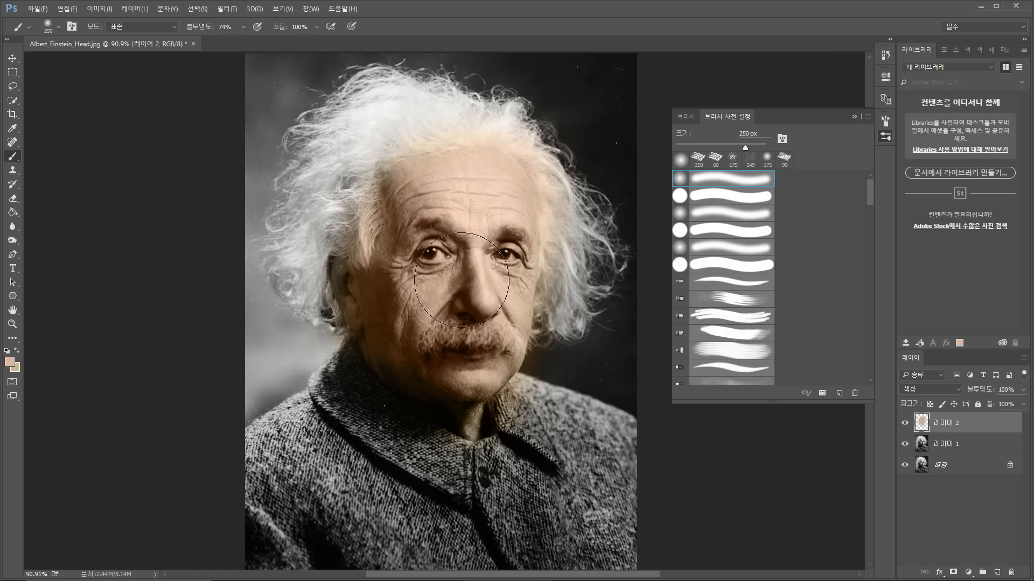
pyautogui.click(10, 362)
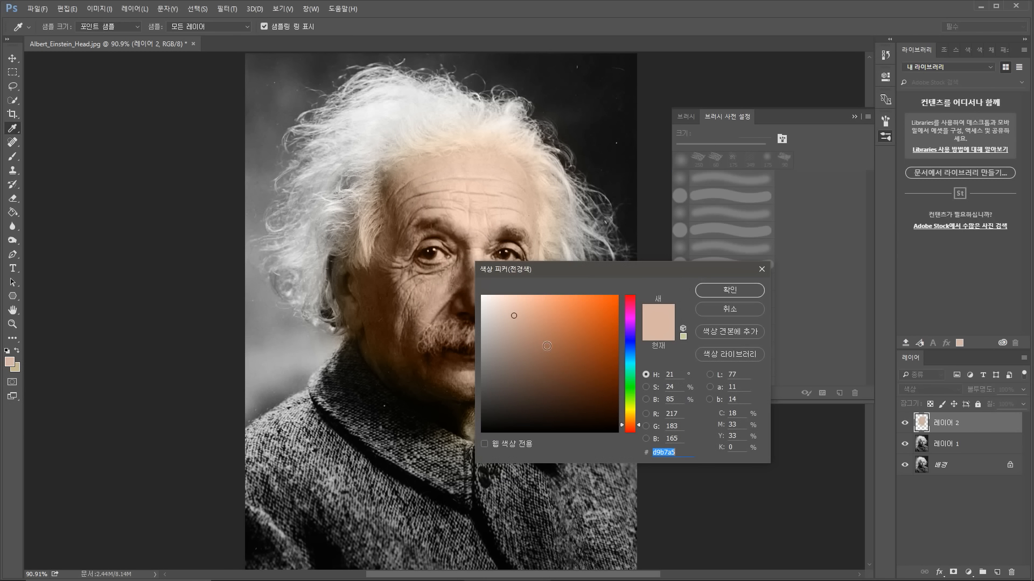
pyautogui.moveTo(627, 414); pyautogui.dragTo(627, 428)
pyautogui.click(528, 311)
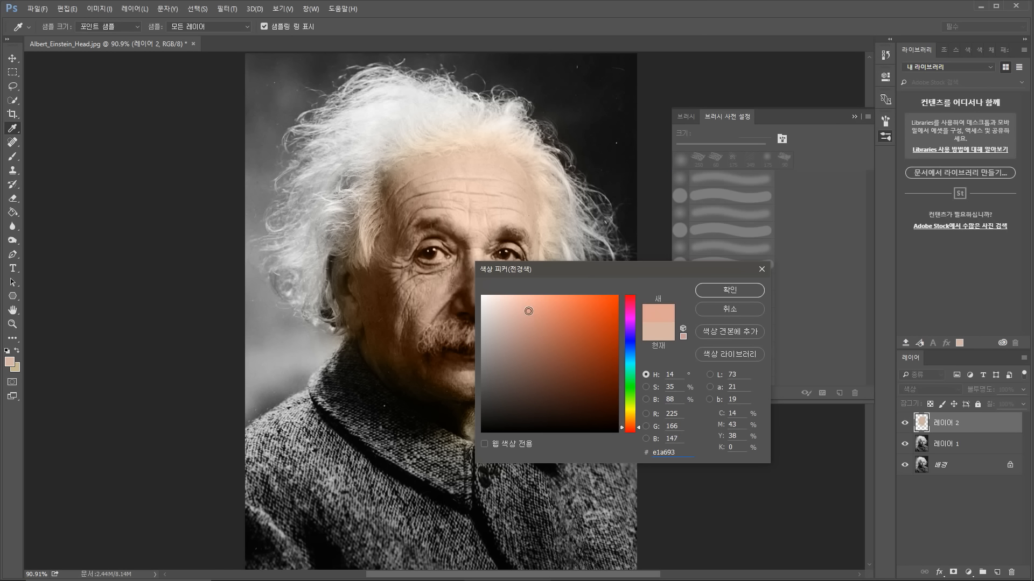
pyautogui.click(716, 293)
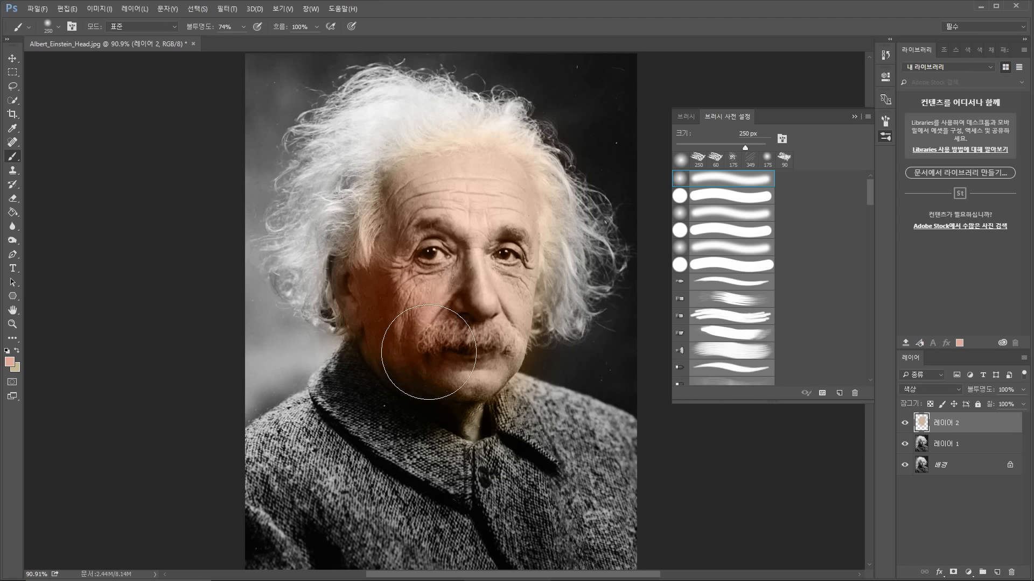
# Step: Change the foreground colour to a light orange-tan and brush it over the face on Layer 2
pyautogui.press('i')
pyautogui.click(10, 362)
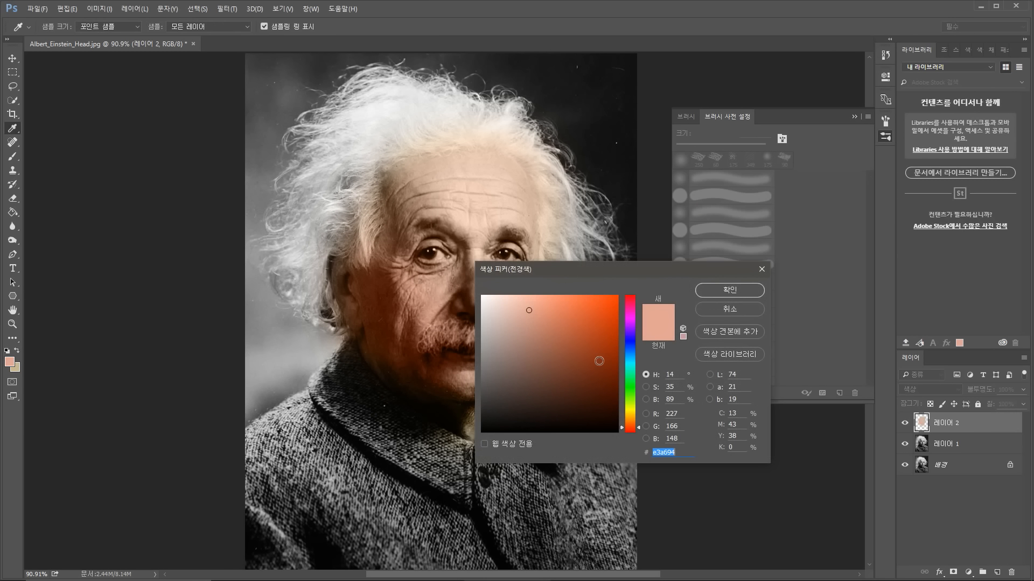
pyautogui.moveTo(634, 432); pyautogui.dragTo(634, 421)
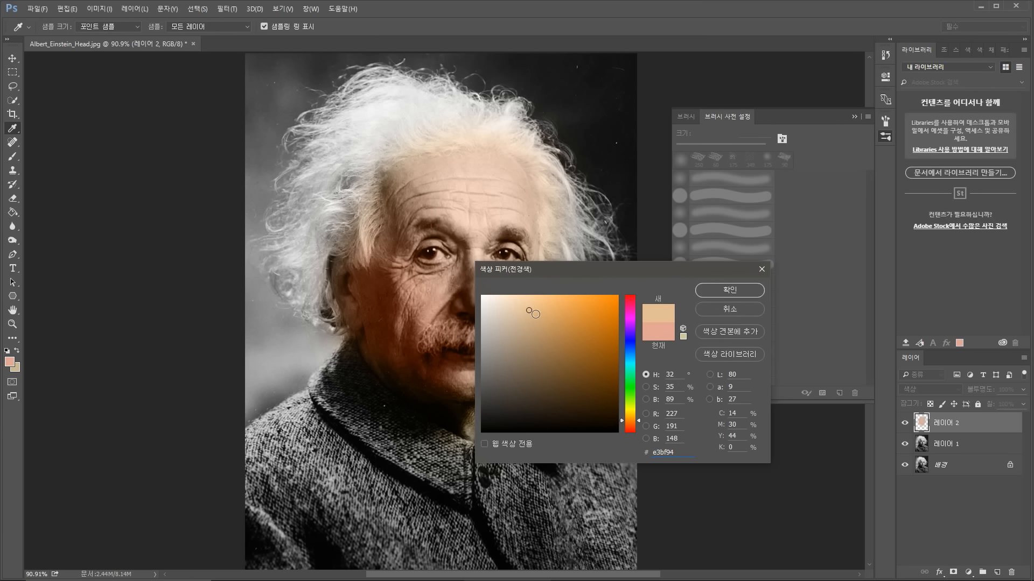
pyautogui.click(534, 319)
pyautogui.click(729, 290)
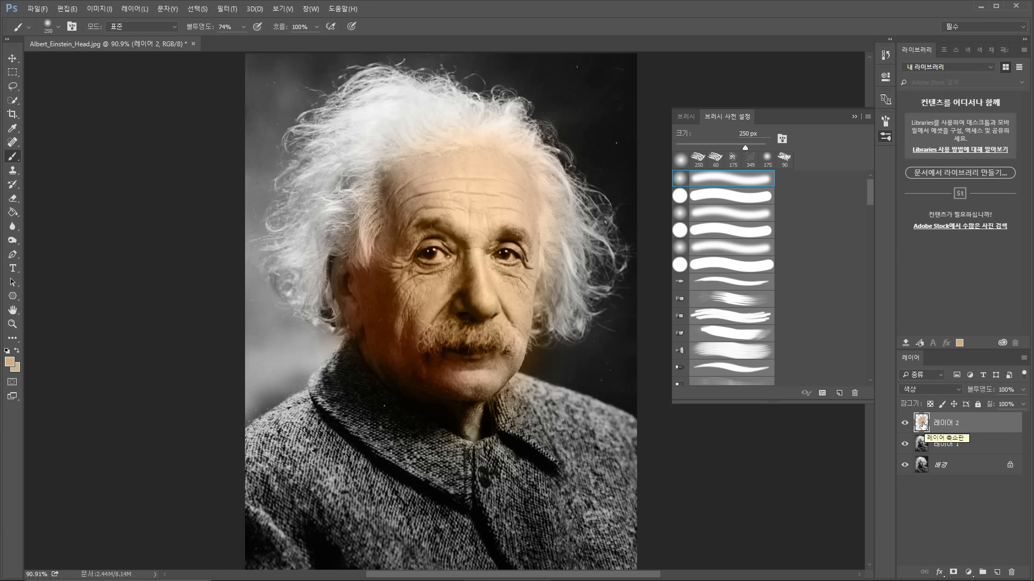
# Step: Delete the painted Layer 2 and float Albert_Einstein_Head.jpg in its own window
pyautogui.moveTo(922, 426); pyautogui.dragTo(1014, 571)
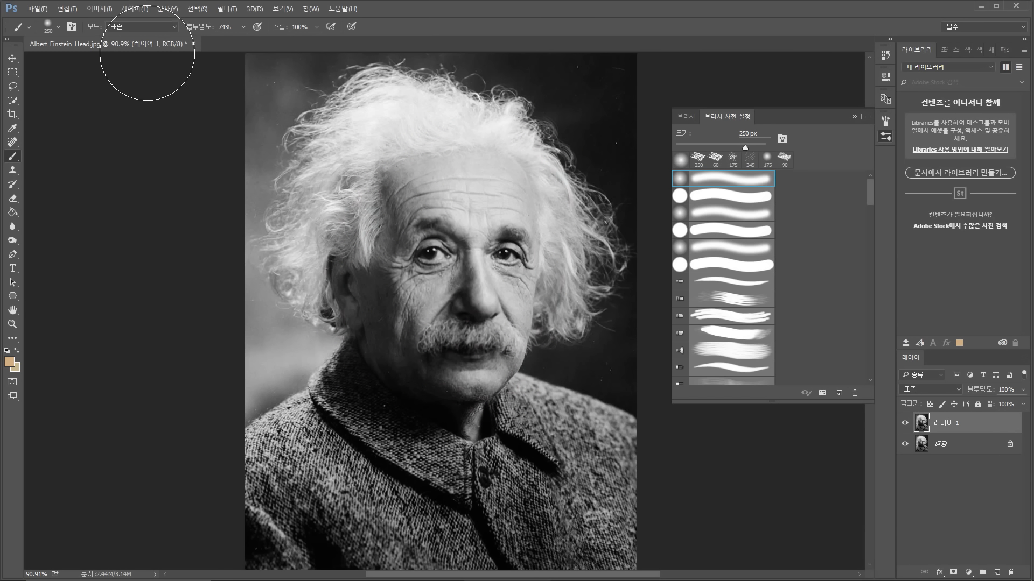
pyautogui.moveTo(135, 47); pyautogui.dragTo(201, 79)
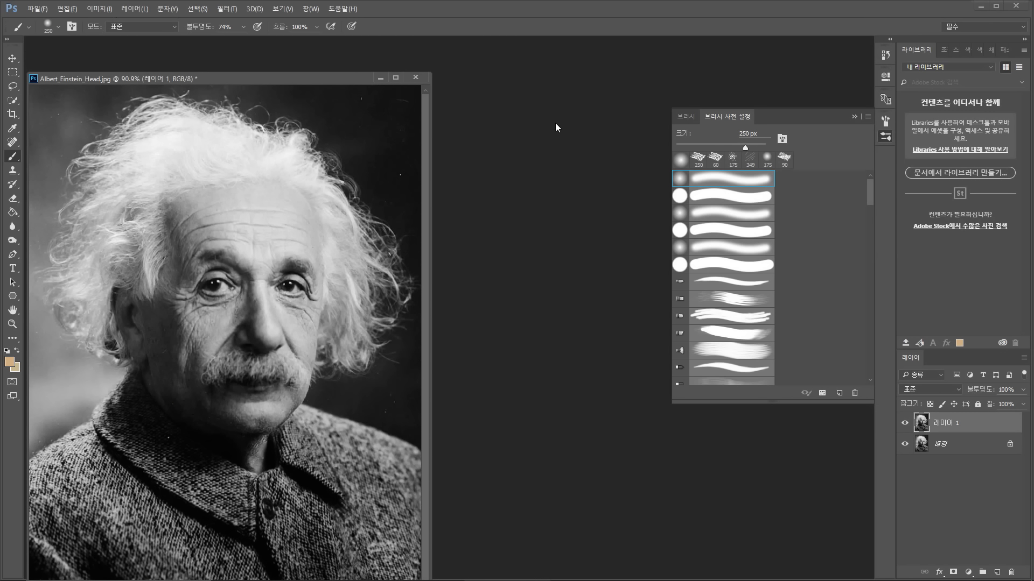
pyautogui.hotkey('ctrl', 'o')
pyautogui.doubleClick(304, 94)
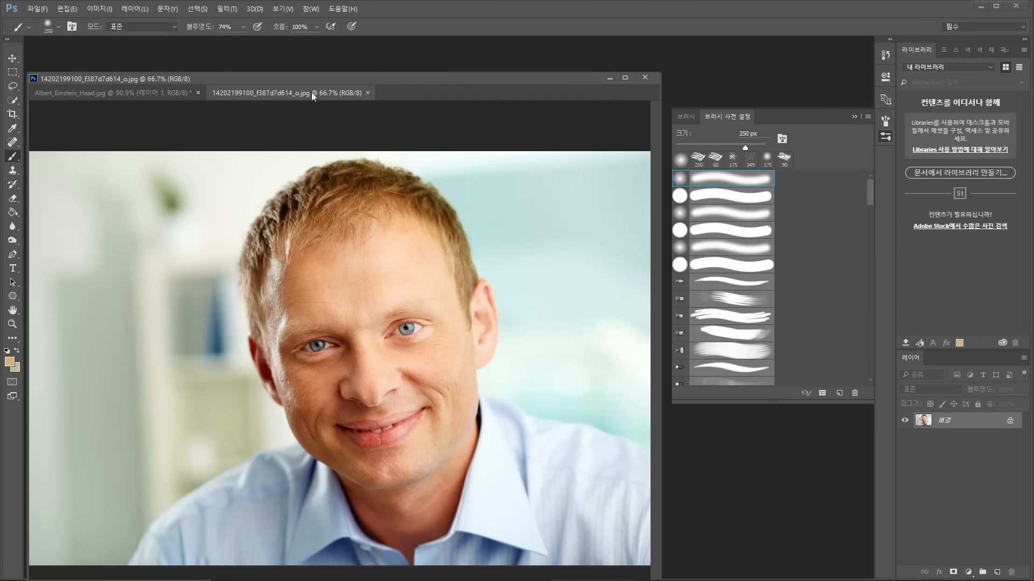
pyautogui.moveTo(311, 92); pyautogui.dragTo(447, 99)
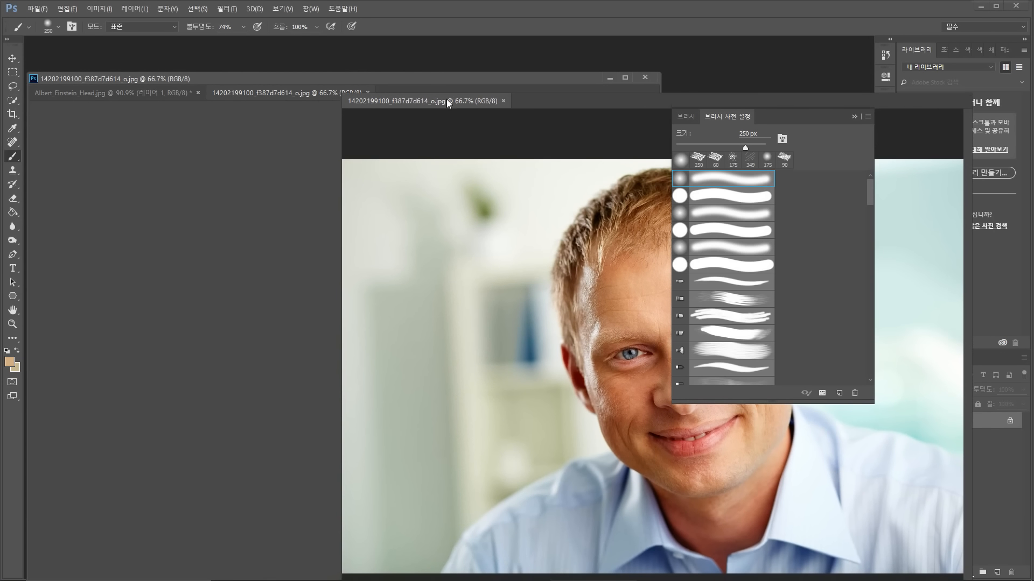
pyautogui.moveTo(298, 74); pyautogui.dragTo(310, 60)
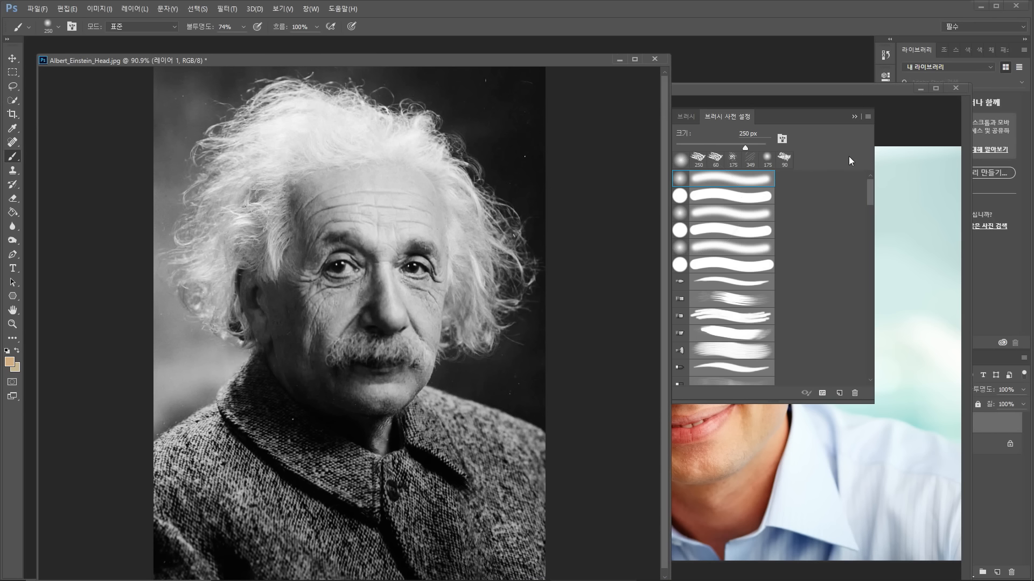
# Step: Hide the brush presets and arrange the colour portrait beside the Einstein photo so both are visible
pyautogui.click(815, 88)
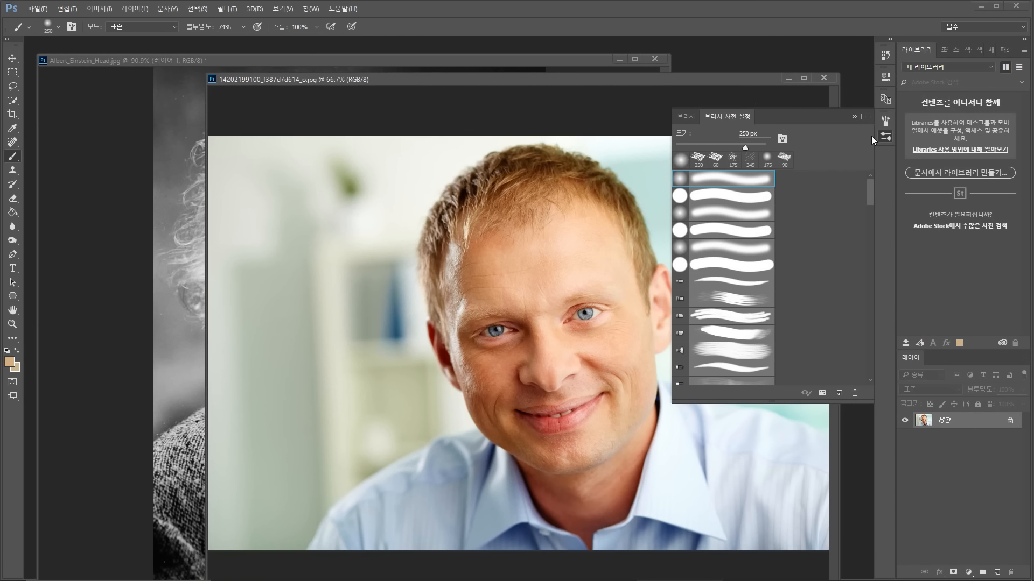
pyautogui.click(884, 136)
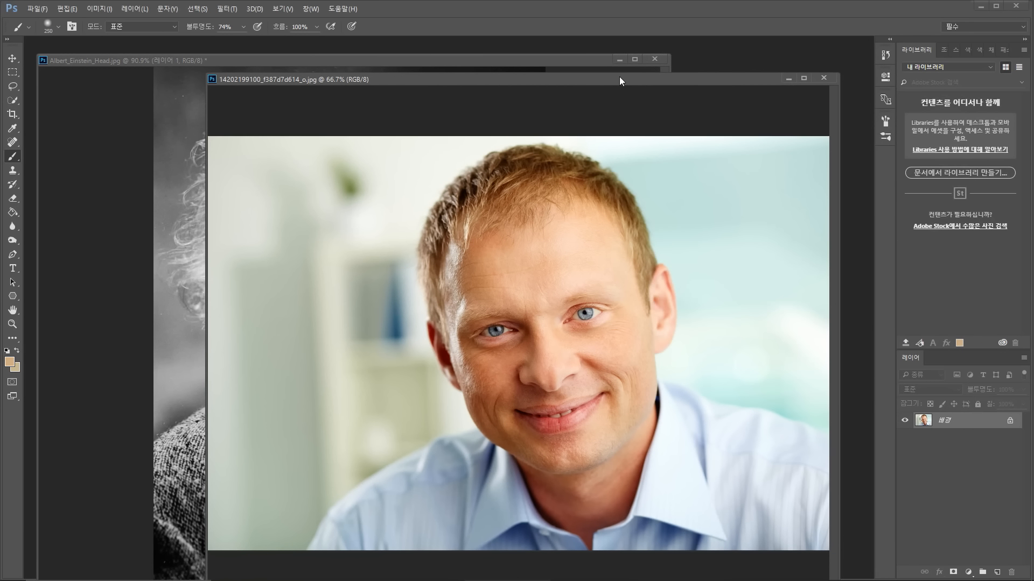
pyautogui.moveTo(637, 77)
pyautogui.mouseDown()
pyautogui.moveTo(745, 84)
pyautogui.moveTo(803, 73)
pyautogui.mouseUp()
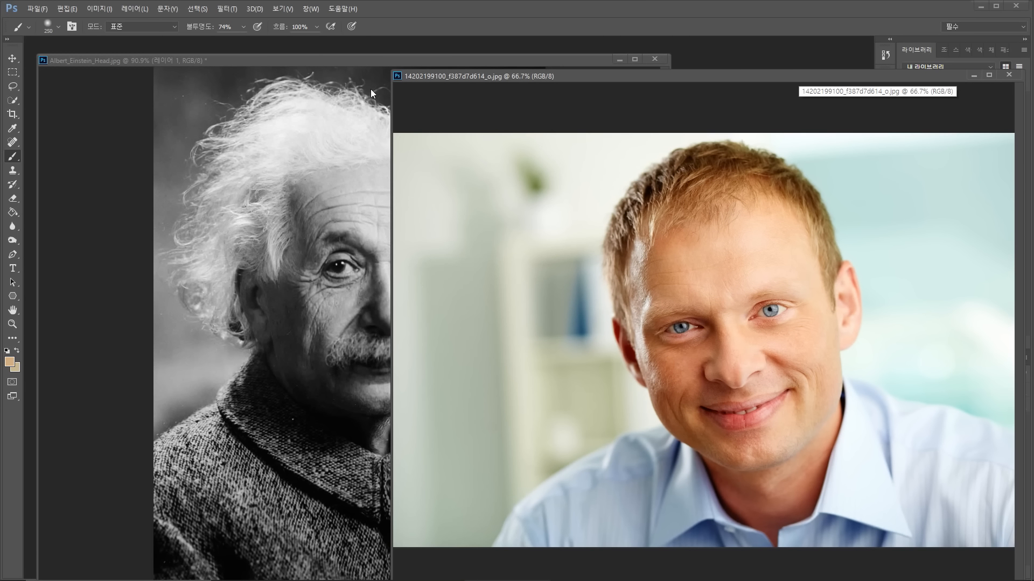
pyautogui.click(358, 62)
pyautogui.moveTo(746, 82); pyautogui.dragTo(727, 69)
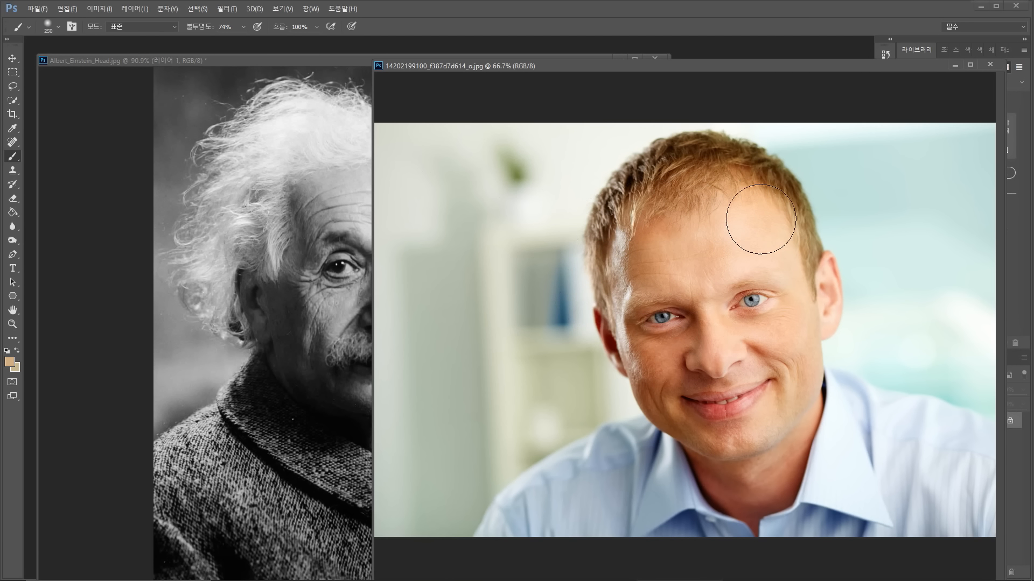
# Step: Lasso the man's forehead with a 10 px feather and copy it into Albert_Einstein_Head.jpg as a new layer
pyautogui.click(13, 86)
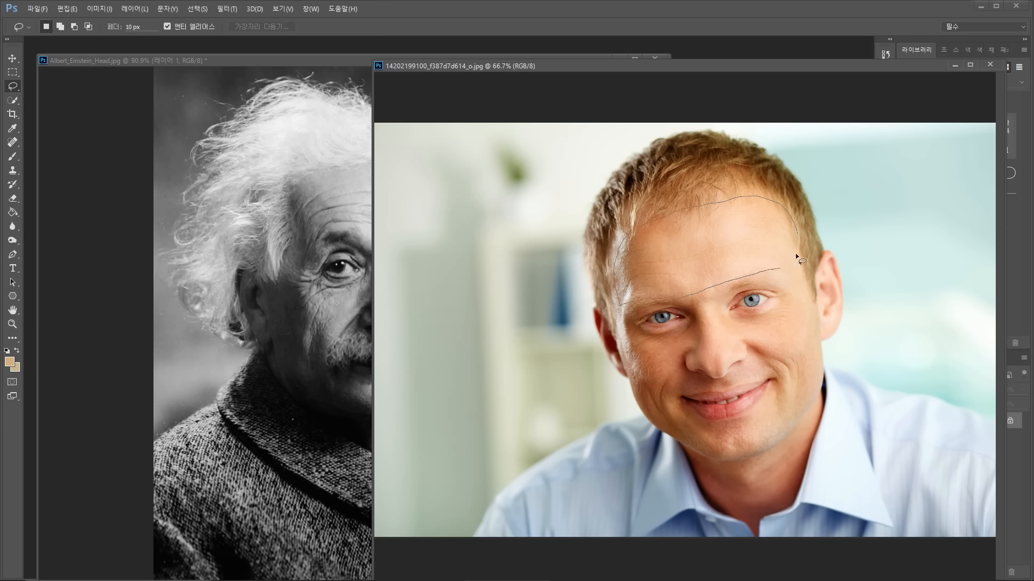
pyautogui.moveTo(767, 272); pyautogui.dragTo(769, 272)
pyautogui.hotkey('ctrl', 'j')
pyautogui.moveTo(678, 260); pyautogui.dragTo(287, 60)
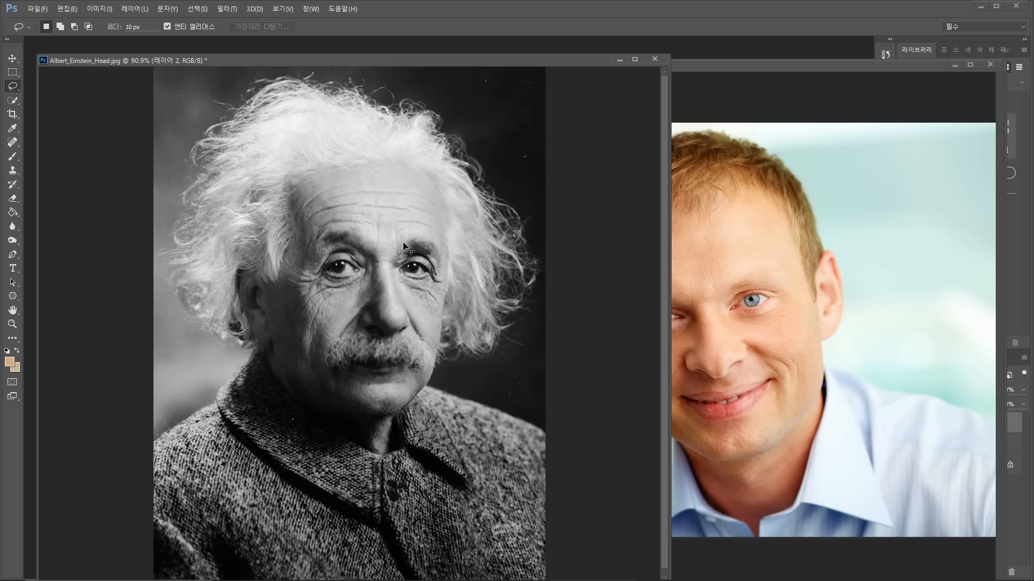
pyautogui.moveTo(405, 246); pyautogui.dragTo(421, 287)
# Step: Move the copied skin patch up over Einstein's forehead
pyautogui.click(12, 57)
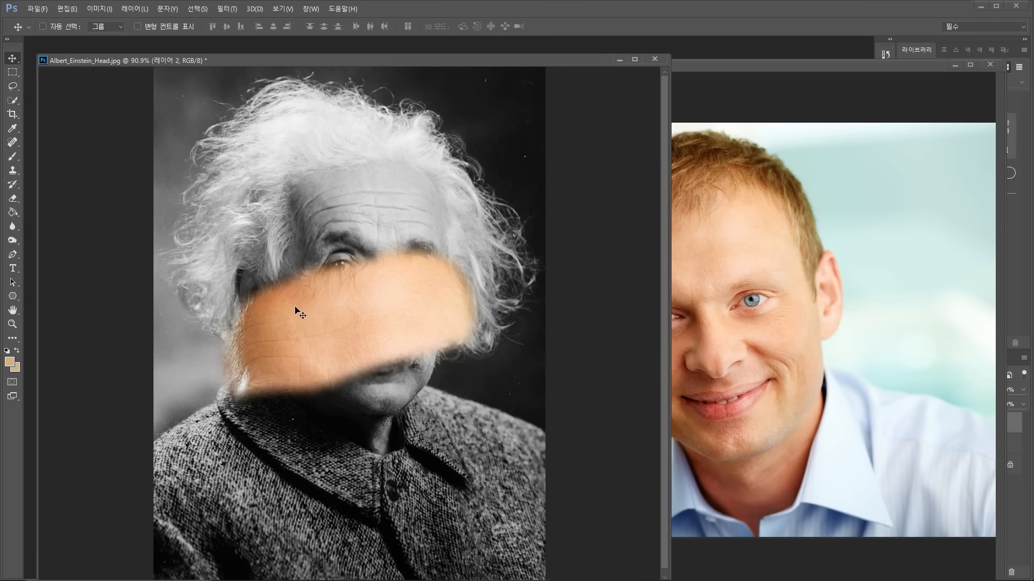
pyautogui.moveTo(300, 307); pyautogui.dragTo(417, 343)
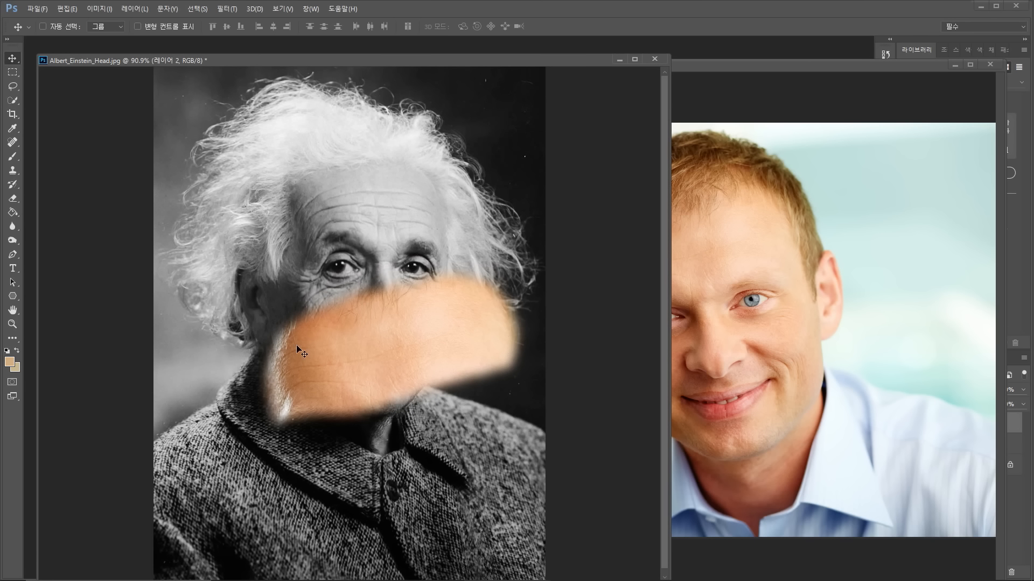
pyautogui.moveTo(371, 356); pyautogui.dragTo(376, 217)
# Step: Free-transform the skin patch to about 75% width and 78% height, rotate it about 9°, and fit it to Einstein's forehead
pyautogui.press('ctrl')
pyautogui.hotkey('ctrl', 't')
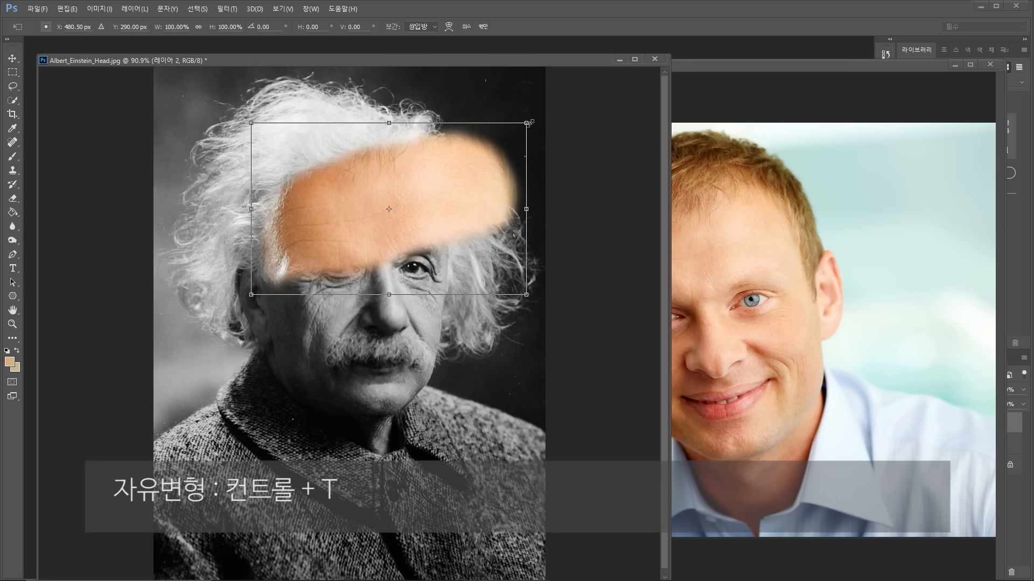
pyautogui.moveTo(526, 123); pyautogui.dragTo(461, 163)
pyautogui.moveTo(364, 229); pyautogui.dragTo(370, 214)
pyautogui.moveTo(472, 142); pyautogui.dragTo(480, 162)
pyautogui.moveTo(415, 209); pyautogui.dragTo(418, 211)
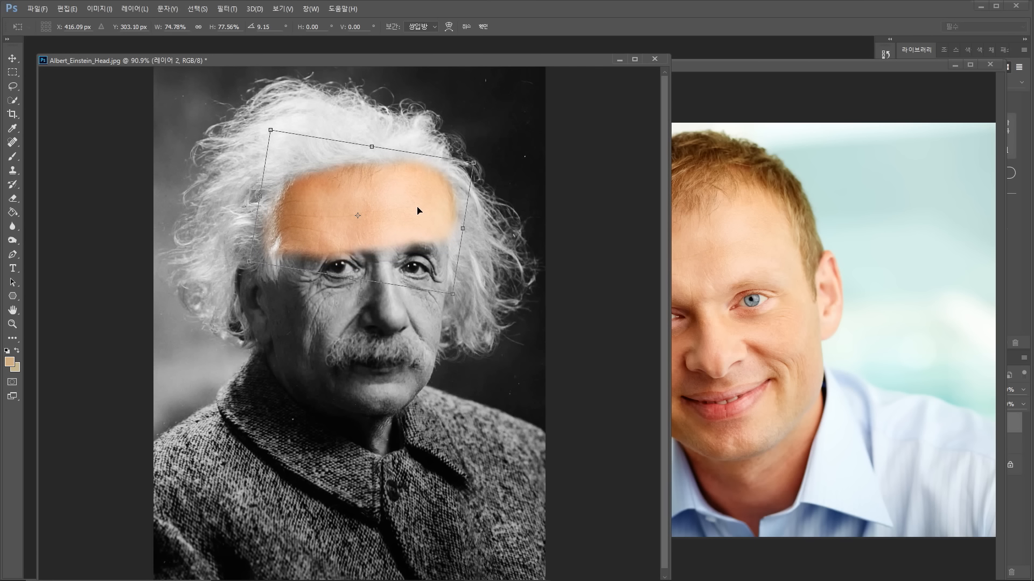
pyautogui.press('Return')
# Step: Lasso the left half of the man's lower face with a 10 px feather and copy it into Albert_Einstein_Head.jpg as a new layer
pyautogui.click(716, 283)
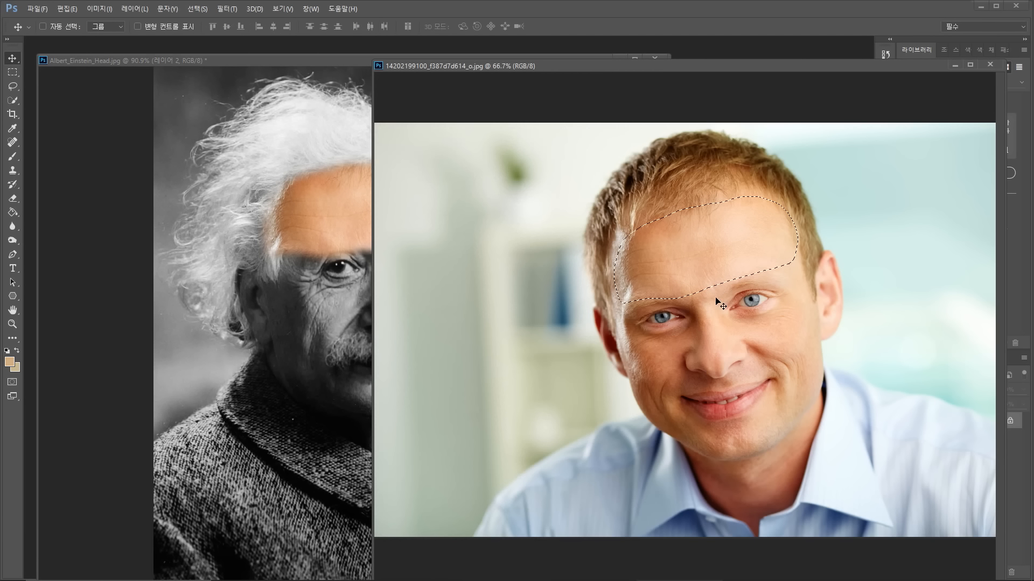
pyautogui.moveTo(635, 328); pyautogui.dragTo(707, 306)
pyautogui.click(484, 226)
pyautogui.press('l')
pyautogui.hotkey('ctrl', 'd')
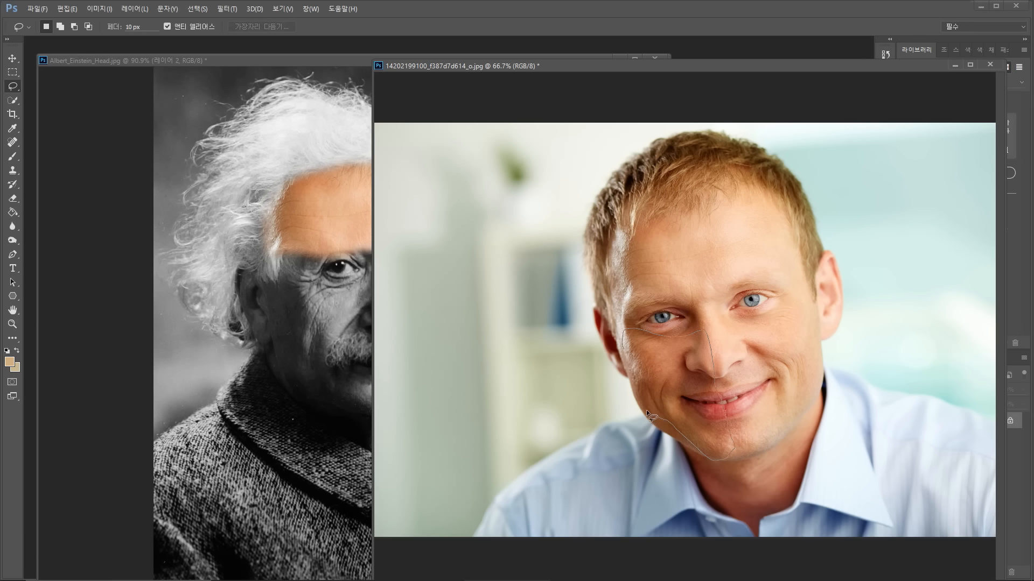
pyautogui.moveTo(628, 344); pyautogui.dragTo(626, 334)
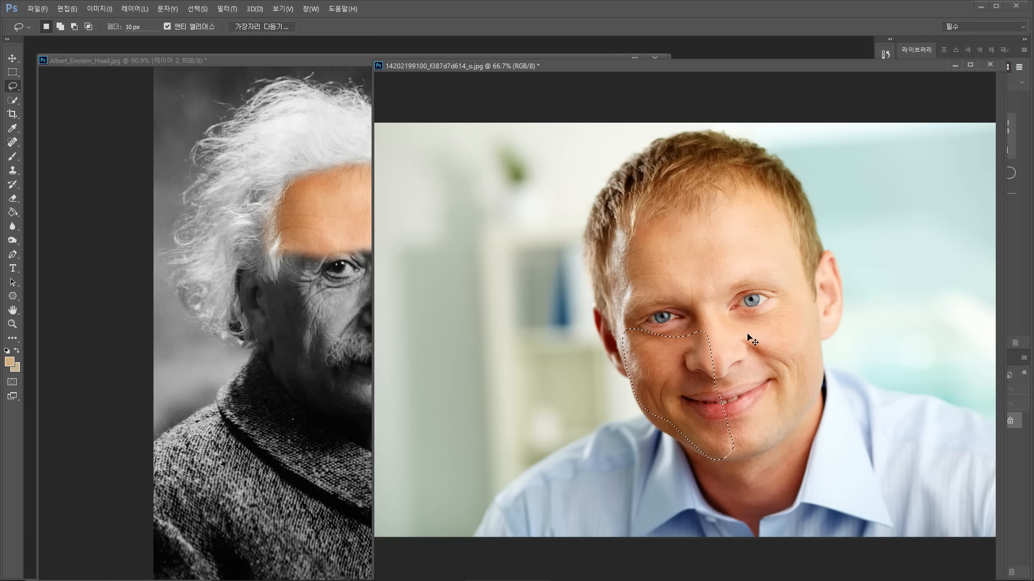
pyautogui.click(298, 304)
pyautogui.hotkey('ctrl', 'v')
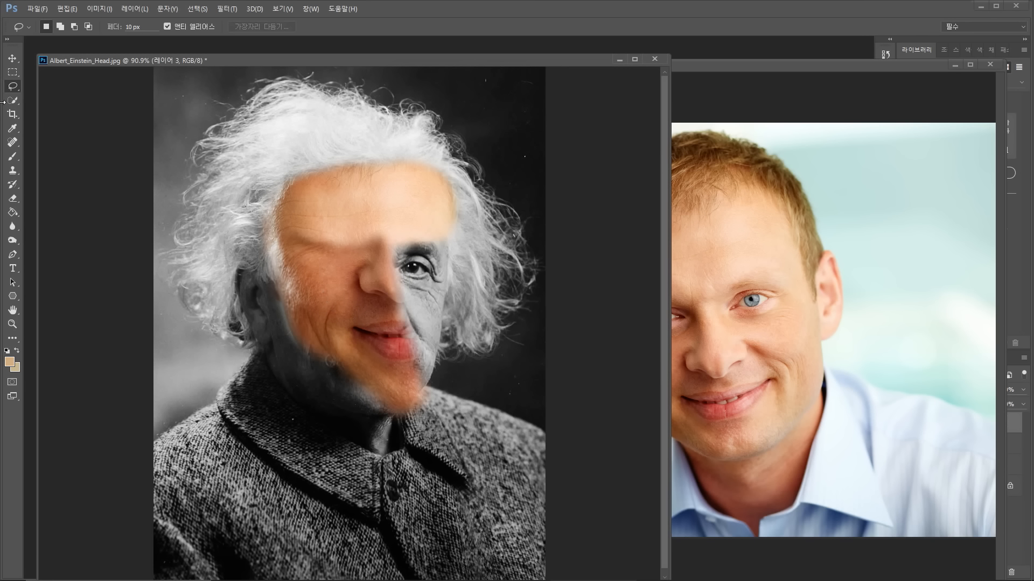
# Step: Free-transform the half-face patch to about 90% width and 88% height and fit it over Einstein's left-hand cheek, nose and mouth
pyautogui.click(12, 58)
pyautogui.moveTo(323, 291); pyautogui.dragTo(300, 307)
pyautogui.hotkey('ctrl', 't')
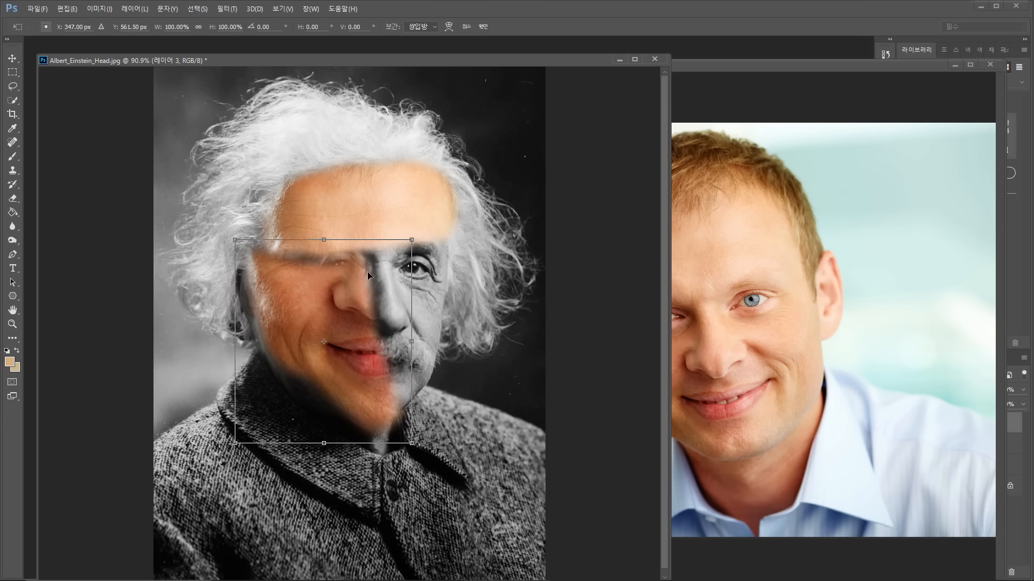
pyautogui.moveTo(413, 443); pyautogui.dragTo(393, 420)
pyautogui.moveTo(348, 371); pyautogui.dragTo(365, 382)
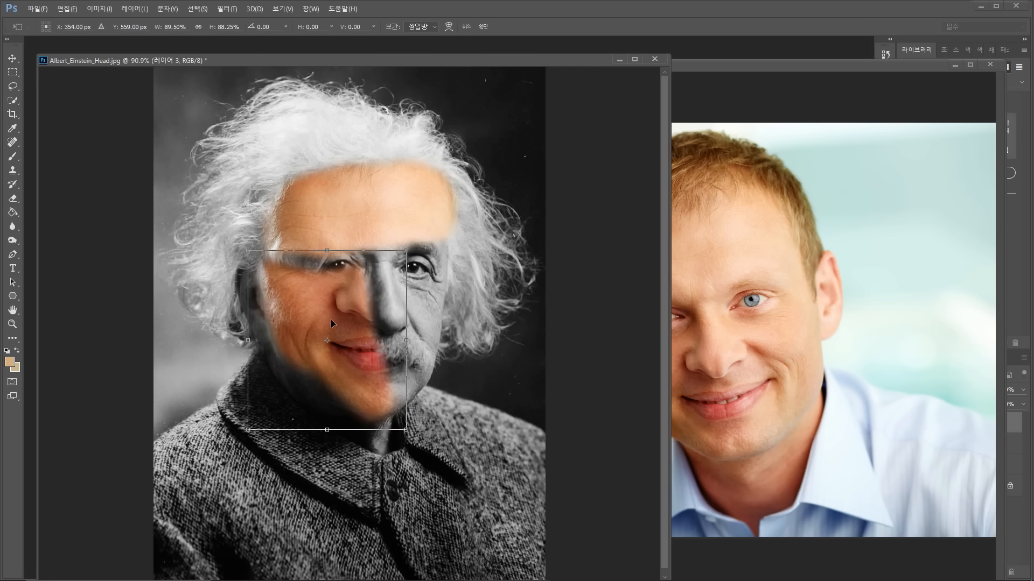
pyautogui.moveTo(332, 324); pyautogui.dragTo(341, 334)
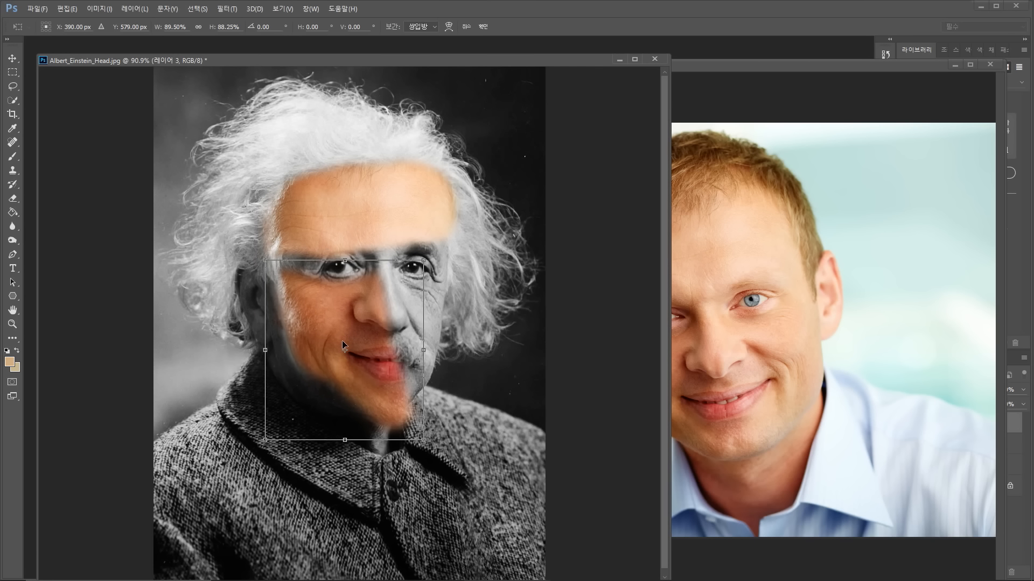
pyautogui.press('Return')
# Step: Lasso the man's right-hand cheek and jaw with a 10 px feather and copy it into the Einstein photo as a new layer
pyautogui.click(676, 377)
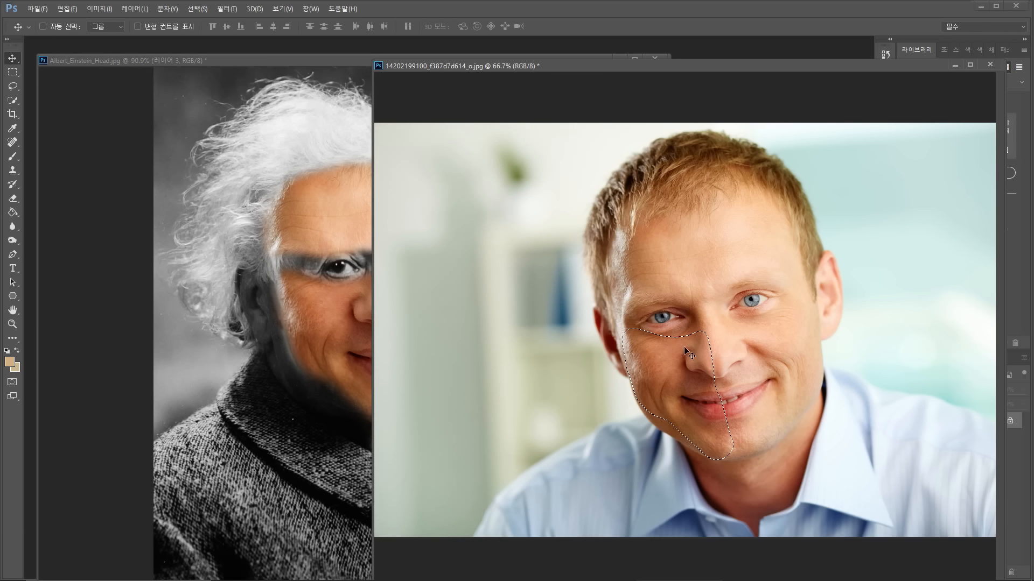
pyautogui.click(12, 86)
pyautogui.click(763, 337)
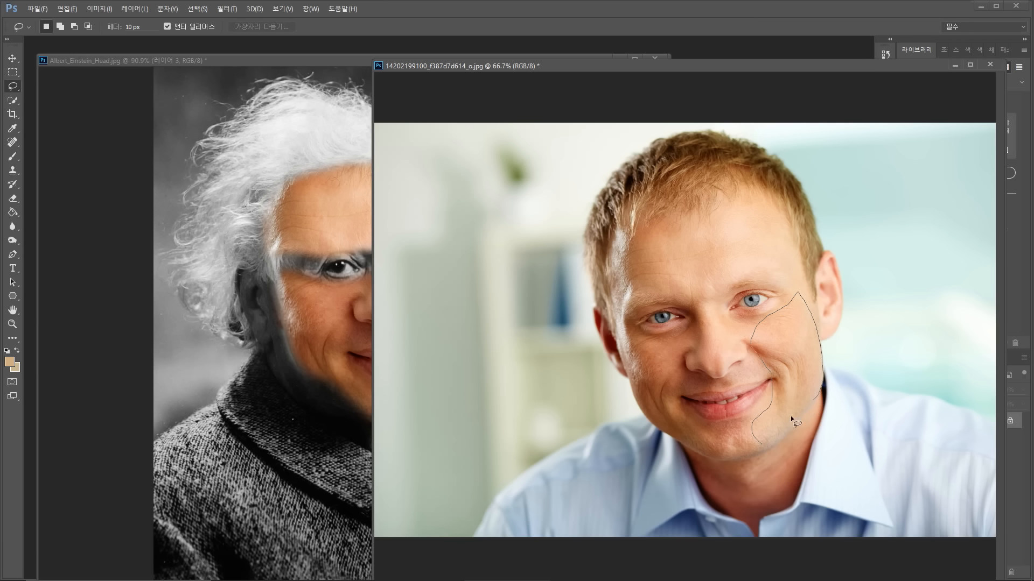
pyautogui.moveTo(774, 437); pyautogui.dragTo(771, 442)
pyautogui.click(334, 318)
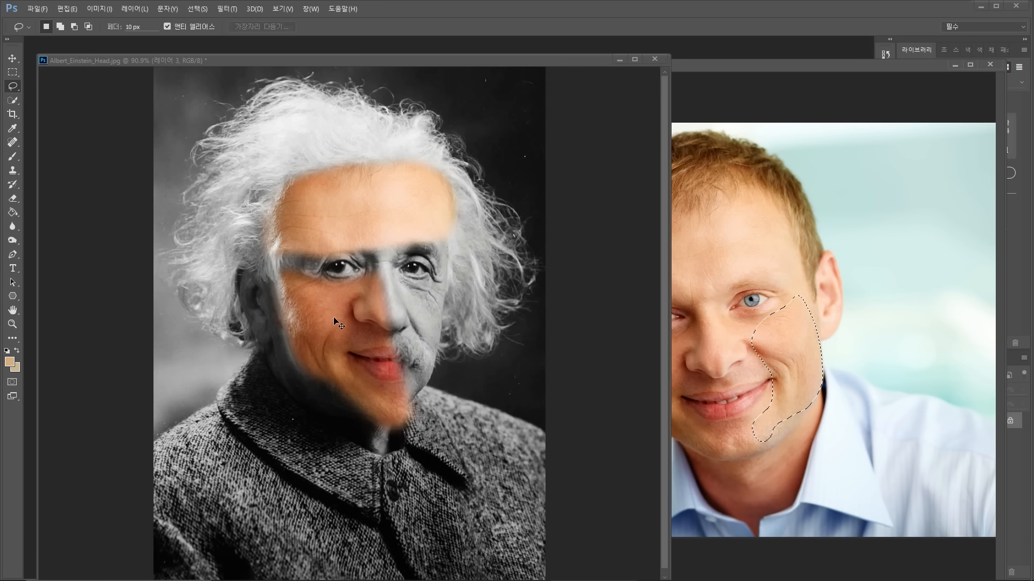
pyautogui.hotkey('ctrl', 'v')
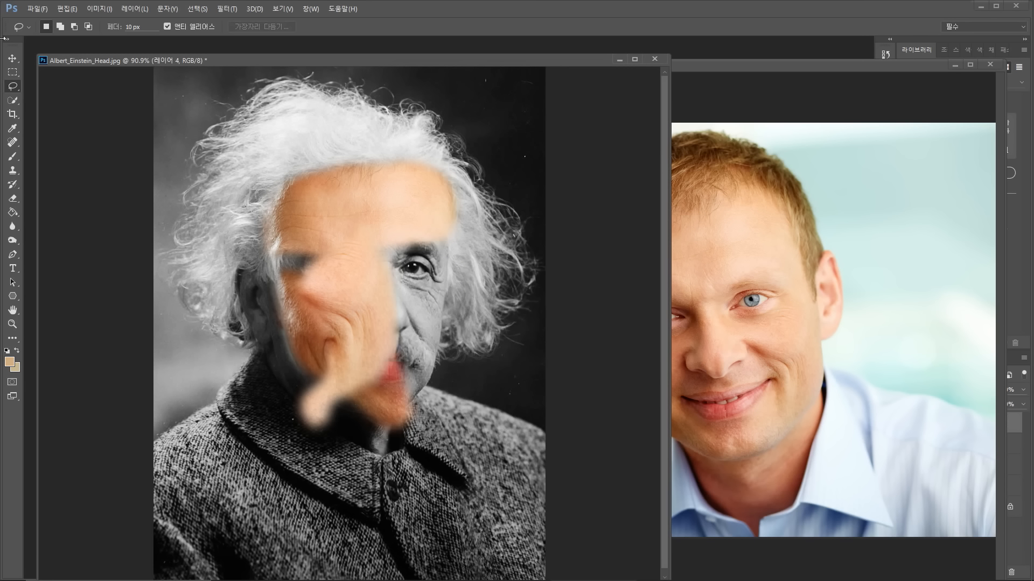
# Step: Free-transform the cheek patch to about 74% width and 96% height, rotate it about 21°, and fit it over Einstein's right-hand cheek
pyautogui.click(12, 58)
pyautogui.moveTo(377, 309); pyautogui.dragTo(443, 322)
pyautogui.hotkey('ctrl', 't')
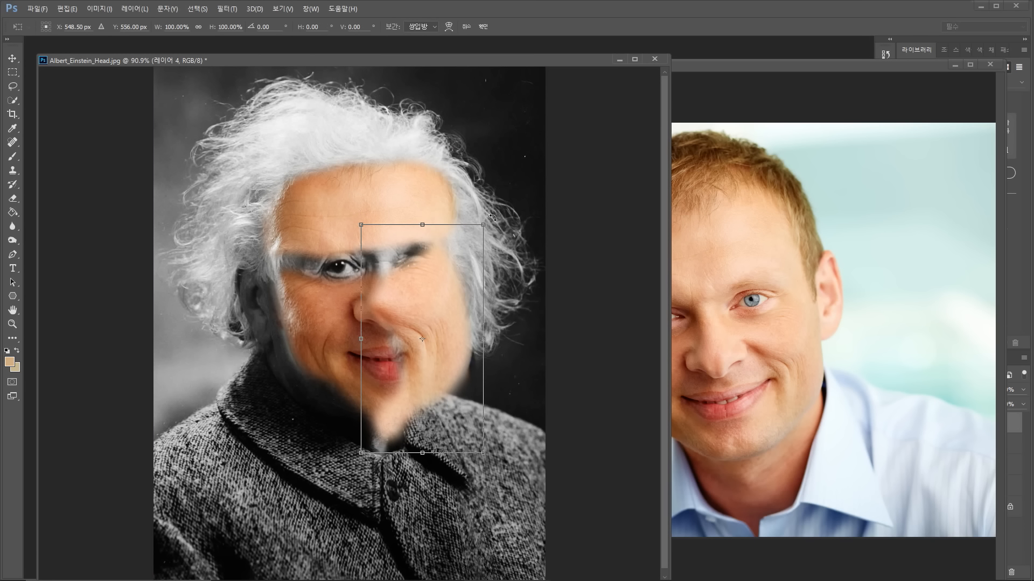
pyautogui.moveTo(493, 218); pyautogui.dragTo(487, 267)
pyautogui.moveTo(421, 307); pyautogui.dragTo(423, 310)
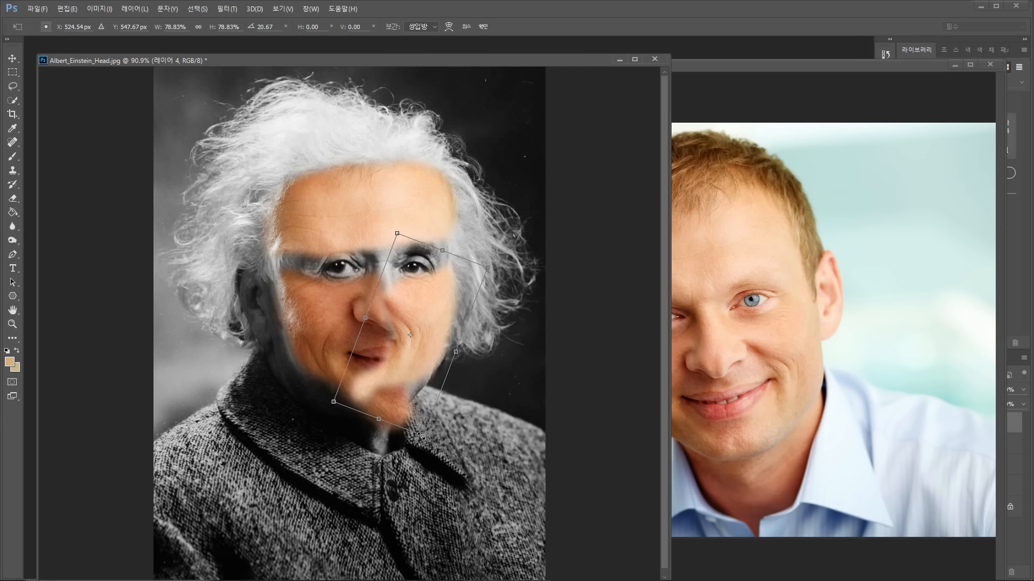
pyautogui.moveTo(422, 437); pyautogui.dragTo(401, 468)
pyautogui.moveTo(404, 399); pyautogui.dragTo(409, 393)
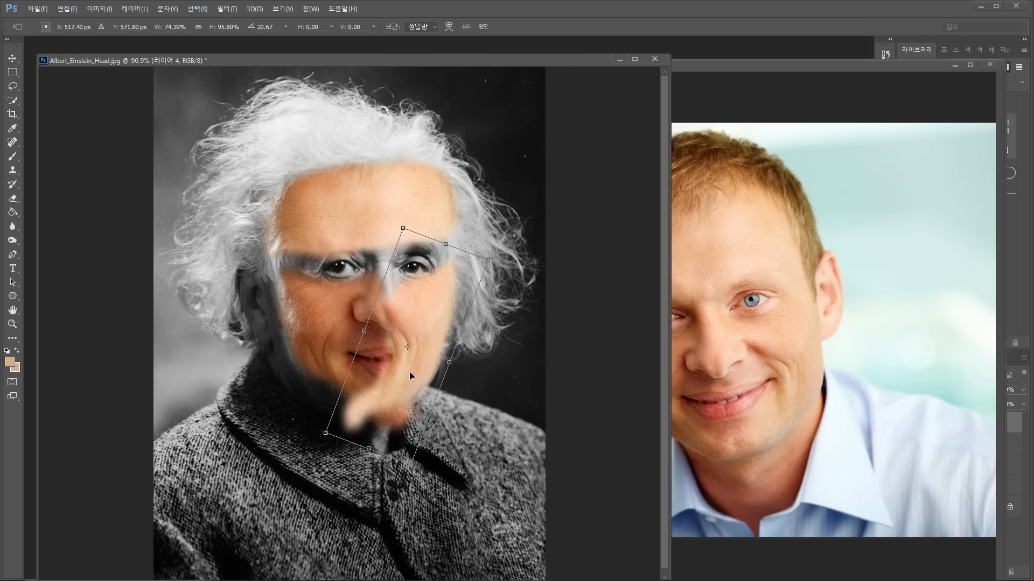
pyautogui.press('Return')
# Step: Lasso the man's neck below the chin with a 10 px feather and copy it into the Einstein photo as a new layer
pyautogui.click(768, 357)
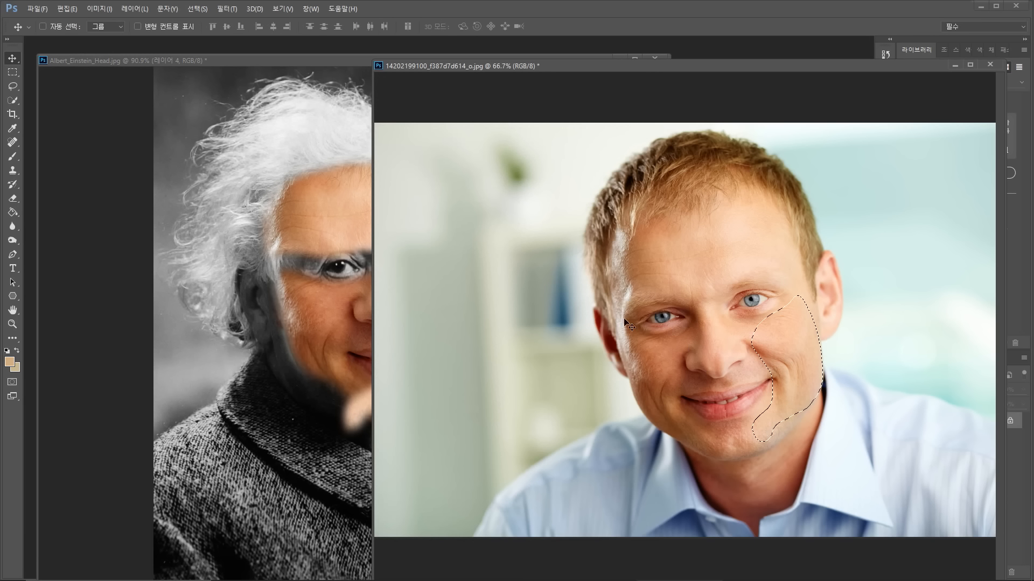
pyautogui.click(13, 87)
pyautogui.click(681, 440)
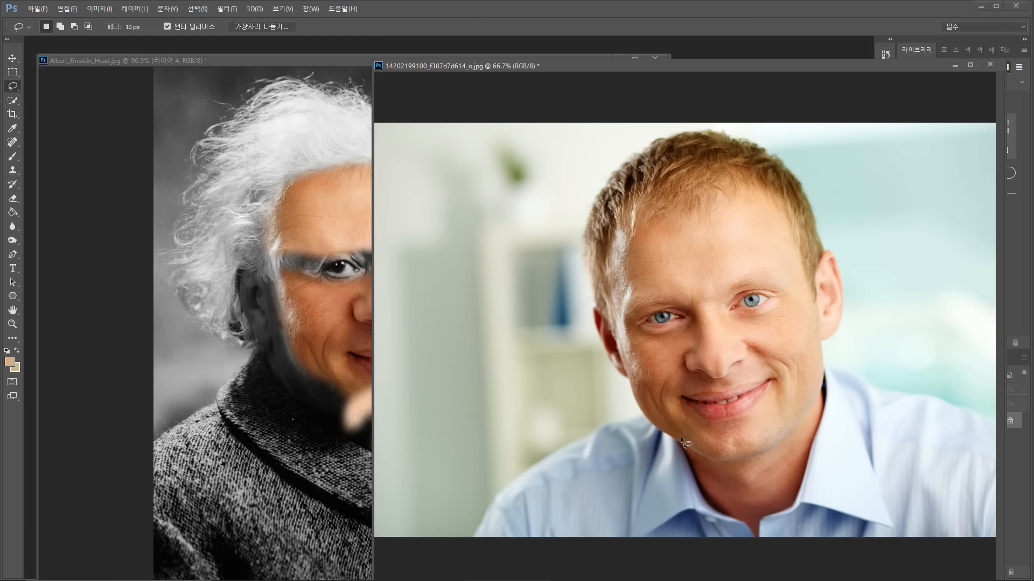
pyautogui.moveTo(808, 425)
pyautogui.mouseDown()
pyautogui.moveTo(805, 466)
pyautogui.moveTo(778, 513)
pyautogui.mouseUp()
pyautogui.moveTo(682, 441); pyautogui.dragTo(673, 433)
pyautogui.hotkey('ctrl', 'c')
pyautogui.click(266, 409)
pyautogui.hotkey('ctrl', 'v')
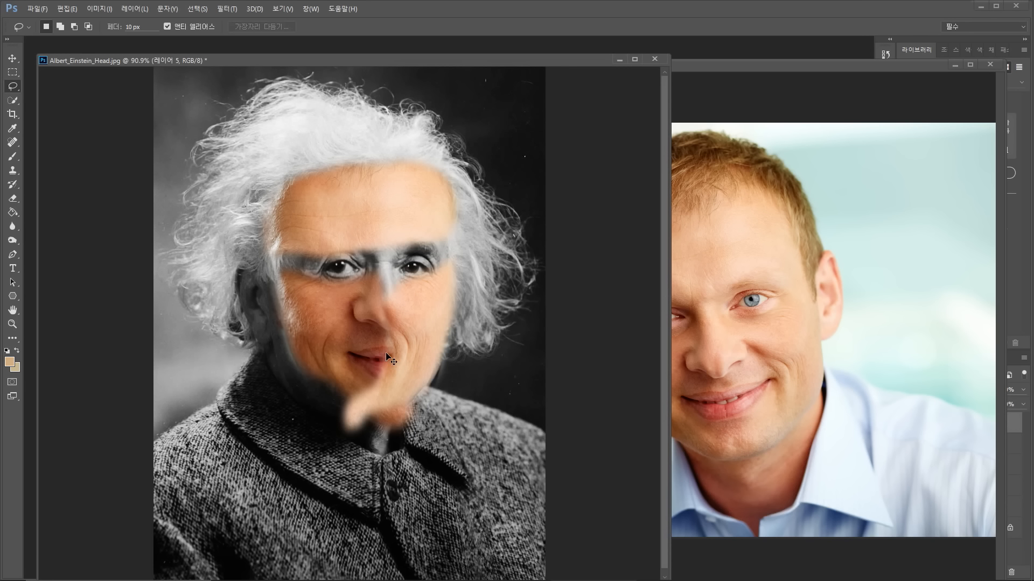
# Step: Free-transform the neck patch to about 74% width and 61% height, rotate it about 17°, and fit it to Einstein's neck
pyautogui.moveTo(386, 353)
pyautogui.mouseDown()
pyautogui.moveTo(383, 343)
pyautogui.moveTo(326, 402)
pyautogui.moveTo(377, 467)
pyautogui.moveTo(377, 447)
pyautogui.mouseUp()
pyautogui.click(13, 58)
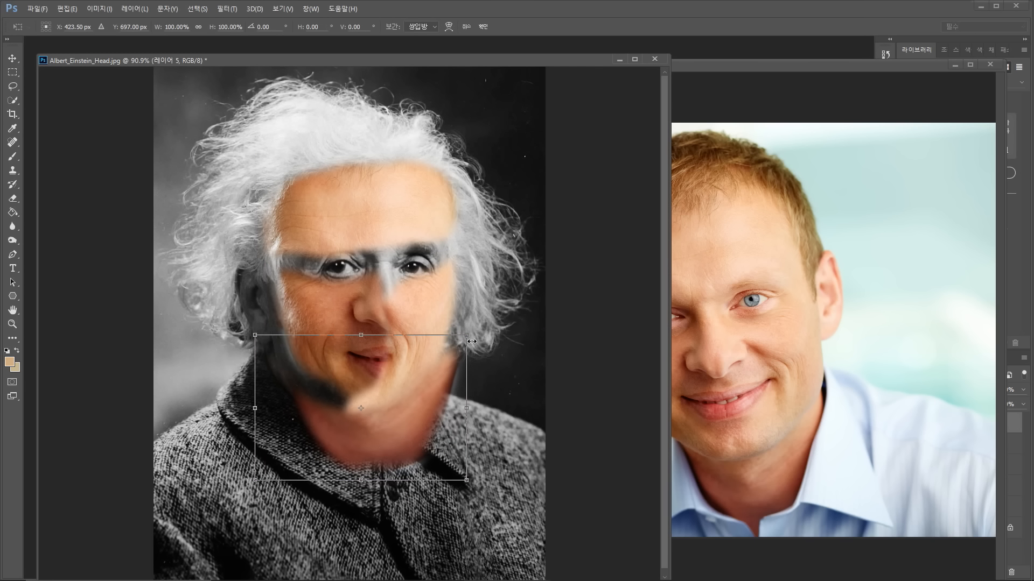
pyautogui.moveTo(470, 338); pyautogui.dragTo(415, 395)
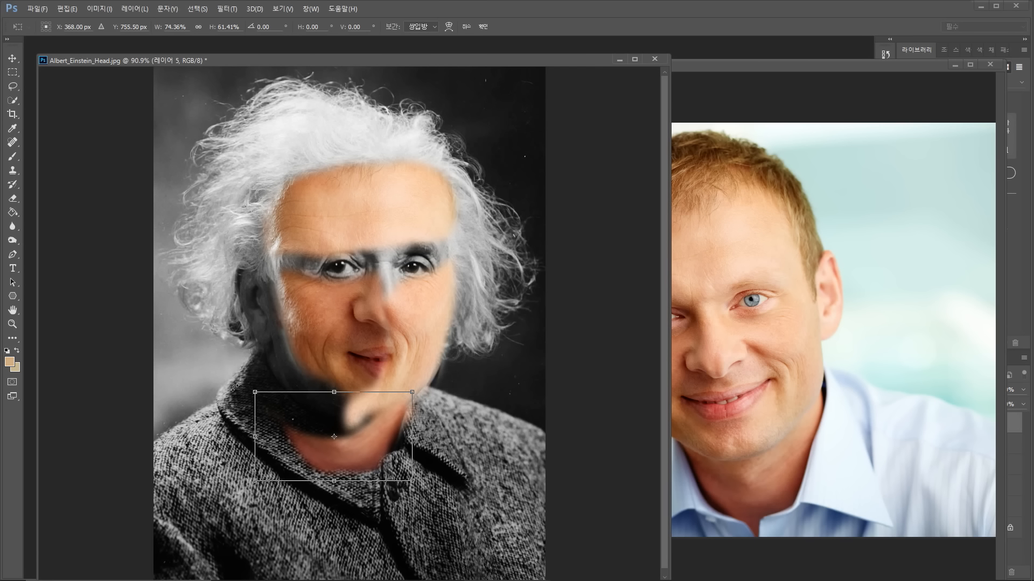
pyautogui.moveTo(235, 387); pyautogui.dragTo(253, 361)
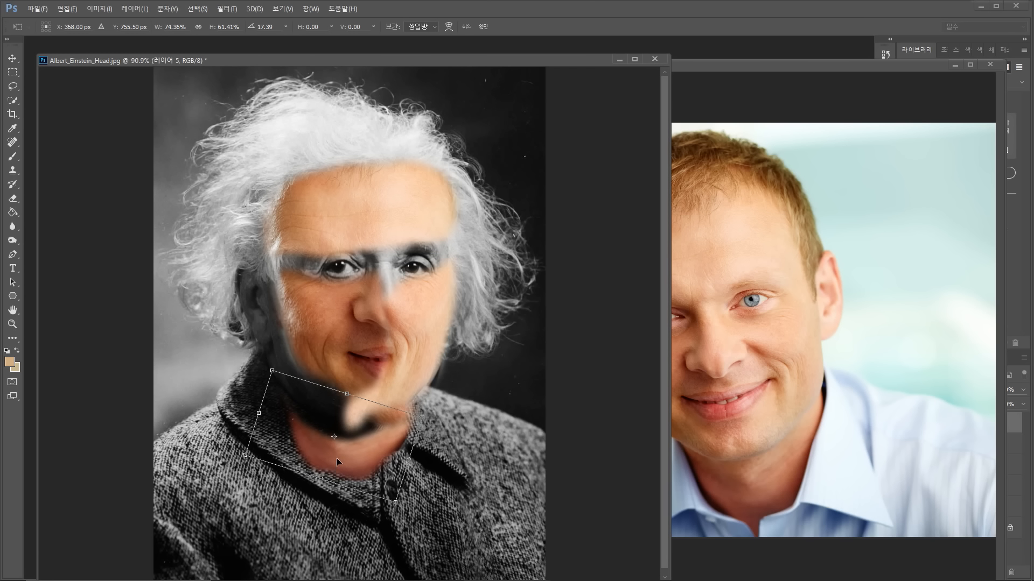
pyautogui.moveTo(336, 458); pyautogui.dragTo(353, 442)
pyautogui.press('Return')
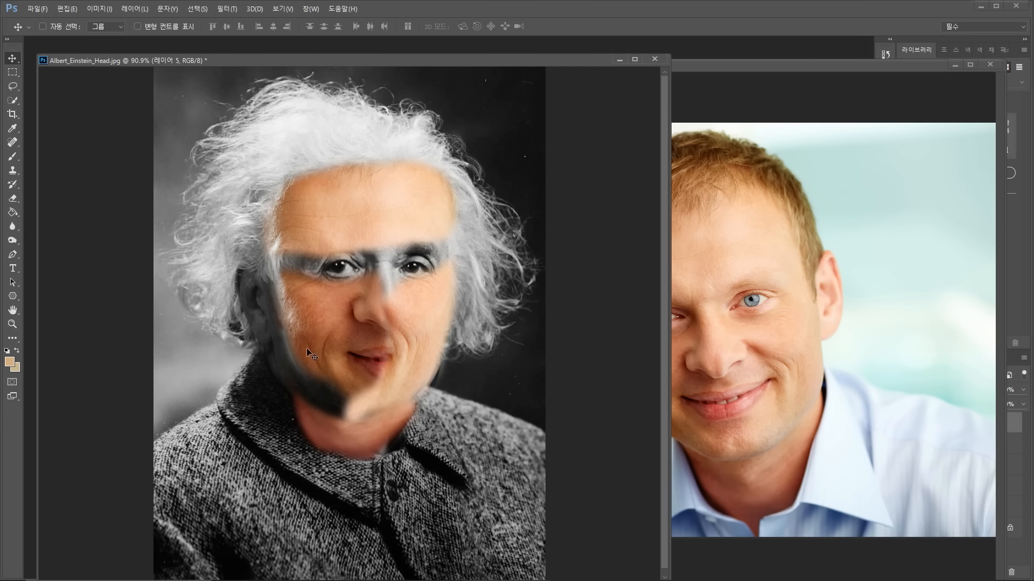
# Step: Minimize the colour portrait and reposition the Einstein photo window so the layer list is visible
pyautogui.click(744, 309)
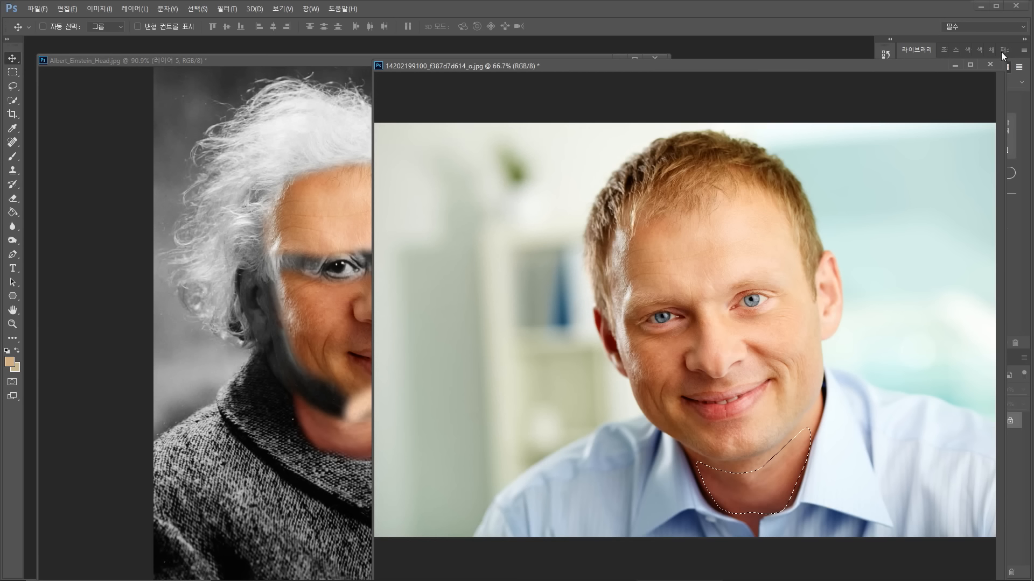
pyautogui.click(956, 65)
pyautogui.moveTo(473, 64); pyautogui.dragTo(483, 48)
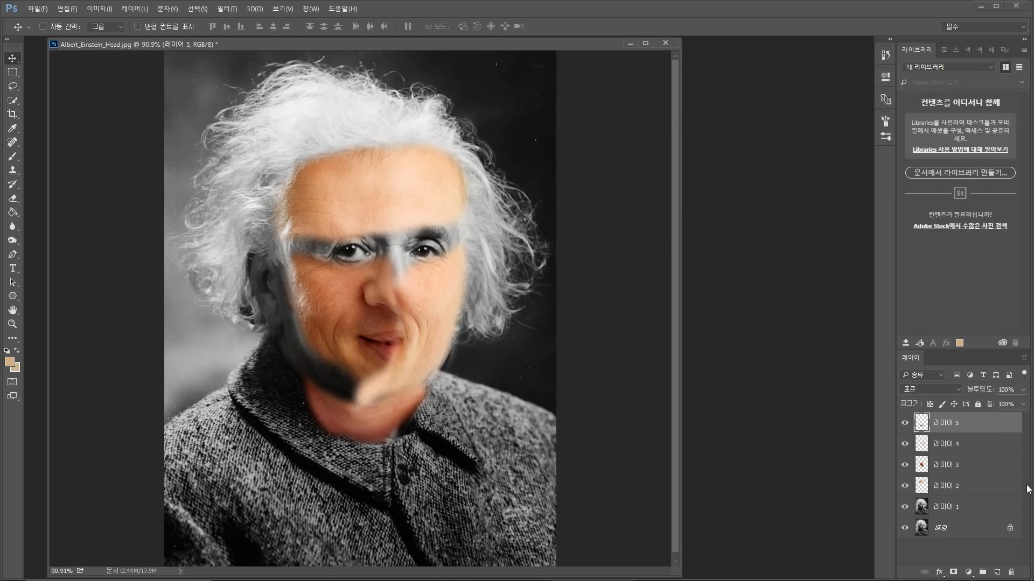
# Step: Erase the part of the cheek patch on 레이어 4 that overlaps the mouth and chin, using a soft 70 px eraser
pyautogui.click(963, 487)
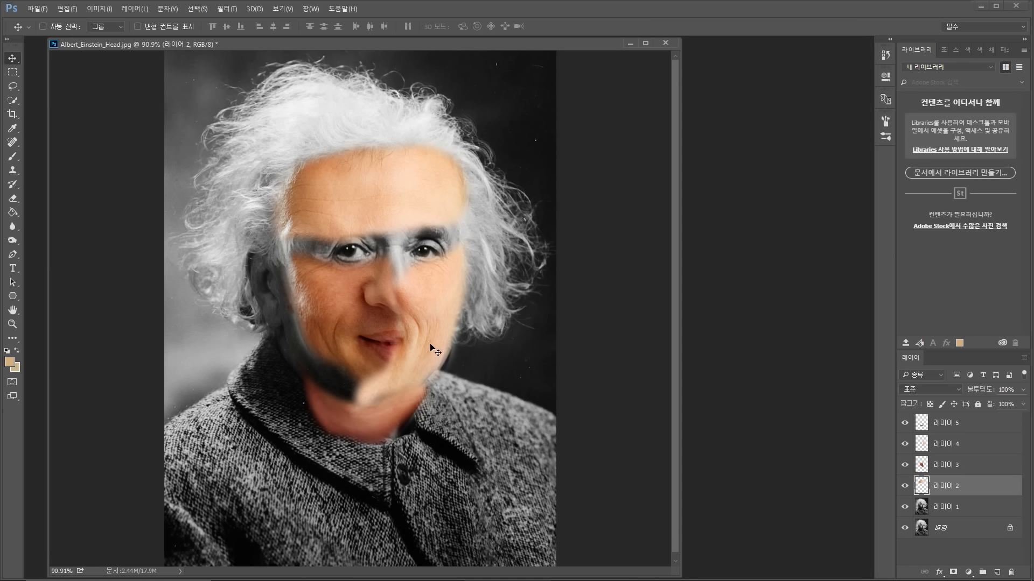
pyautogui.click(939, 445)
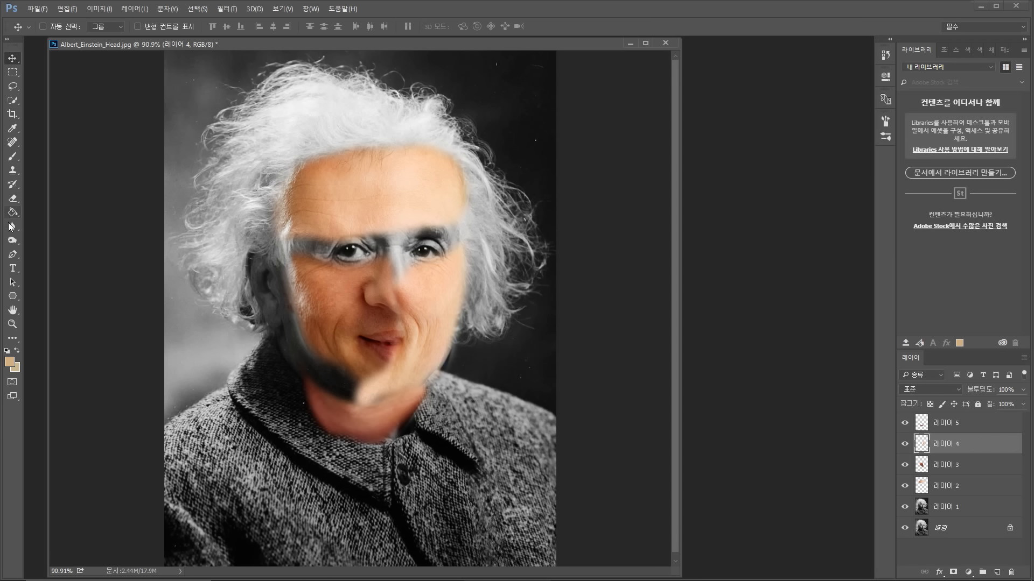
pyautogui.click(12, 202)
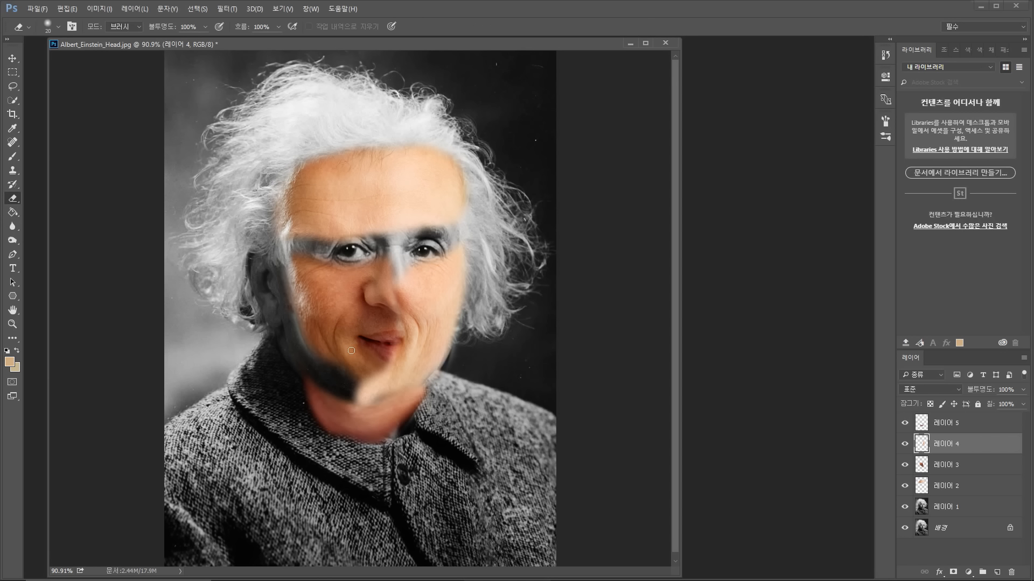
pyautogui.moveTo(391, 361)
pyautogui.mouseDown()
pyautogui.moveTo(402, 395)
pyautogui.moveTo(395, 368)
pyautogui.moveTo(408, 387)
pyautogui.moveTo(358, 390)
pyautogui.moveTo(386, 395)
pyautogui.moveTo(412, 365)
pyautogui.mouseUp()
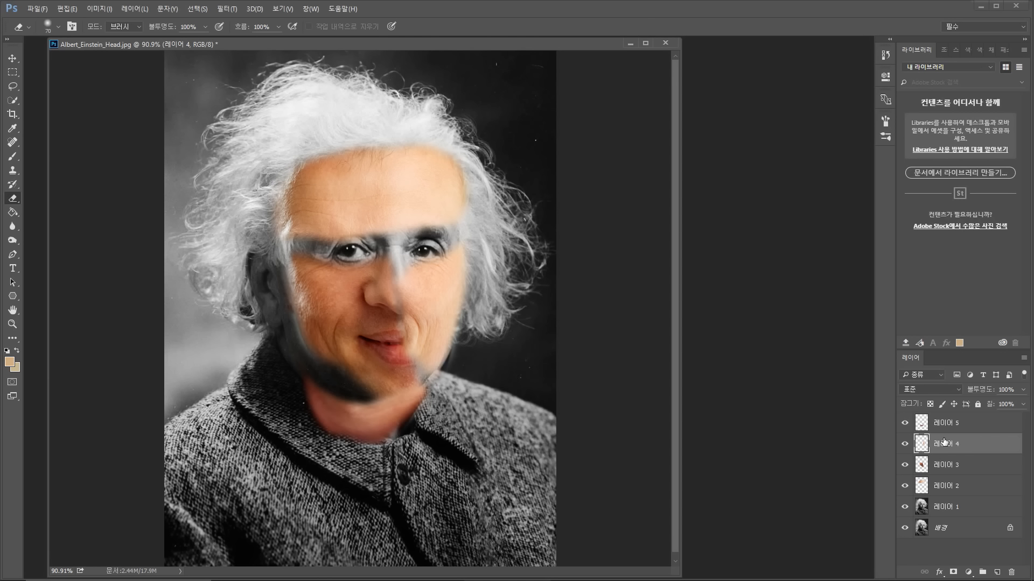
# Step: Merge the four skin patch layers, 레이어 2 through 레이어 5, into one layer
pyautogui.click(958, 486)
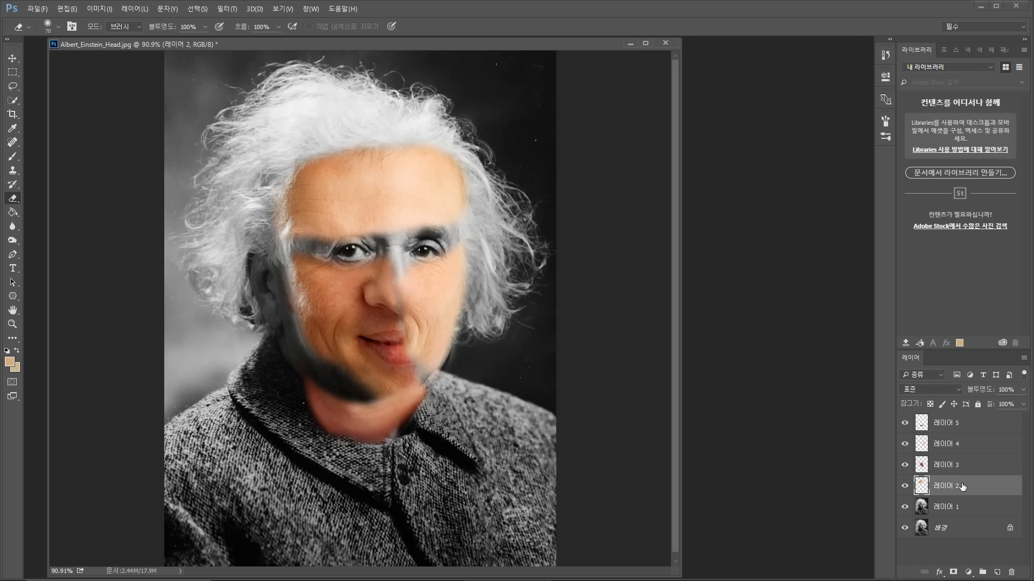
pyautogui.keyDown('shift'); pyautogui.click(975, 426); pyautogui.keyUp('shift')
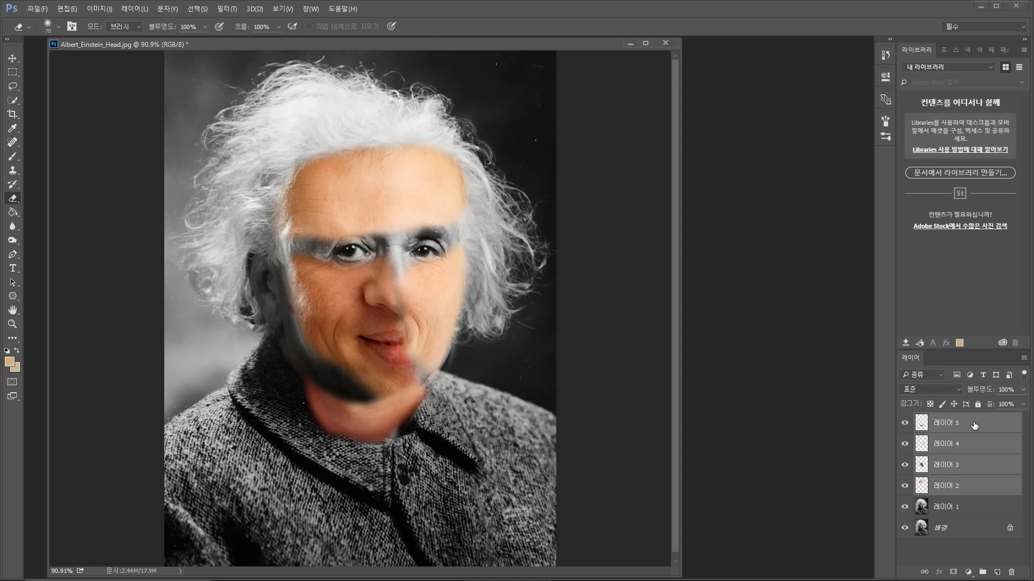
pyautogui.click(1023, 359)
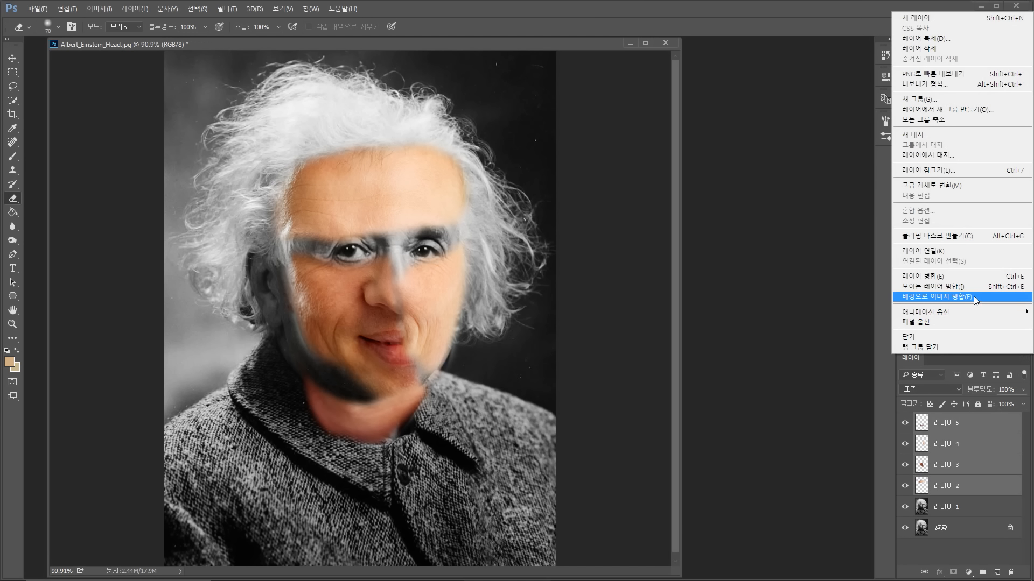
pyautogui.click(967, 276)
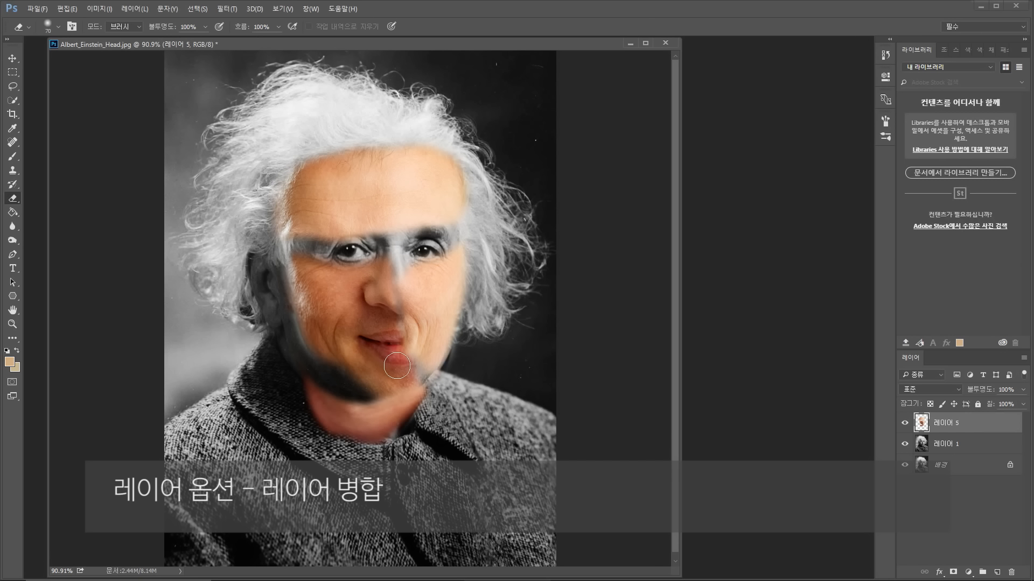
# Step: Apply a Gaussian Blur with a radius of 9.6 pixels to the merged skin layer 레이어 5
pyautogui.click(235, 8)
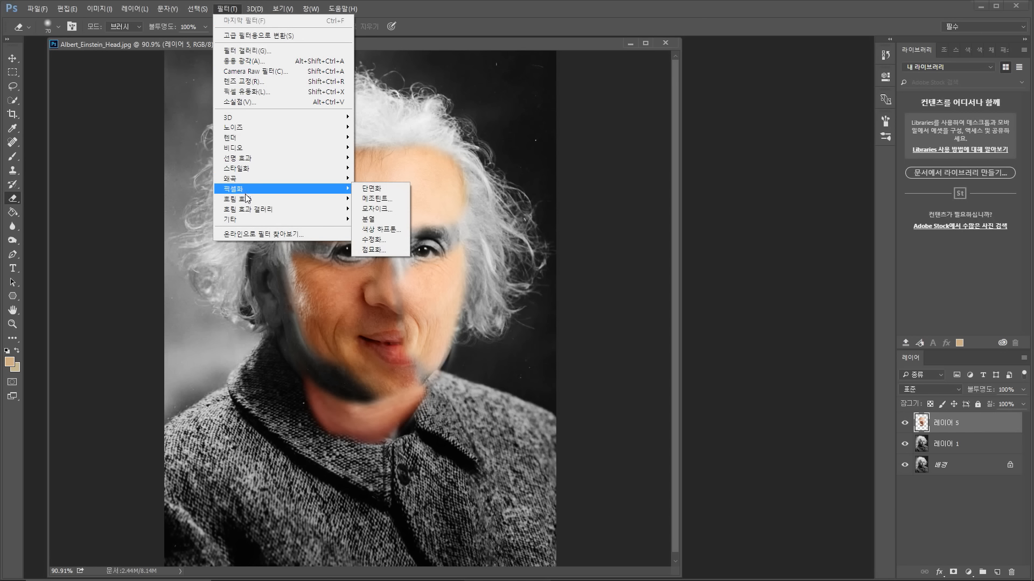
pyautogui.moveTo(302, 199)
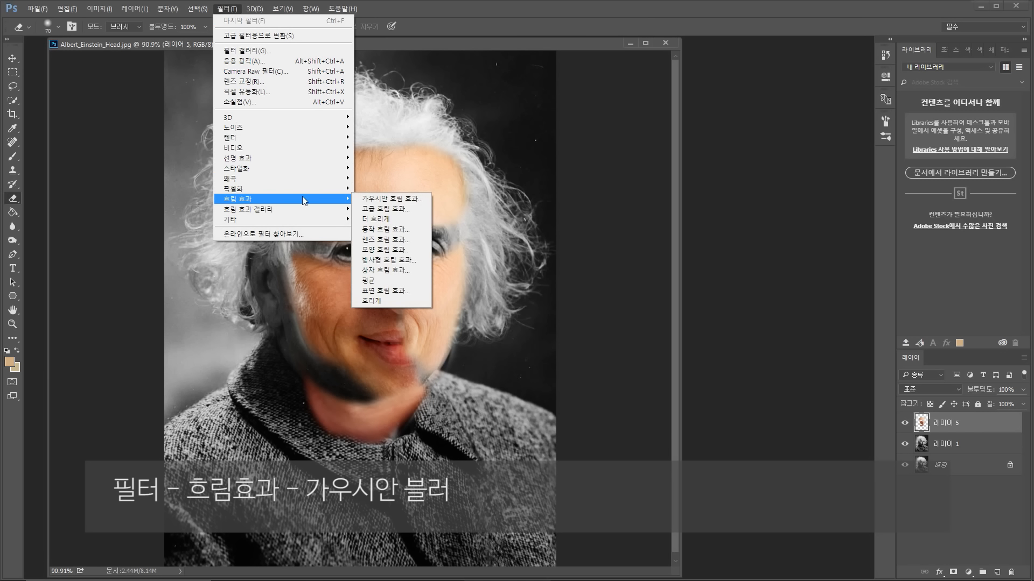
pyautogui.click(383, 199)
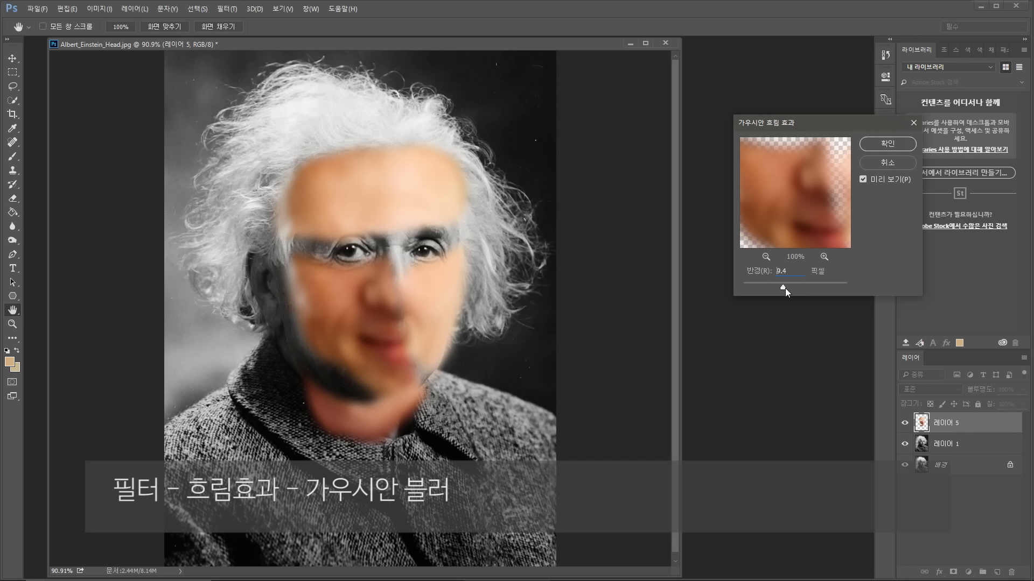
pyautogui.moveTo(785, 288); pyautogui.dragTo(783, 280)
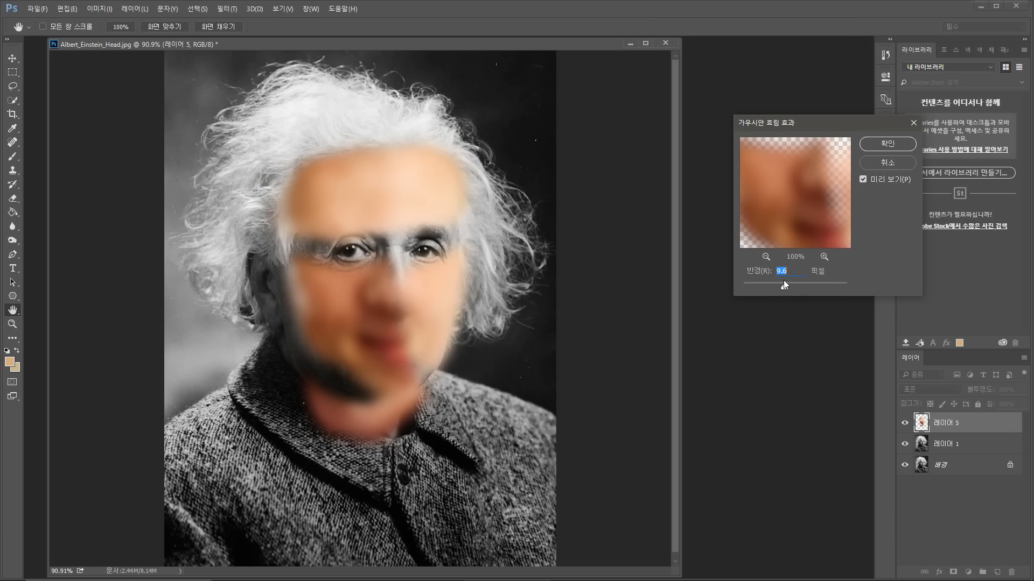
pyautogui.click(887, 144)
# Step: Set the blend mode of 레이어 5 to 색상 (Color) and shift the skin colours slightly to fit the face
pyautogui.press('e')
pyautogui.click(950, 390)
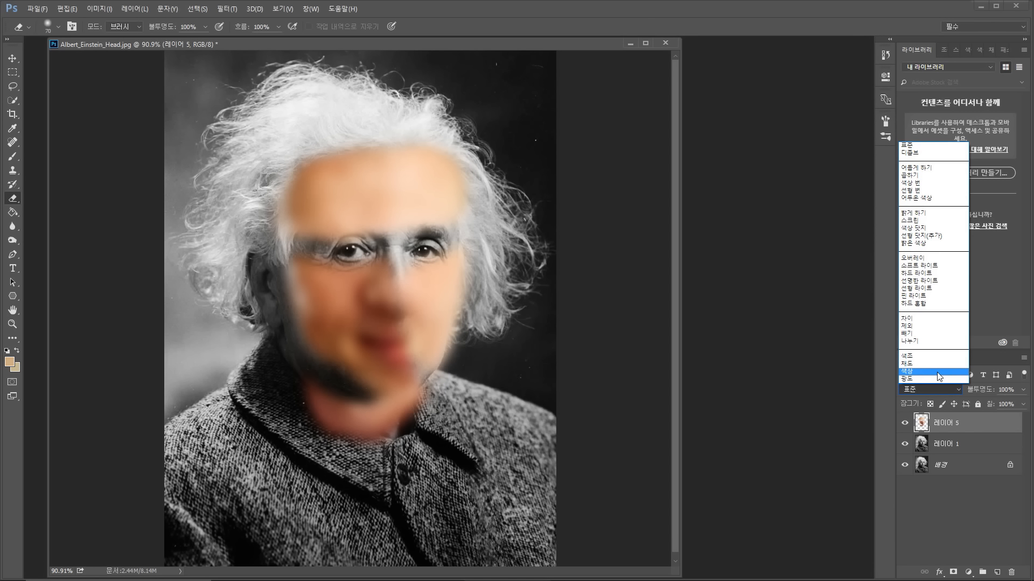
pyautogui.click(938, 371)
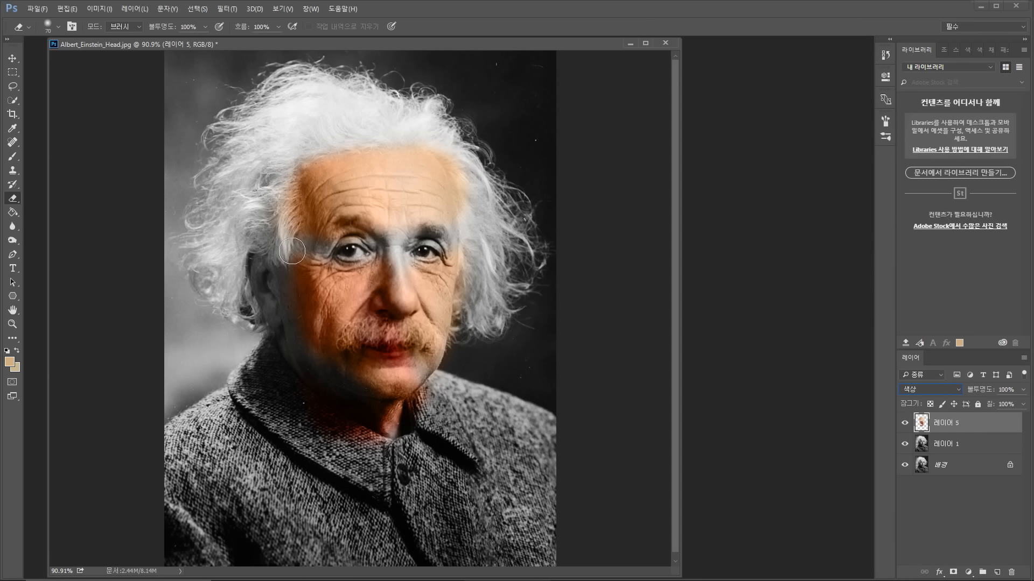
pyautogui.click(16, 59)
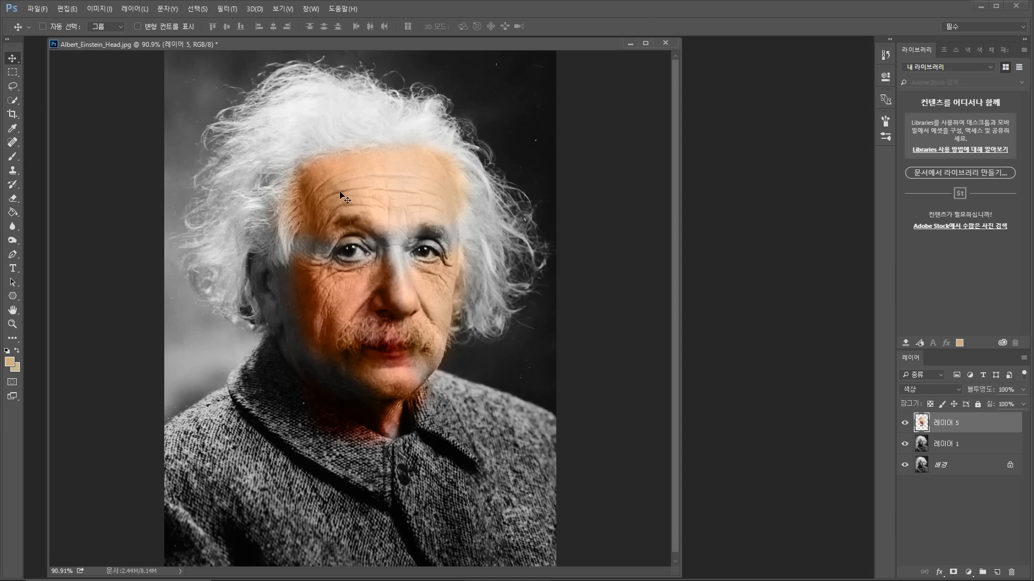
pyautogui.moveTo(372, 205); pyautogui.dragTo(389, 195)
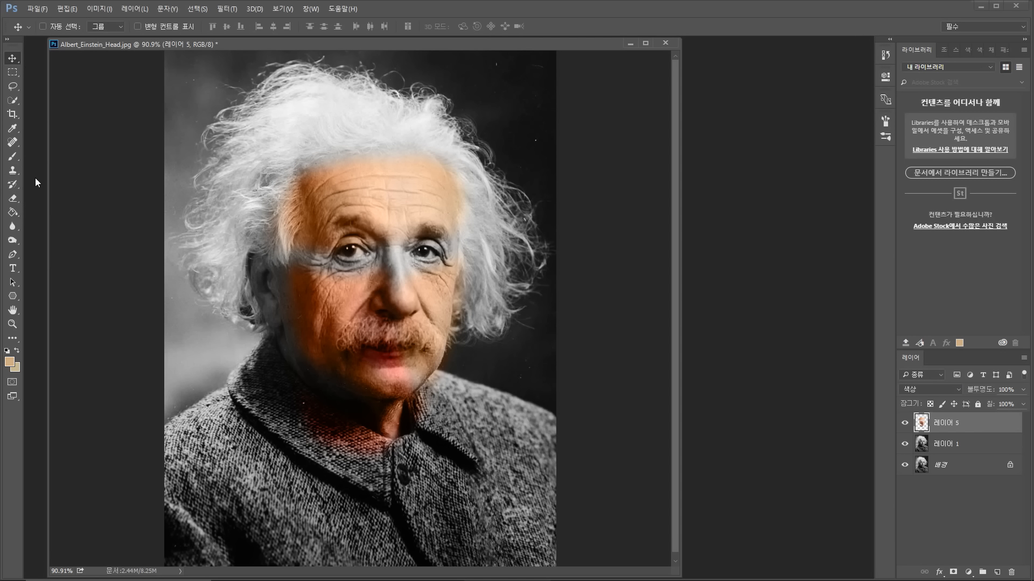
# Step: Limit Eyedropper sampling to 현재 레이어 (current layer) and sample the brown skin tone beside the mouth
pyautogui.press('i')
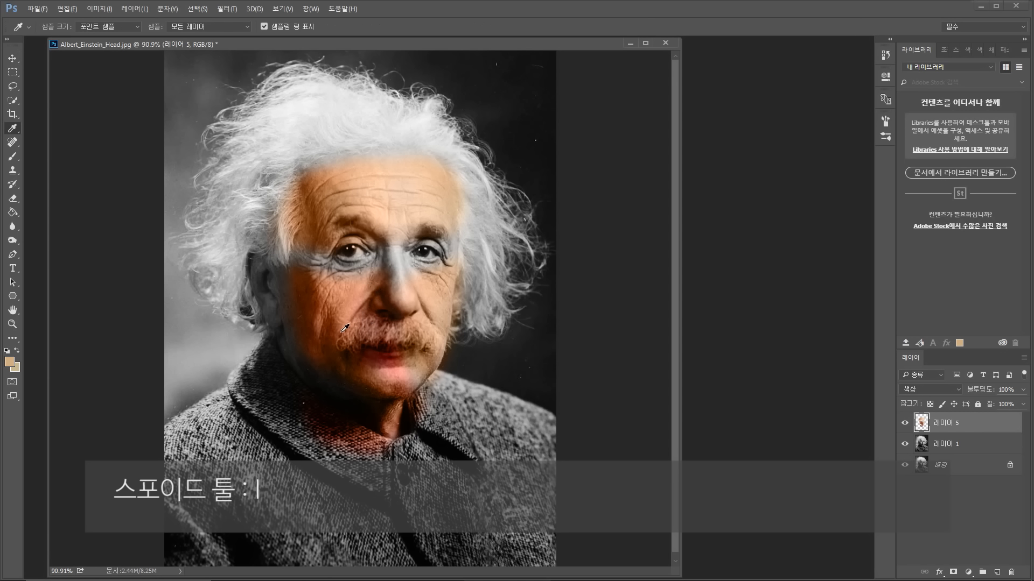
pyautogui.click(369, 372)
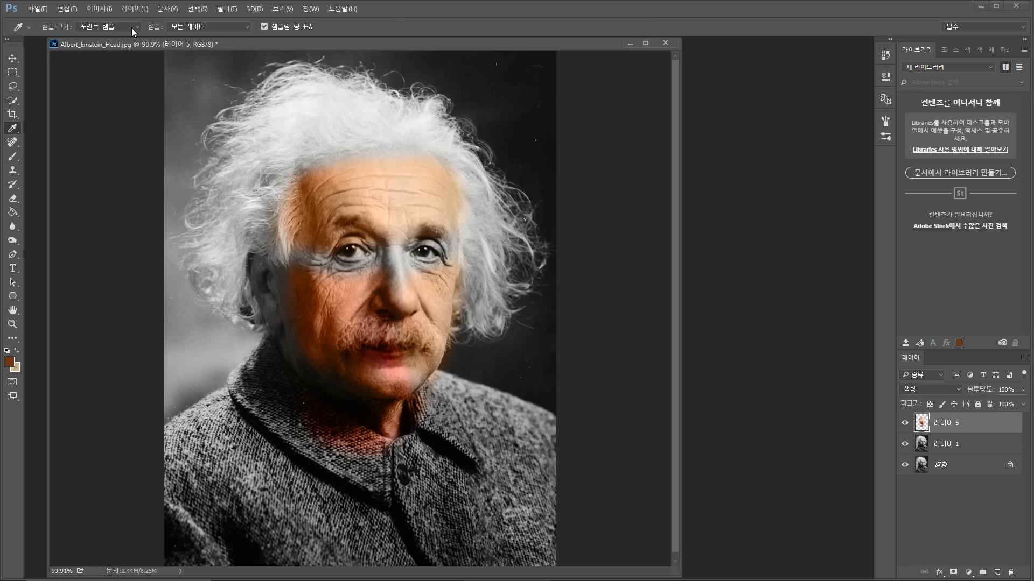
pyautogui.click(200, 27)
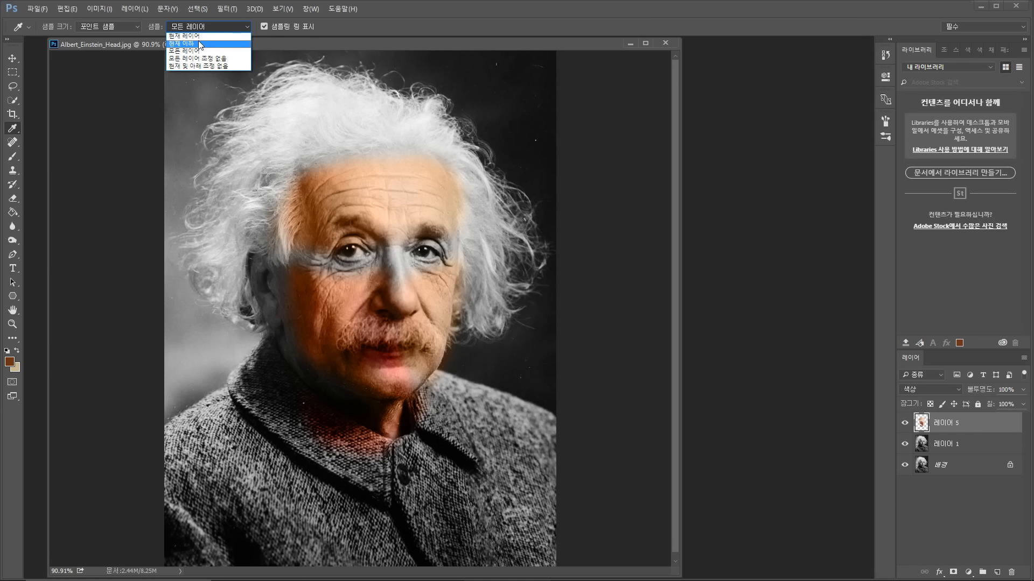
pyautogui.click(207, 36)
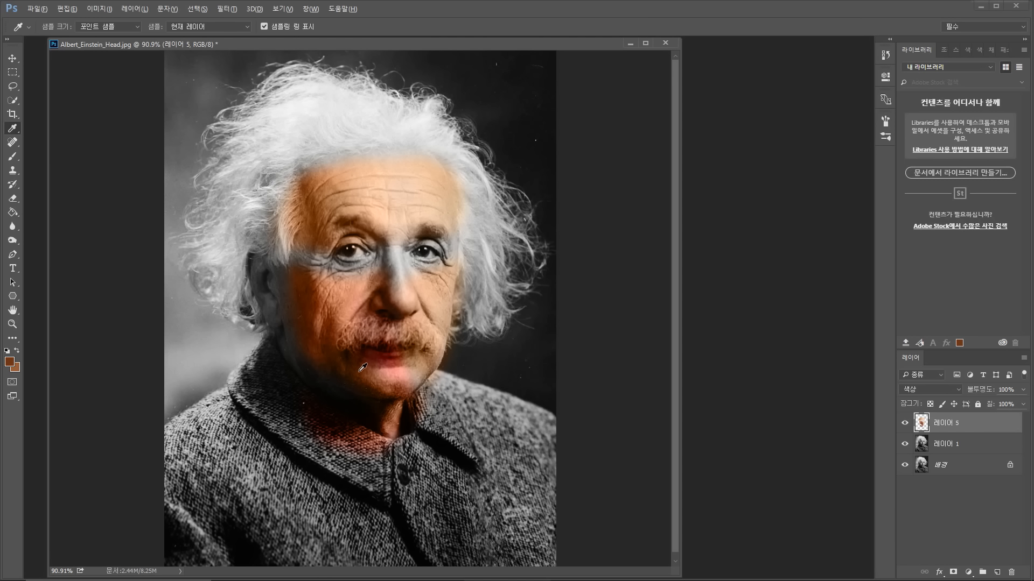
pyautogui.click(359, 372)
pyautogui.click(358, 355)
pyautogui.click(358, 362)
# Step: Reduce the brush to 80 px and paint skin colour over the red lips and the eye nearest the ear
pyautogui.press('b')
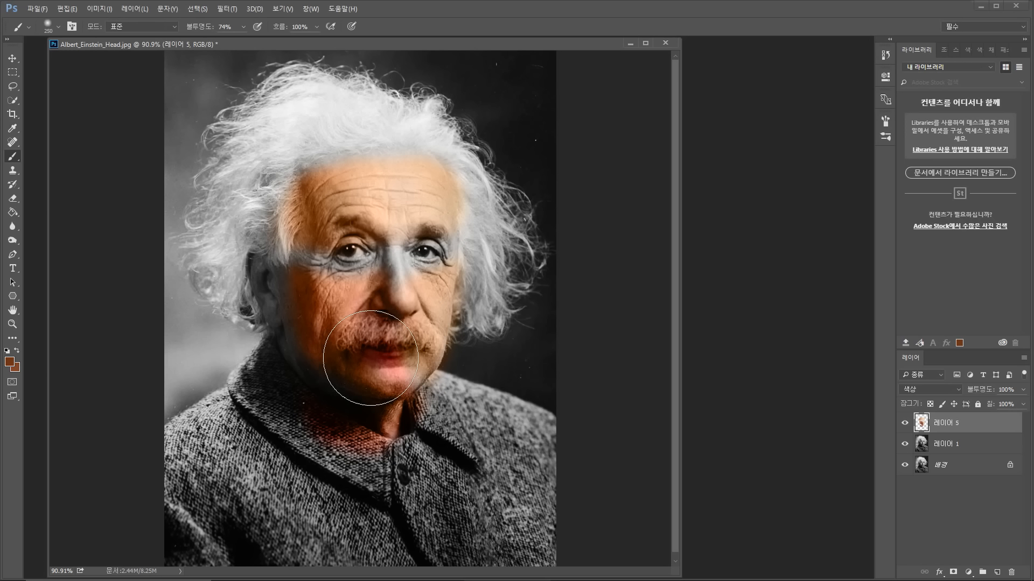
pyautogui.press('[')
pyautogui.press('[')
pyautogui.press('[')
pyautogui.press('[')
pyautogui.press('[')
pyautogui.press('[')
pyautogui.press('[')
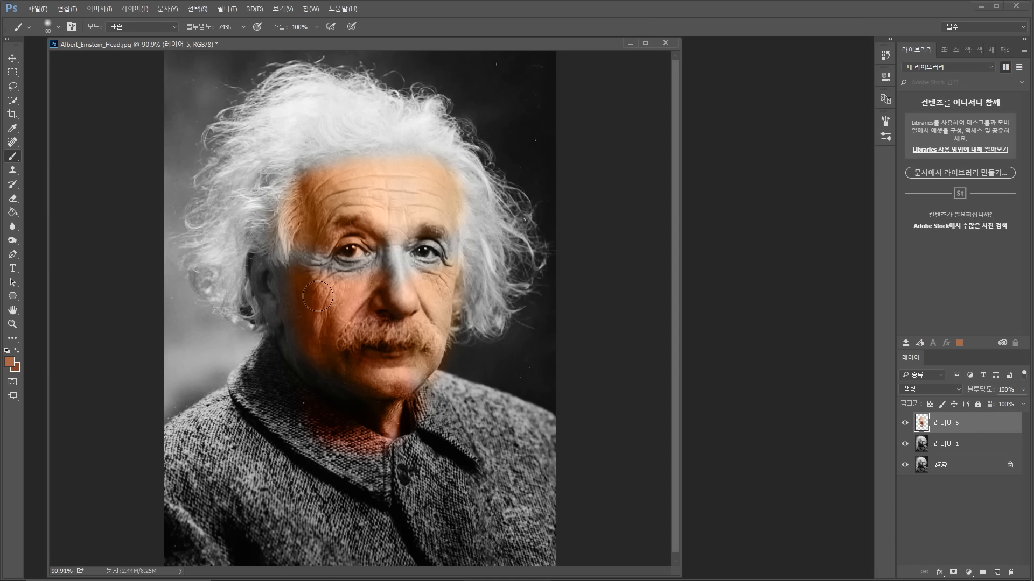
# Step: Sample skin tones from the cheek and paint over the grey nose bridge and the uncoloured eye
pyautogui.keyDown('alt'); pyautogui.click(309, 346); pyautogui.keyUp('alt')
pyautogui.keyDown('alt'); pyautogui.click(308, 344); pyautogui.keyUp('alt')
pyautogui.keyDown('alt'); pyautogui.click(306, 334); pyautogui.keyUp('alt')
pyautogui.keyDown('alt'); pyautogui.click(309, 330); pyautogui.keyUp('alt')
pyautogui.moveTo(384, 261)
pyautogui.mouseDown()
pyautogui.moveTo(386, 281)
pyautogui.moveTo(390, 263)
pyautogui.moveTo(415, 251)
pyautogui.mouseUp()
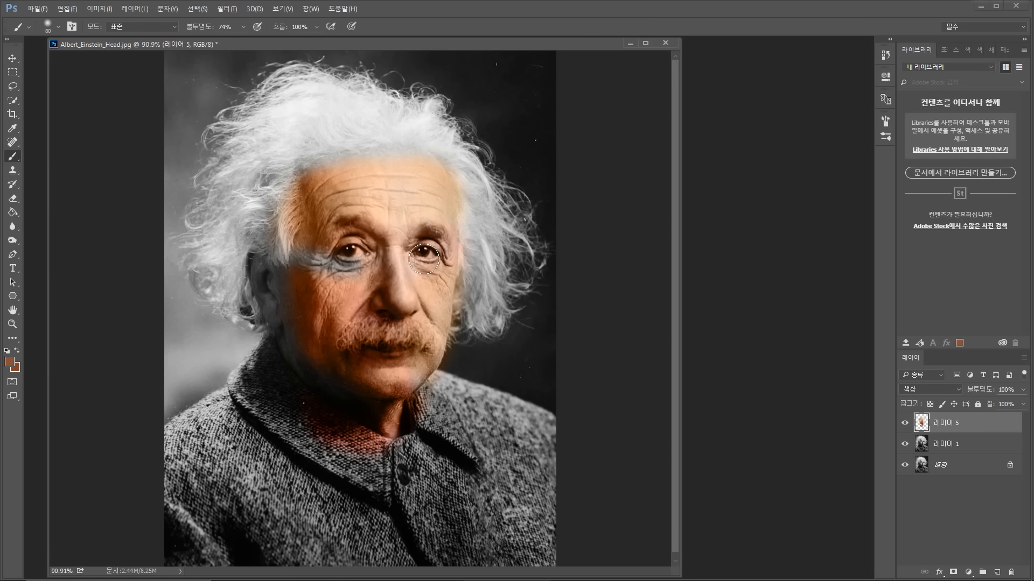
# Step: Sample further facial skin tones and paint over the grey under-eye area and the cheek beside the nose
pyautogui.keyDown('alt'); pyautogui.click(365, 379); pyautogui.keyUp('alt')
pyautogui.keyDown('alt'); pyautogui.click(397, 221); pyautogui.keyUp('alt')
pyautogui.moveTo(366, 288)
pyautogui.mouseDown()
pyautogui.moveTo(312, 265)
pyautogui.moveTo(364, 273)
pyautogui.moveTo(344, 276)
pyautogui.moveTo(362, 268)
pyautogui.moveTo(352, 282)
pyautogui.moveTo(373, 293)
pyautogui.mouseUp()
pyautogui.keyDown('alt'); pyautogui.click(434, 301); pyautogui.keyUp('alt')
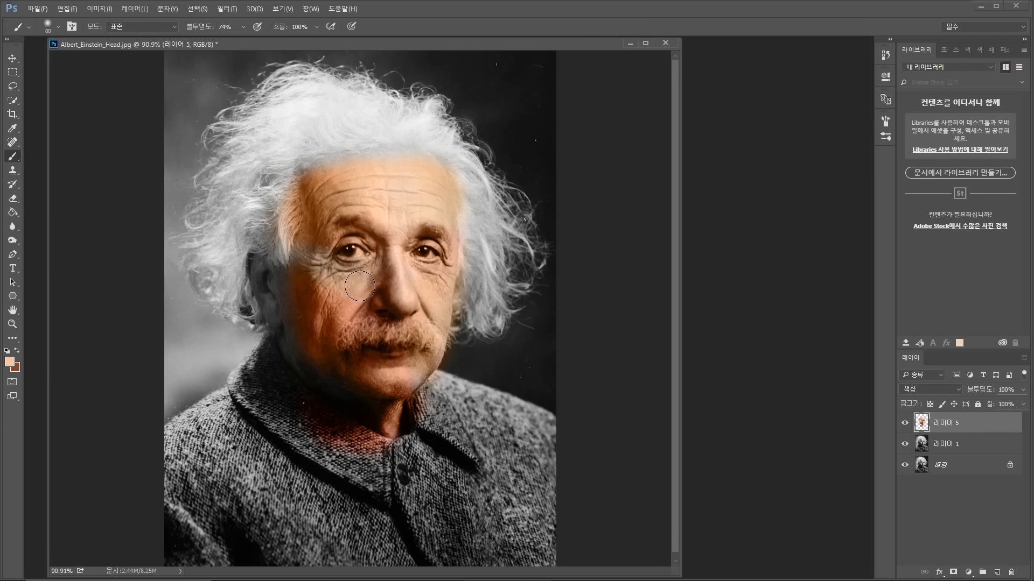
pyautogui.keyDown('alt'); pyautogui.click(384, 293); pyautogui.keyUp('alt')
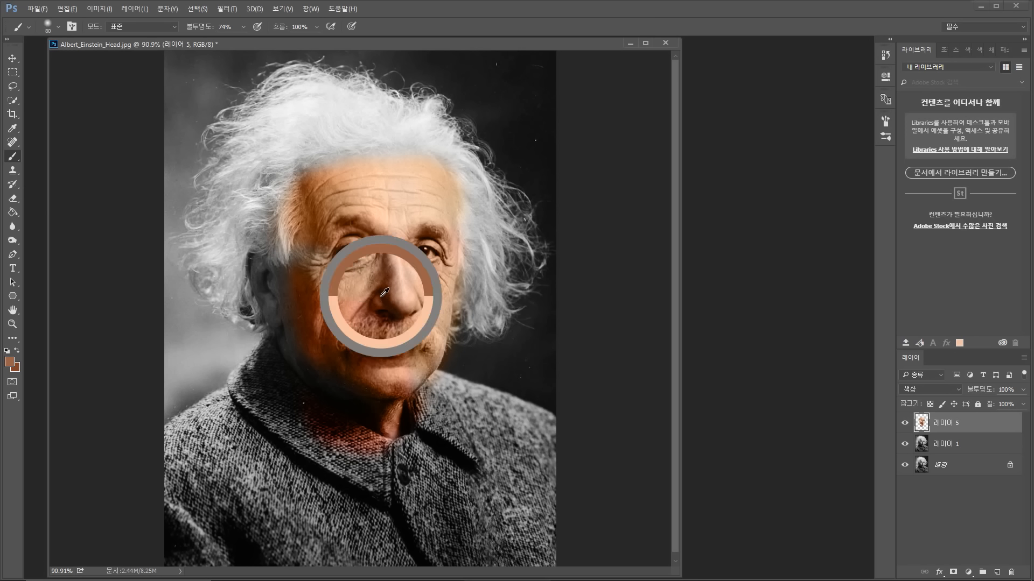
pyautogui.keyDown('alt'); pyautogui.click(353, 305); pyautogui.keyUp('alt')
pyautogui.keyDown('alt'); pyautogui.click(352, 300); pyautogui.keyUp('alt')
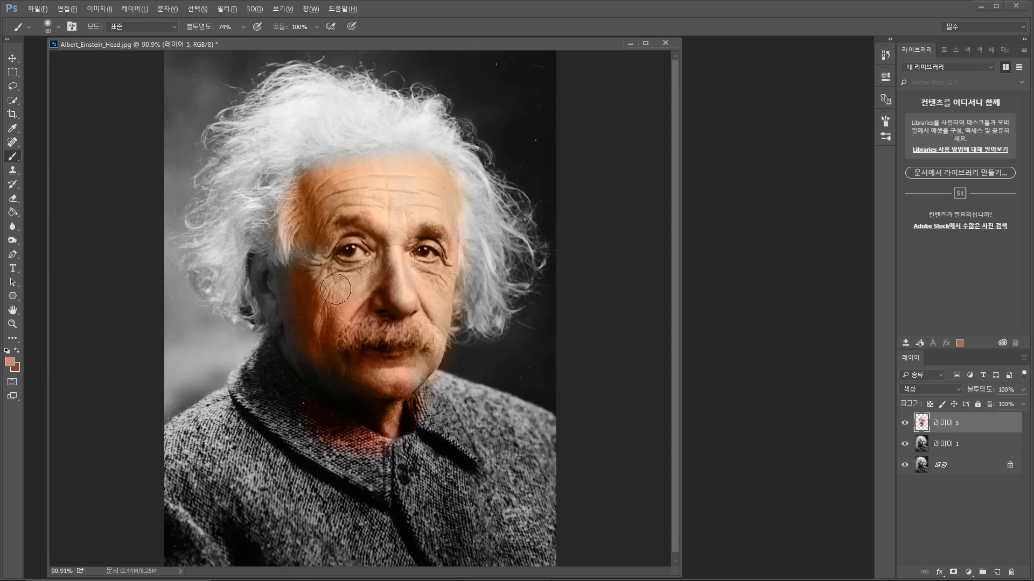
# Step: Sample forehead and cheek tones and paint over the uncoloured temple, ear, jawline and the area under the chin
pyautogui.keyDown('alt'); pyautogui.click(311, 205); pyautogui.keyUp('alt')
pyautogui.keyDown('alt'); pyautogui.click(352, 217); pyautogui.keyUp('alt')
pyautogui.keyDown('alt'); pyautogui.click(311, 298); pyautogui.keyUp('alt')
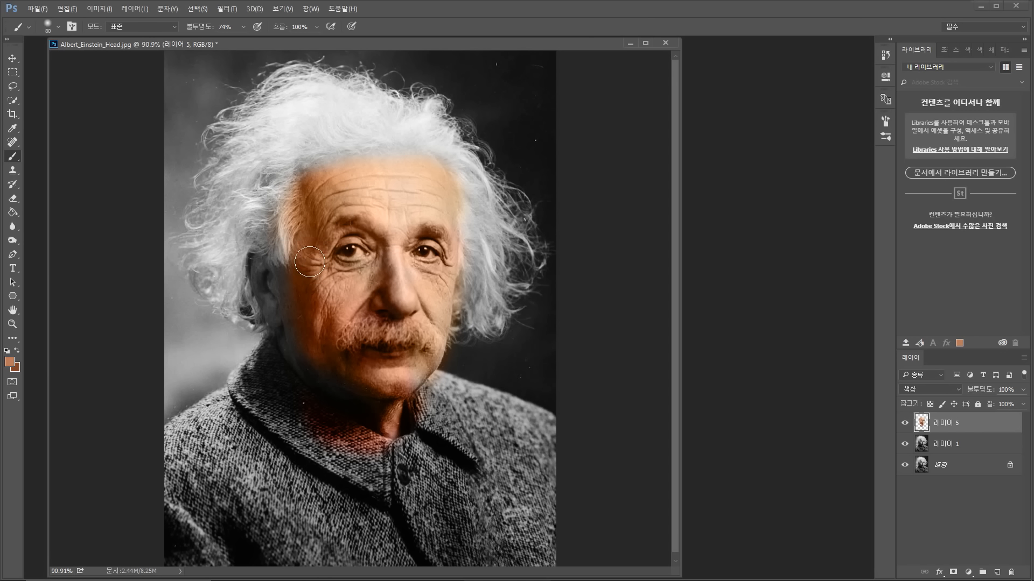
pyautogui.moveTo(305, 289)
pyautogui.mouseDown()
pyautogui.moveTo(296, 316)
pyautogui.moveTo(280, 277)
pyautogui.moveTo(282, 297)
pyautogui.moveTo(288, 287)
pyautogui.mouseUp()
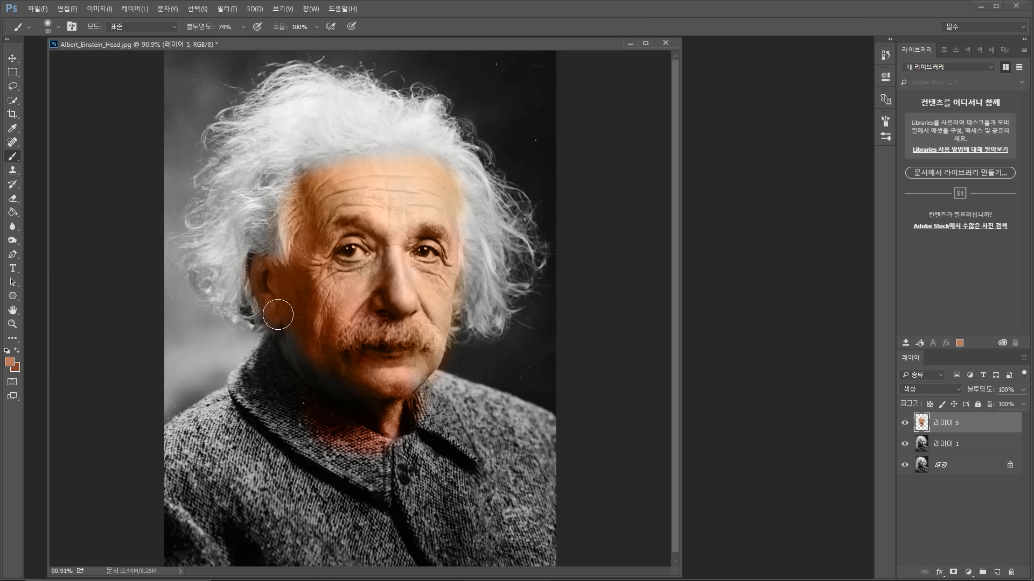
pyautogui.keyDown('alt'); pyautogui.click(300, 345); pyautogui.keyUp('alt')
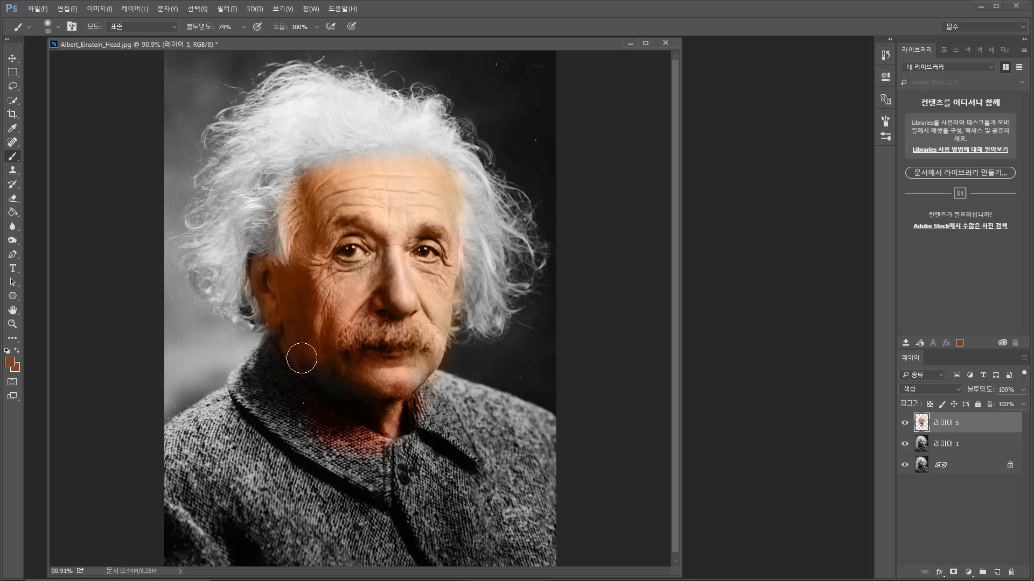
pyautogui.moveTo(302, 358)
pyautogui.mouseDown()
pyautogui.moveTo(351, 397)
pyautogui.moveTo(340, 382)
pyautogui.moveTo(383, 405)
pyautogui.mouseUp()
pyautogui.press('alt')
# Step: Erase the skin colour spilling onto the coat collar and the hair around the face with the 70 px eraser
pyautogui.click(13, 198)
pyautogui.moveTo(302, 409)
pyautogui.mouseDown()
pyautogui.moveTo(356, 450)
pyautogui.moveTo(325, 425)
pyautogui.moveTo(381, 451)
pyautogui.moveTo(306, 413)
pyautogui.moveTo(313, 422)
pyautogui.moveTo(282, 390)
pyautogui.moveTo(327, 445)
pyautogui.moveTo(397, 488)
pyautogui.moveTo(425, 447)
pyautogui.moveTo(422, 405)
pyautogui.moveTo(431, 409)
pyautogui.moveTo(425, 404)
pyautogui.moveTo(461, 379)
pyautogui.moveTo(444, 390)
pyautogui.moveTo(463, 351)
pyautogui.moveTo(472, 279)
pyautogui.mouseUp()
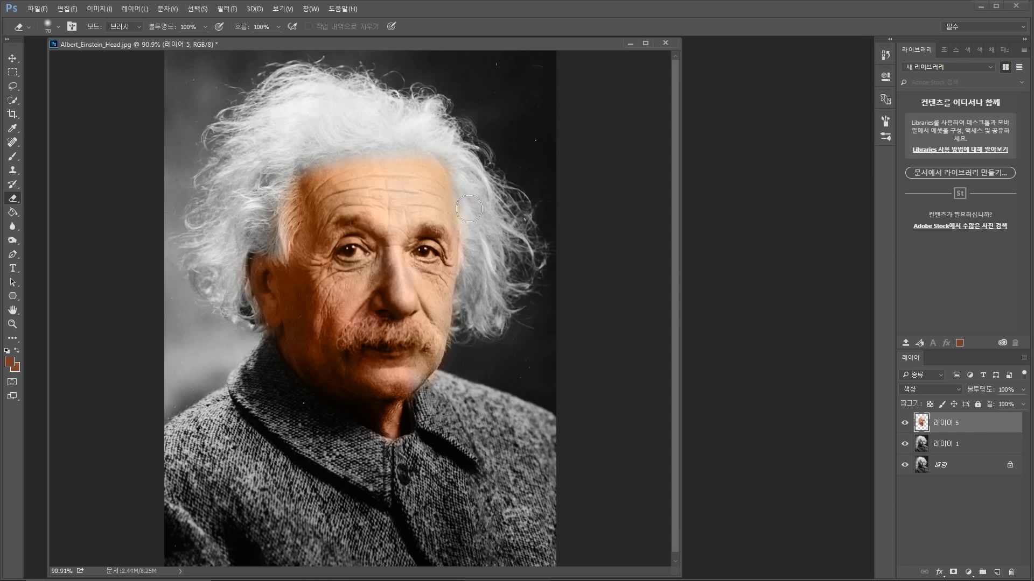
pyautogui.moveTo(298, 184)
pyautogui.mouseDown()
pyautogui.moveTo(258, 180)
pyautogui.moveTo(274, 197)
pyautogui.moveTo(282, 190)
pyautogui.moveTo(273, 249)
pyautogui.mouseUp()
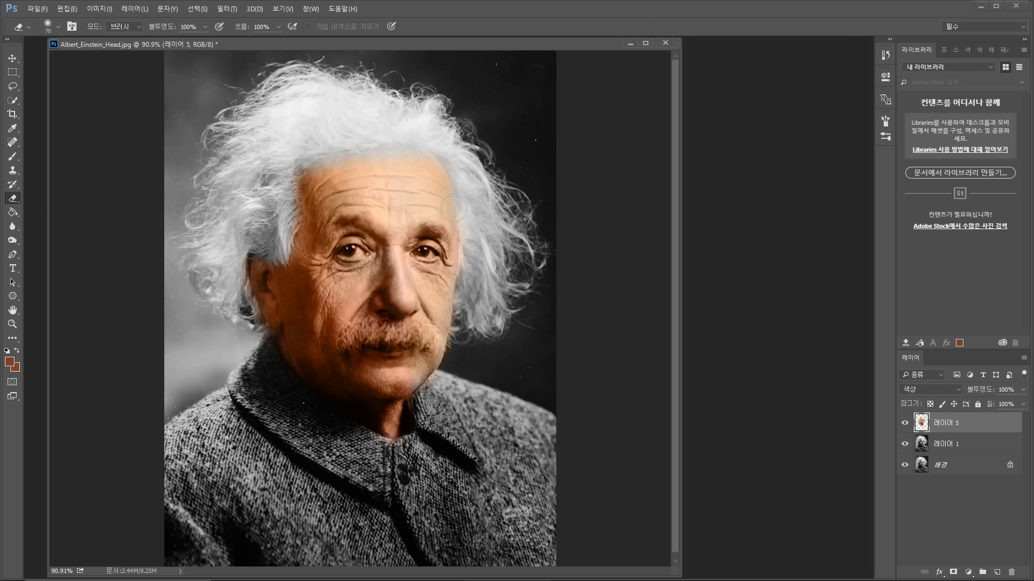
pyautogui.scroll(4, 428, 317)
pyautogui.scroll(2, 428, 317)
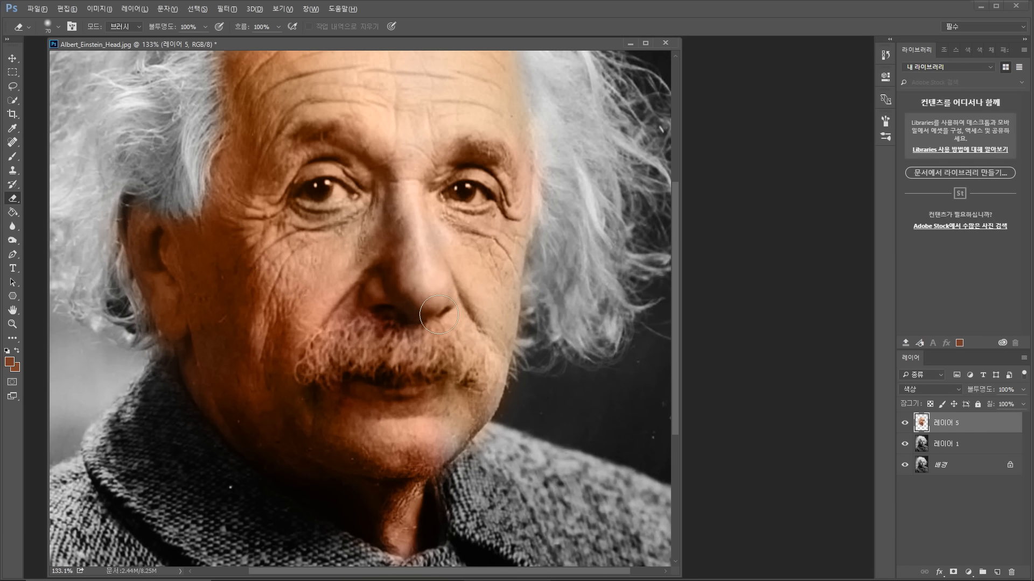
pyautogui.scroll(-5, 436, 315)
pyautogui.scroll(-2, 439, 314)
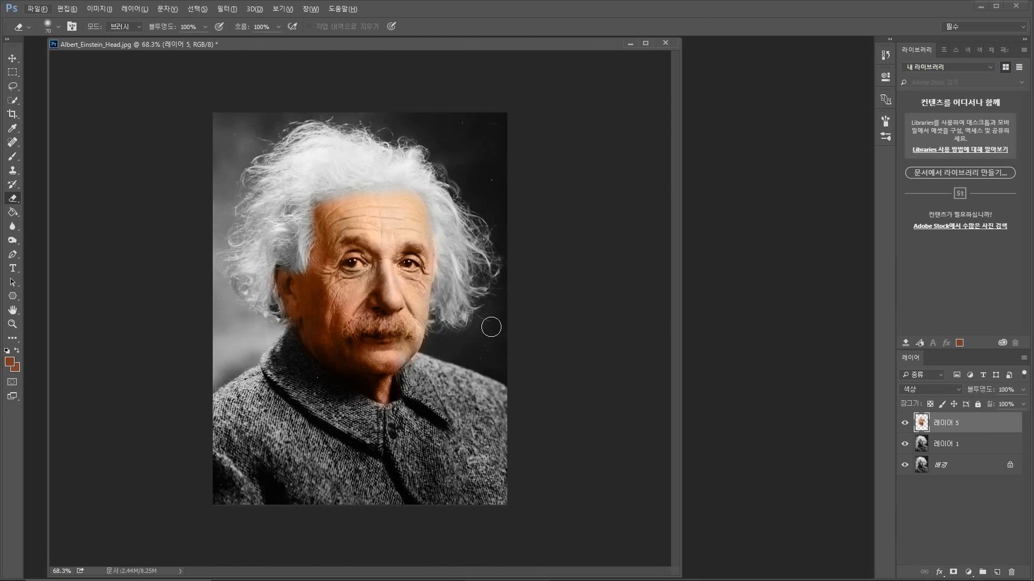
pyautogui.scroll(2, 362, 316)
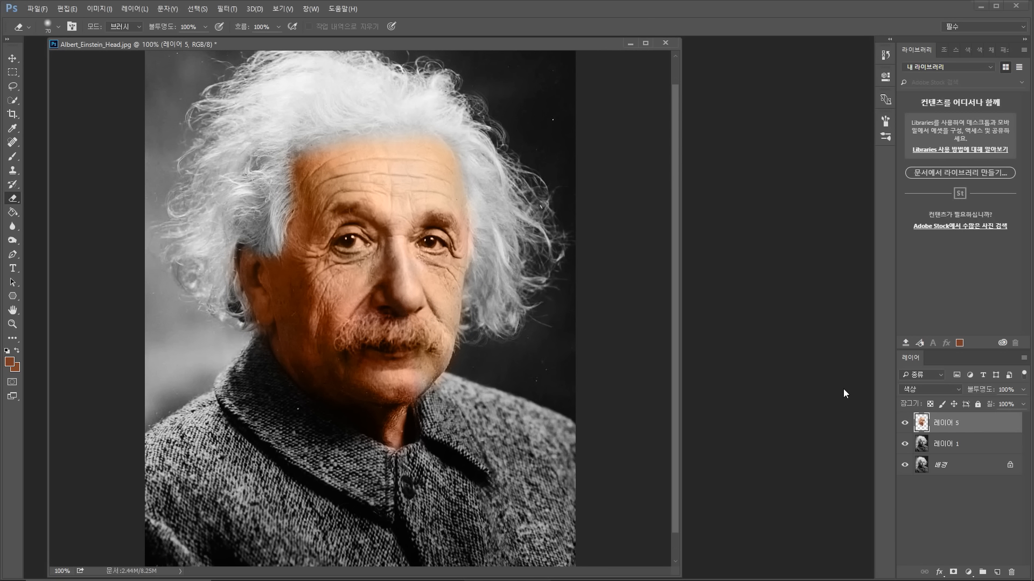
pyautogui.press('i')
pyautogui.hotkey('alt', 'i')
pyautogui.press('Escape')
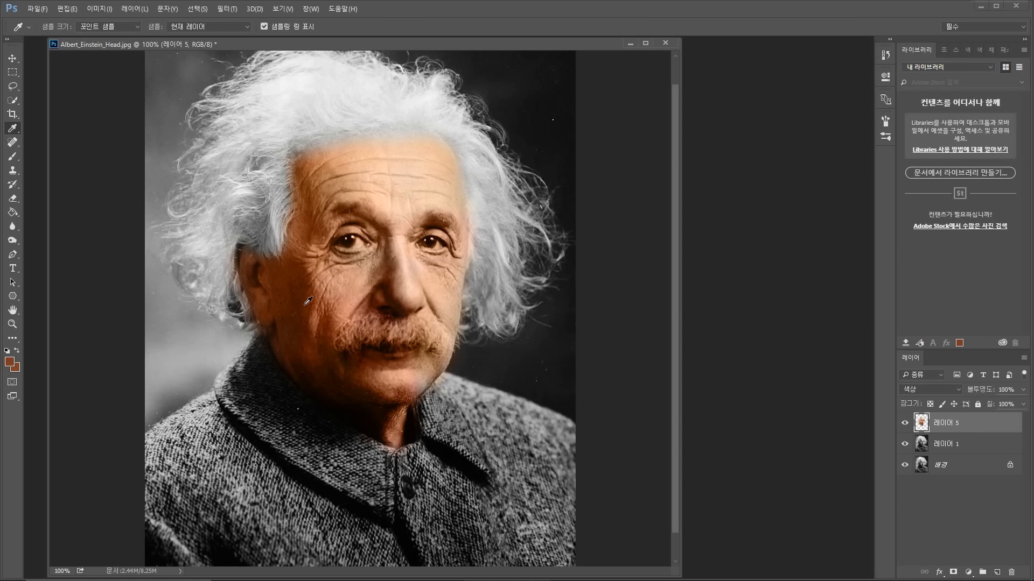
pyautogui.click(344, 359)
pyautogui.click(348, 369)
pyautogui.moveTo(352, 375); pyautogui.dragTo(354, 381)
pyautogui.press('e')
pyautogui.moveTo(380, 232)
pyautogui.mouseDown()
pyautogui.moveTo(368, 222)
pyautogui.moveTo(398, 241)
pyautogui.mouseUp()
pyautogui.hotkey('ctrl', 'z')
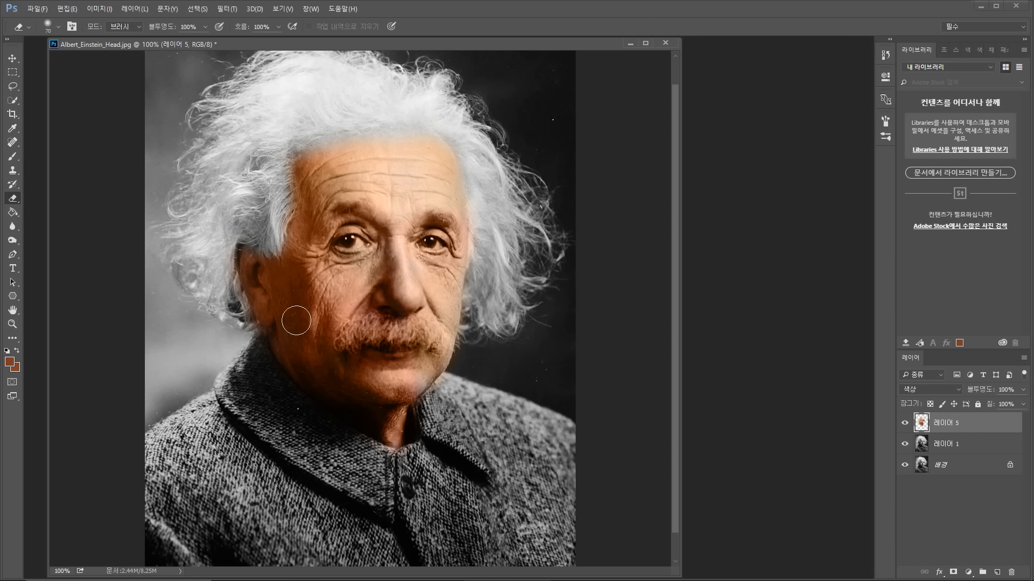
pyautogui.hotkey('alt', 'i')
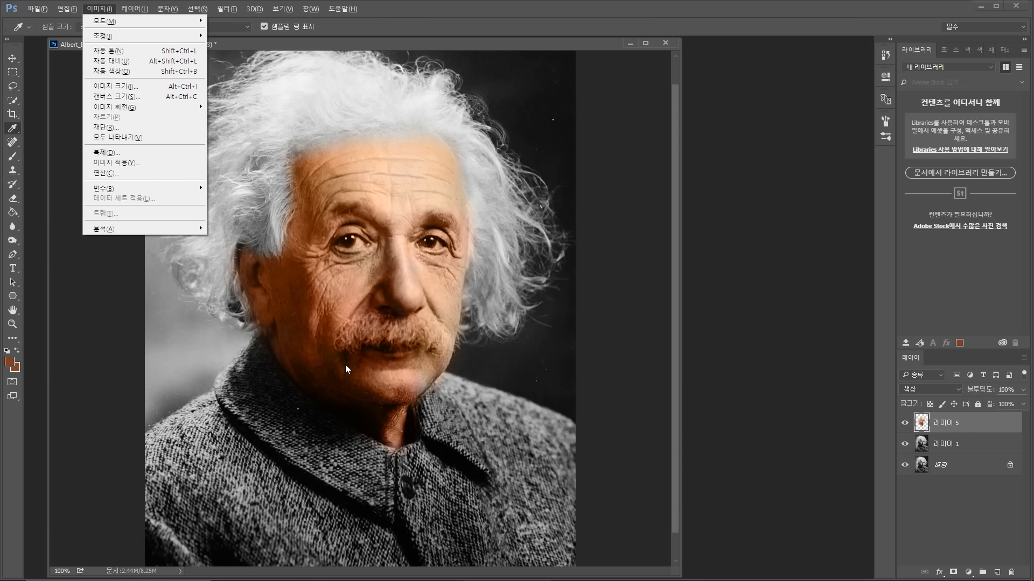
pyautogui.press('Escape')
pyautogui.press('Escape')
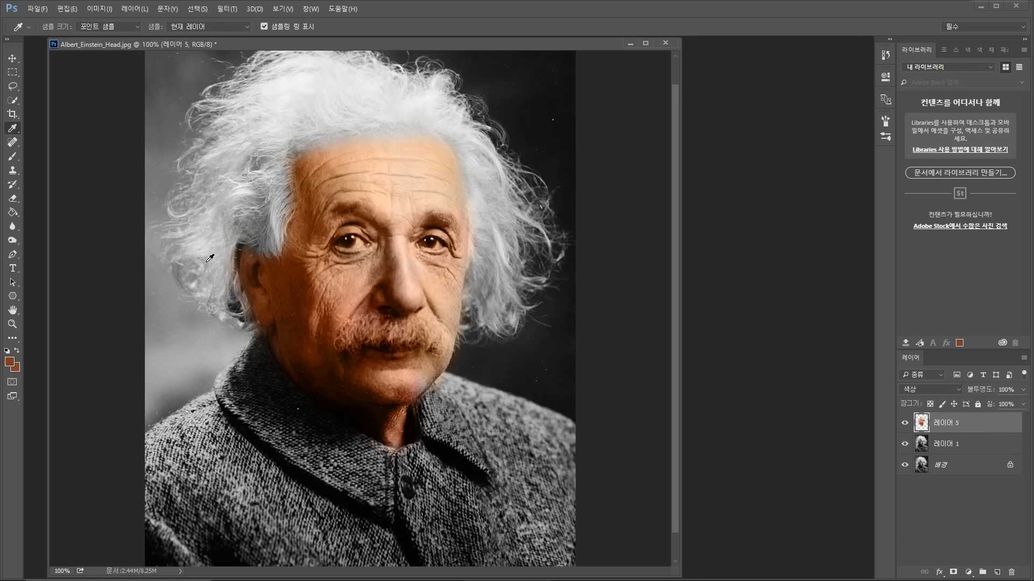
pyautogui.click(347, 389)
pyautogui.click(346, 384)
pyautogui.press('e')
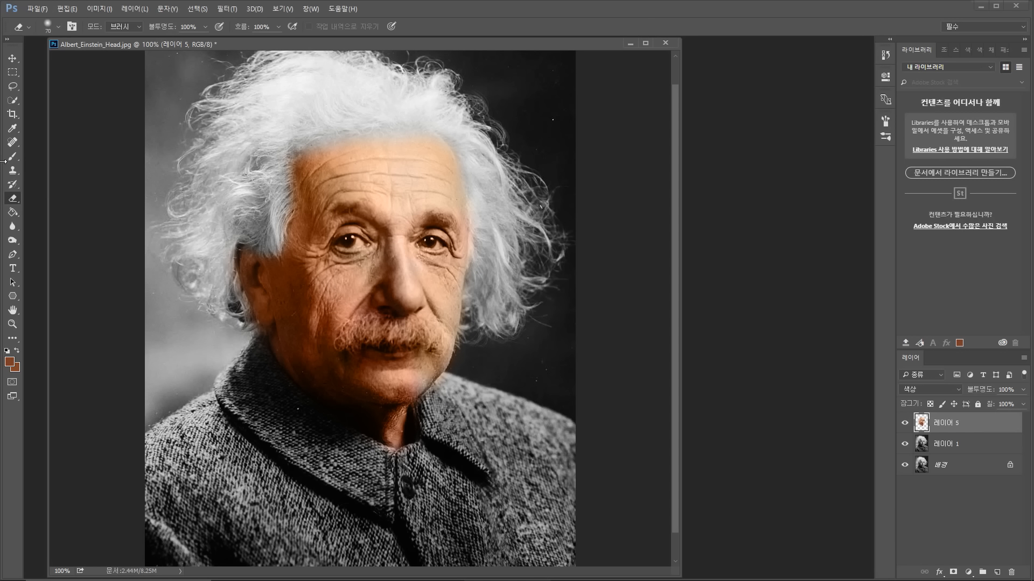
# Step: Sample skin tones from the face and even out the colour on the cheeks and nose with the 80 px brush
pyautogui.click(14, 159)
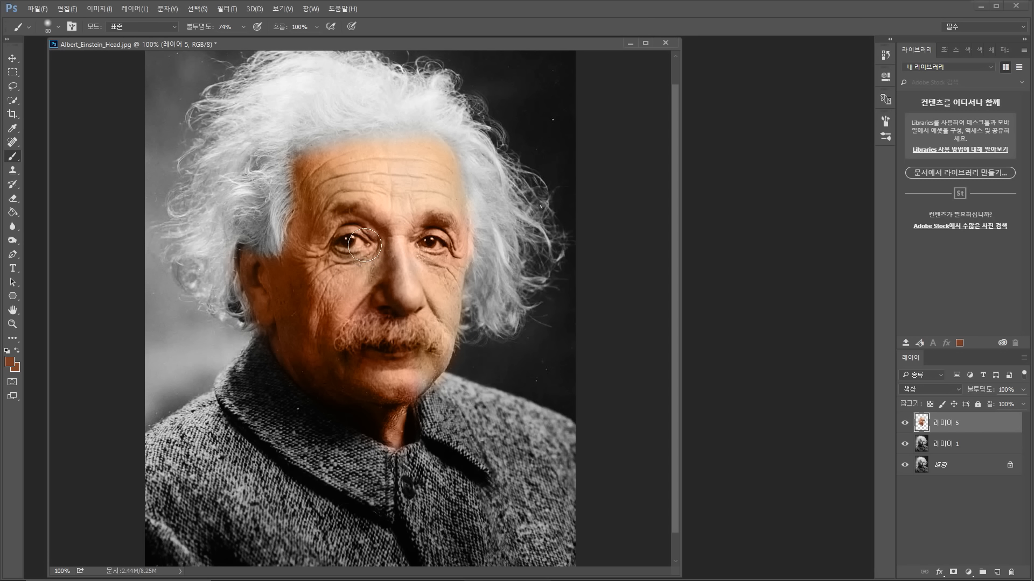
pyautogui.keyDown('alt'); pyautogui.click(421, 177); pyautogui.keyUp('alt')
pyautogui.keyDown('alt'); pyautogui.click(443, 271); pyautogui.keyUp('alt')
pyautogui.moveTo(344, 272)
pyautogui.mouseDown()
pyautogui.moveTo(336, 280)
pyautogui.moveTo(362, 270)
pyautogui.moveTo(352, 287)
pyautogui.mouseUp()
pyautogui.moveTo(424, 294)
pyautogui.mouseDown()
pyautogui.moveTo(402, 289)
pyautogui.moveTo(413, 299)
pyautogui.mouseUp()
pyautogui.keyDown('alt'); pyautogui.click(444, 300); pyautogui.keyUp('alt')
pyautogui.keyDown('alt'); pyautogui.click(436, 191); pyautogui.keyUp('alt')
pyautogui.keyDown('alt'); pyautogui.click(340, 183); pyautogui.keyUp('alt')
pyautogui.keyDown('alt'); pyautogui.click(329, 180); pyautogui.keyUp('alt')
# Step: Create a new layer above 레이어 5, and make the black-and-white photo copy 레이어 1 the active layer
pyautogui.scroll(-3, 398, 311)
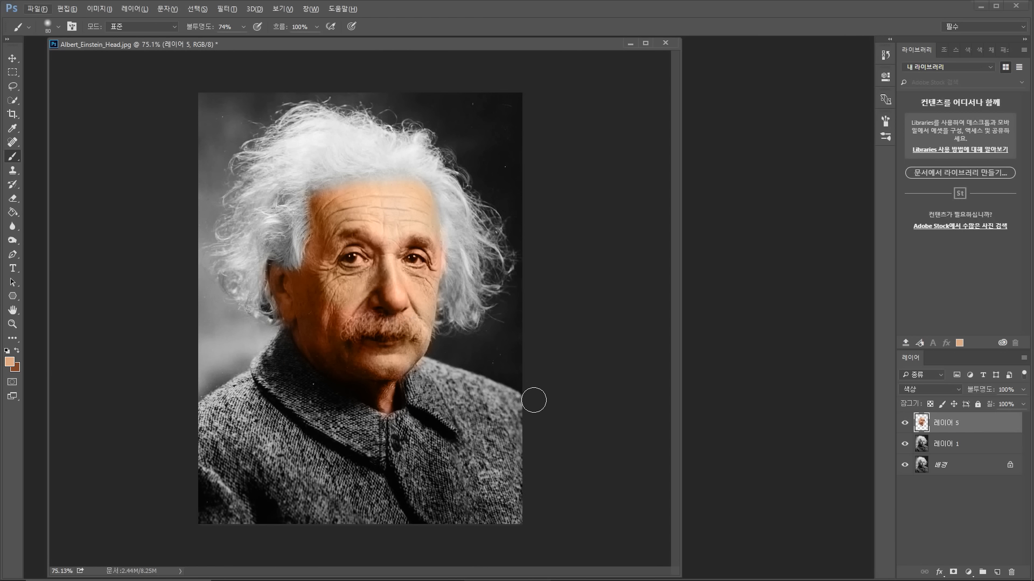
pyautogui.click(998, 572)
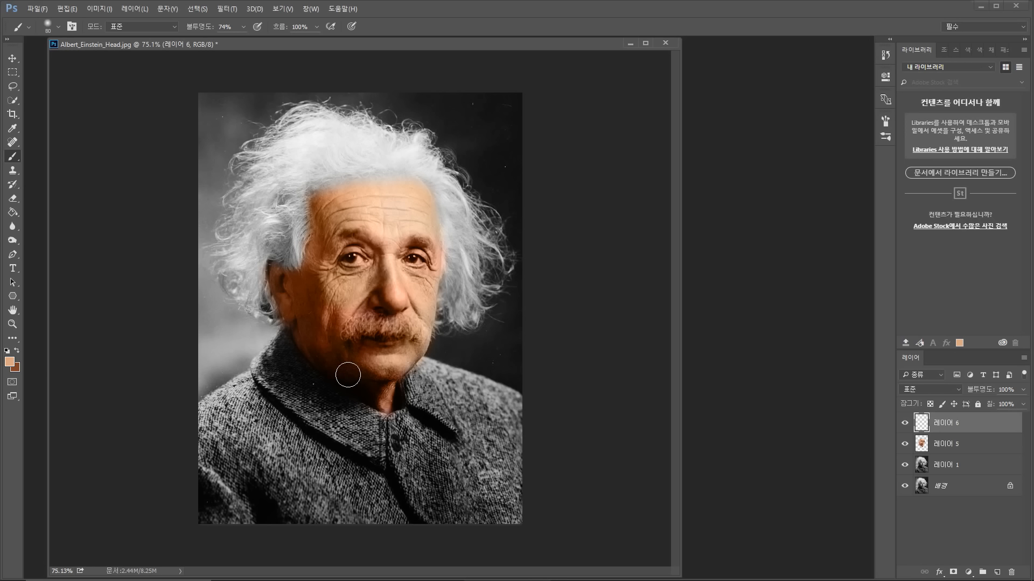
pyautogui.click(946, 466)
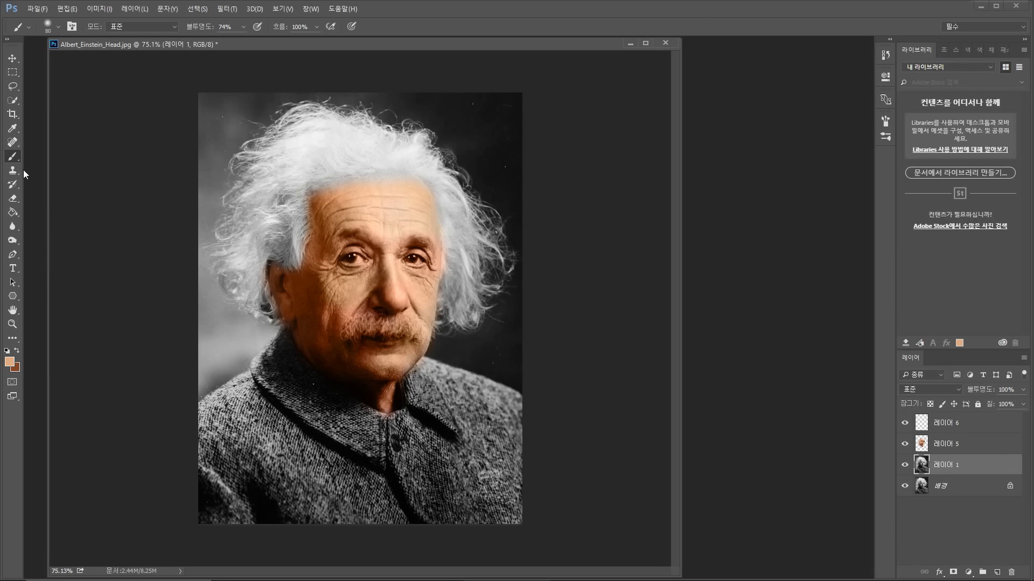
# Step: Select the whole coat with Quick Selection and correct the selection edge along the collar and neck with the 25 px brush
pyautogui.click(14, 100)
pyautogui.moveTo(215, 431)
pyautogui.mouseDown()
pyautogui.moveTo(285, 380)
pyautogui.moveTo(350, 447)
pyautogui.moveTo(420, 474)
pyautogui.moveTo(441, 404)
pyautogui.moveTo(492, 412)
pyautogui.moveTo(485, 492)
pyautogui.moveTo(192, 504)
pyautogui.moveTo(256, 468)
pyautogui.mouseUp()
pyautogui.moveTo(547, 342)
pyautogui.keyDown('alt'); pyautogui.mouseDown()
pyautogui.moveTo(473, 337)
pyautogui.moveTo(520, 270)
pyautogui.moveTo(401, 315)
pyautogui.moveTo(360, 359)
pyautogui.moveTo(323, 295)
pyautogui.mouseUp(); pyautogui.keyUp('alt')
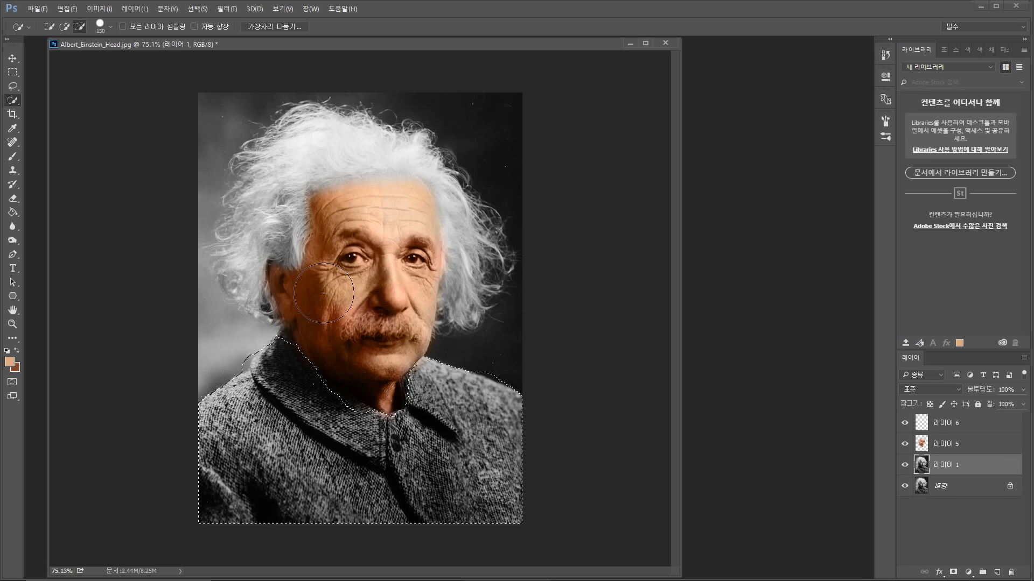
pyautogui.press('[')
pyautogui.press('[')
pyautogui.press('[')
pyautogui.press('[')
pyautogui.press('[')
pyautogui.press('[')
pyautogui.press('[')
pyautogui.press('[')
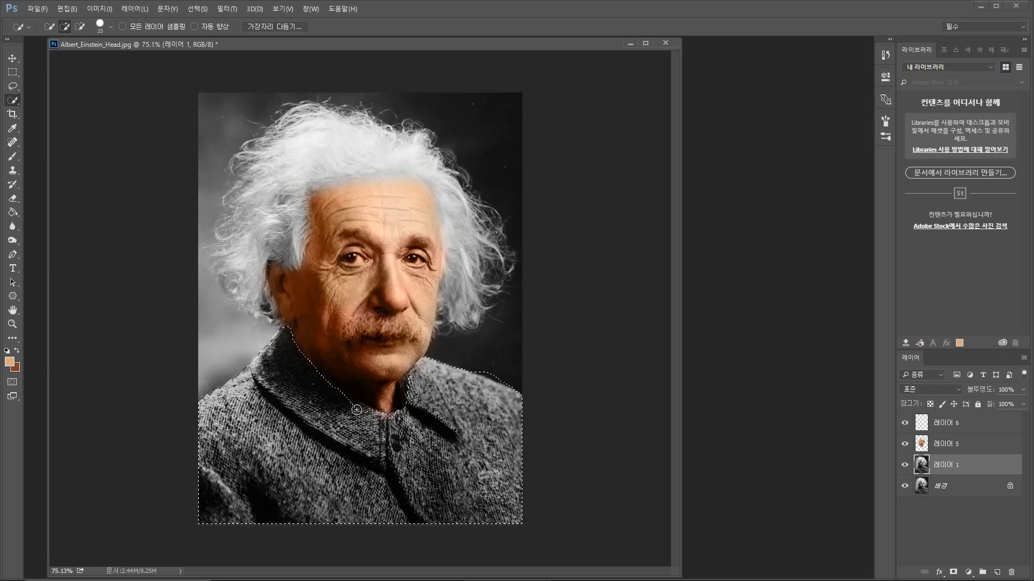
pyautogui.press('alt')
pyautogui.press('alt')
# Step: Mask 레이어 1 with the coat selection and refine the mask edge along the collar and both shoulders with the size 35 brush
pyautogui.click(953, 572)
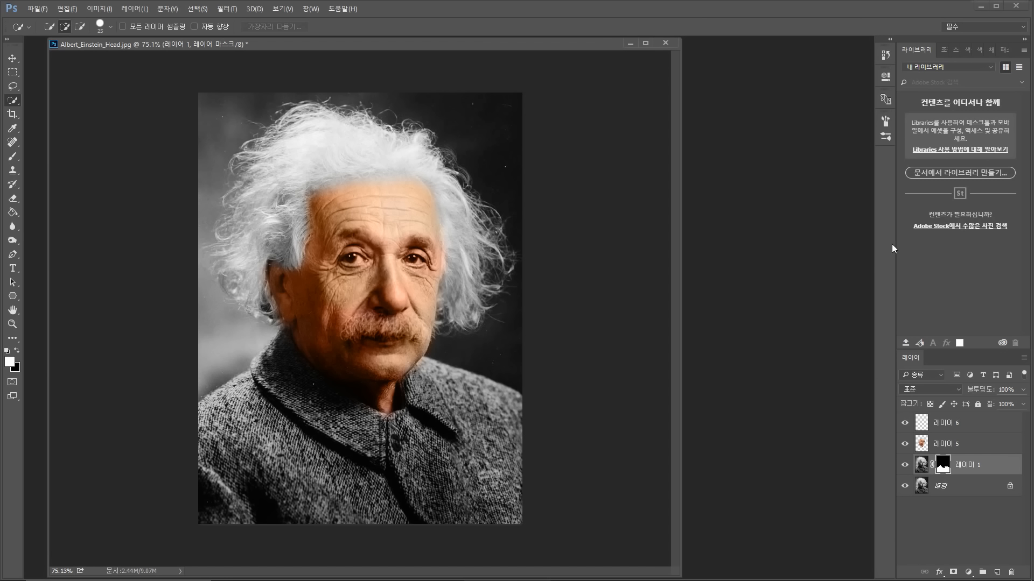
pyautogui.doubleClick(942, 463)
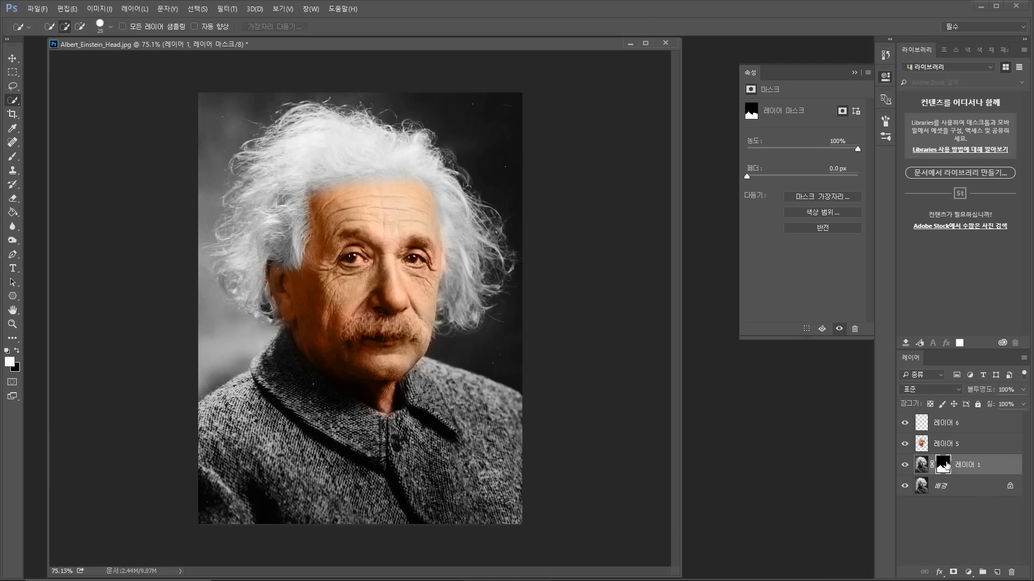
pyautogui.click(838, 195)
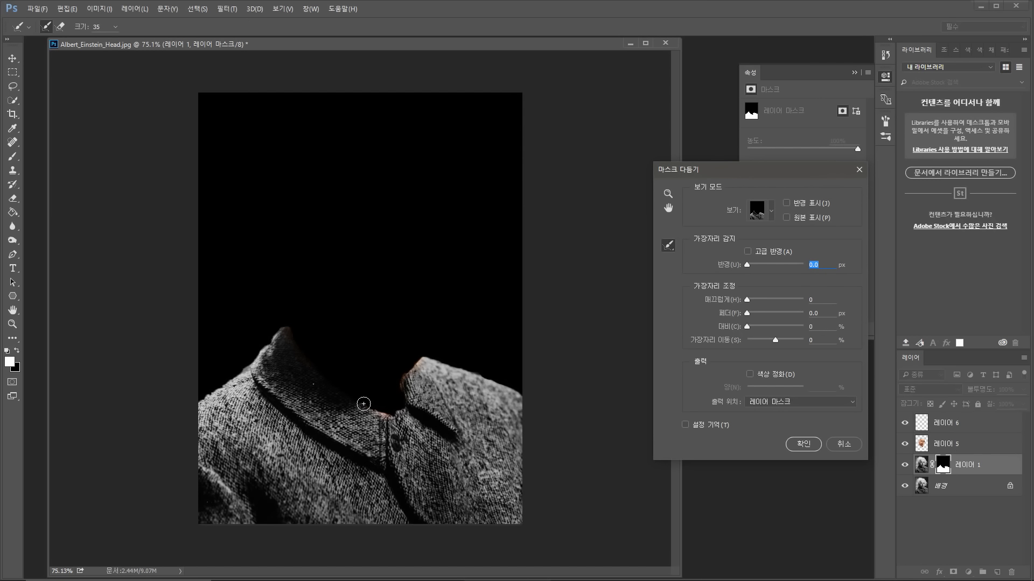
pyautogui.moveTo(387, 417)
pyautogui.mouseDown()
pyautogui.moveTo(352, 402)
pyautogui.moveTo(283, 323)
pyautogui.moveTo(281, 358)
pyautogui.moveTo(281, 324)
pyautogui.moveTo(243, 368)
pyautogui.moveTo(195, 400)
pyautogui.mouseUp()
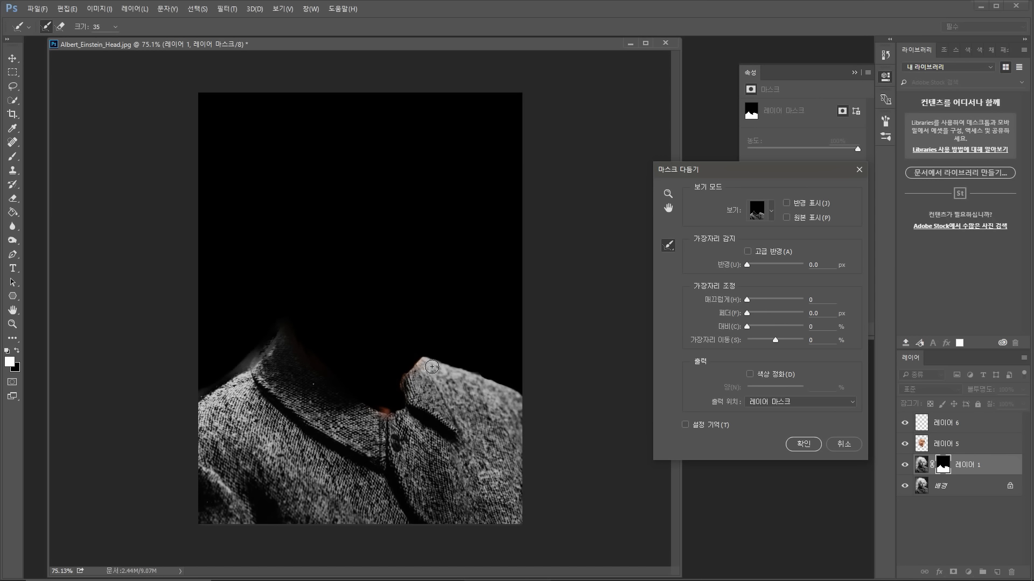
pyautogui.moveTo(423, 355); pyautogui.dragTo(538, 399)
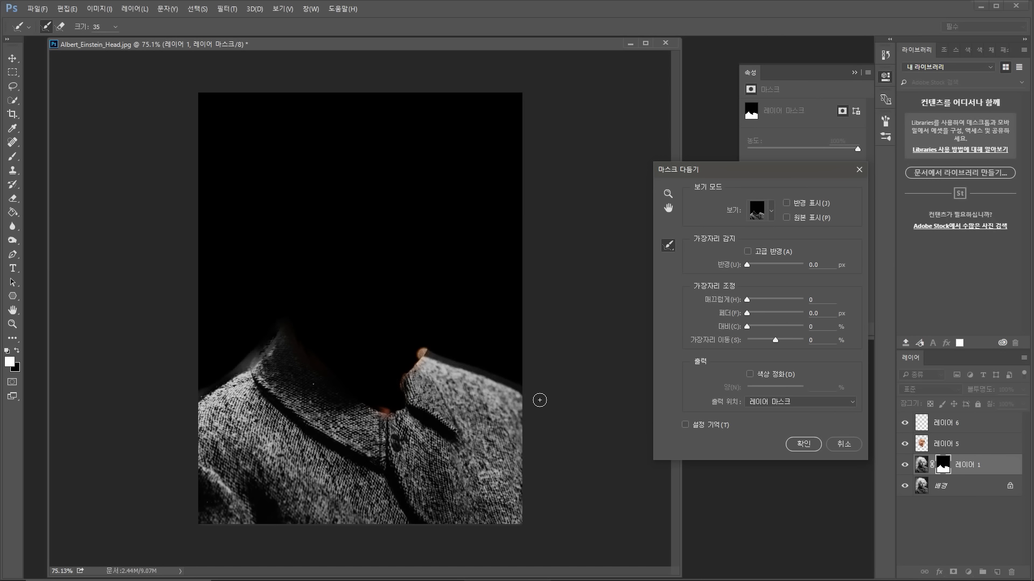
pyautogui.moveTo(419, 358); pyautogui.dragTo(406, 373)
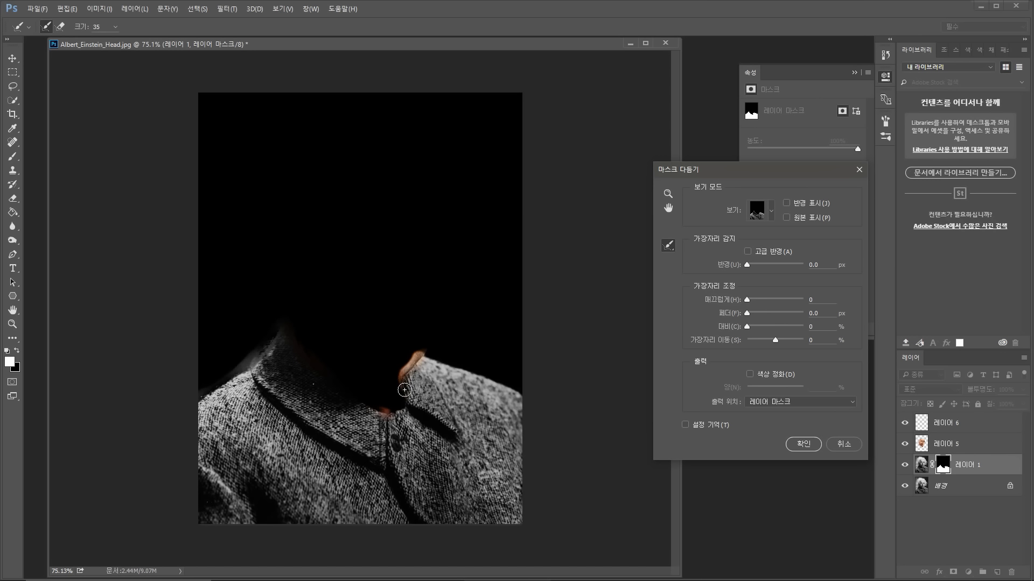
pyautogui.moveTo(434, 344); pyautogui.dragTo(407, 376)
# Step: Remove the leftover skin from the mask edge around the neckline and inner collar with the size 15 refine brush
pyautogui.scroll(7, 397, 358)
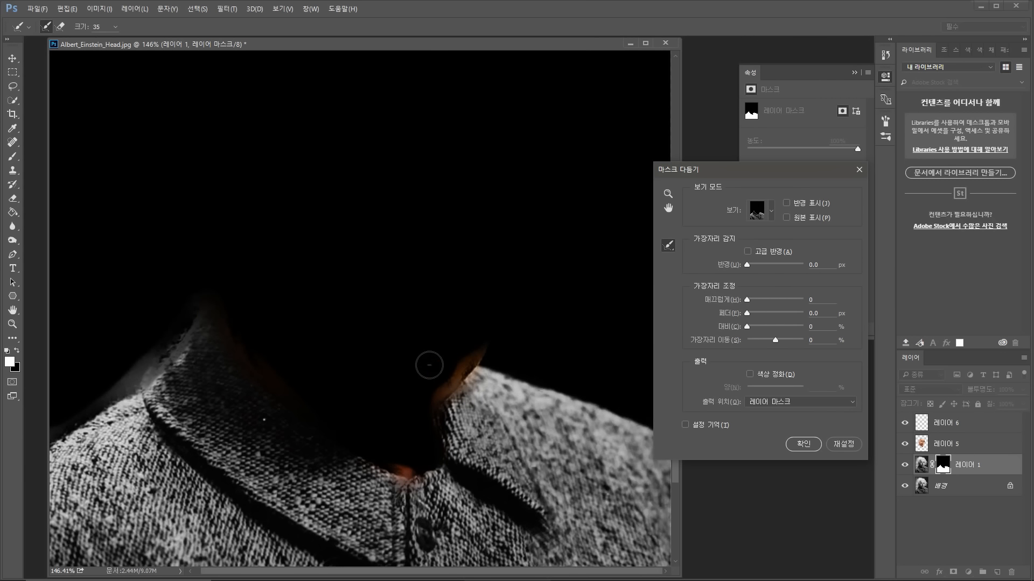
pyautogui.press('[')
pyautogui.press('[')
pyautogui.moveTo(477, 340)
pyautogui.mouseDown()
pyautogui.moveTo(432, 401)
pyautogui.moveTo(455, 375)
pyautogui.mouseUp()
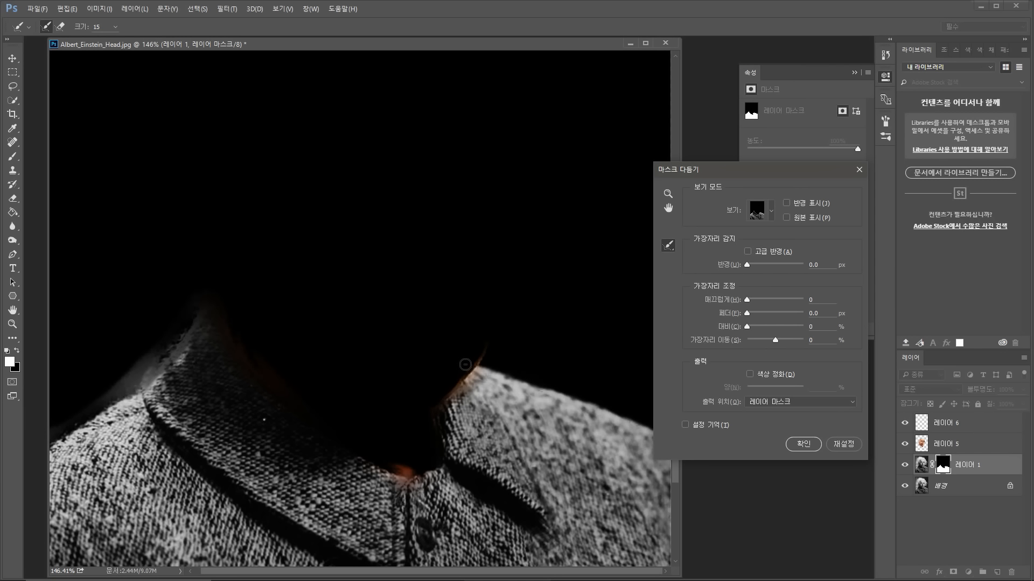
pyautogui.moveTo(442, 397)
pyautogui.mouseDown()
pyautogui.moveTo(432, 453)
pyautogui.moveTo(400, 466)
pyautogui.mouseUp()
pyautogui.moveTo(277, 389); pyautogui.dragTo(219, 314)
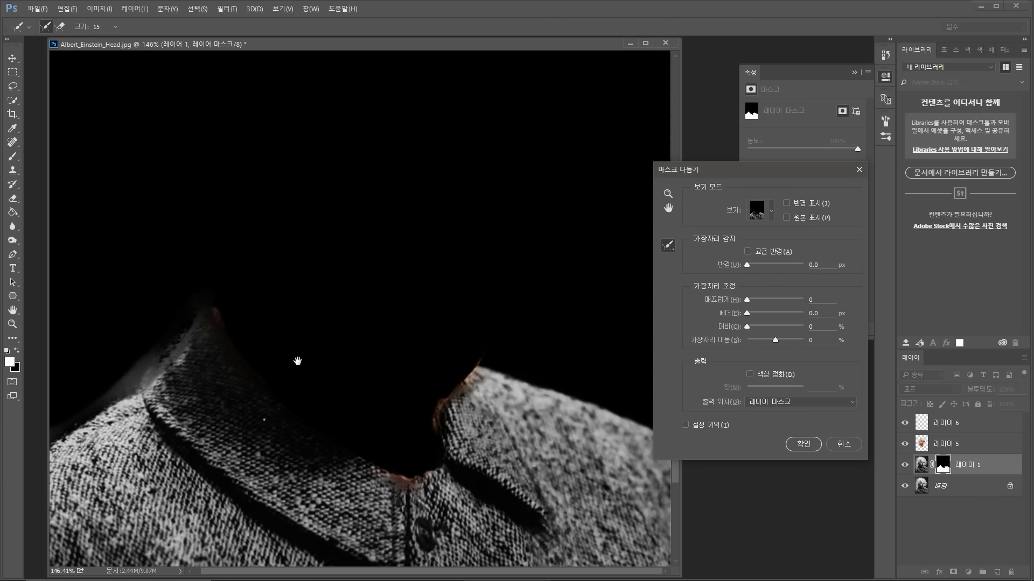
pyautogui.moveTo(297, 360); pyautogui.dragTo(307, 335)
pyautogui.press('alt')
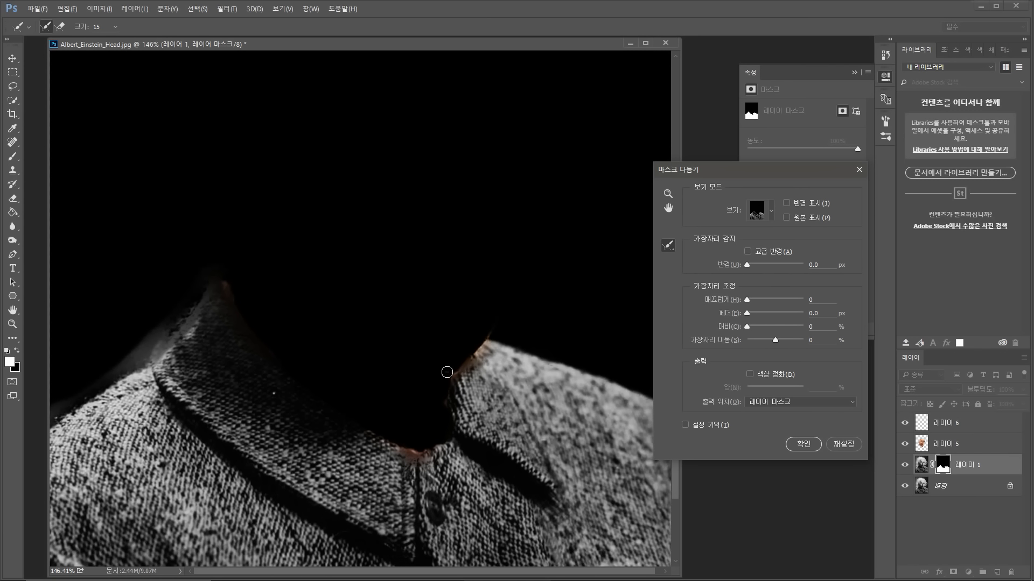
pyautogui.moveTo(303, 321); pyautogui.dragTo(441, 317)
# Step: Restore a clean mask edge along the outer collar and the shoulder beside it, and apply the refined mask
pyautogui.press('alt')
pyautogui.moveTo(172, 312)
pyautogui.mouseDown()
pyautogui.moveTo(148, 352)
pyautogui.moveTo(185, 309)
pyautogui.mouseUp()
pyautogui.moveTo(141, 356)
pyautogui.mouseDown()
pyautogui.moveTo(107, 375)
pyautogui.moveTo(157, 323)
pyautogui.mouseUp()
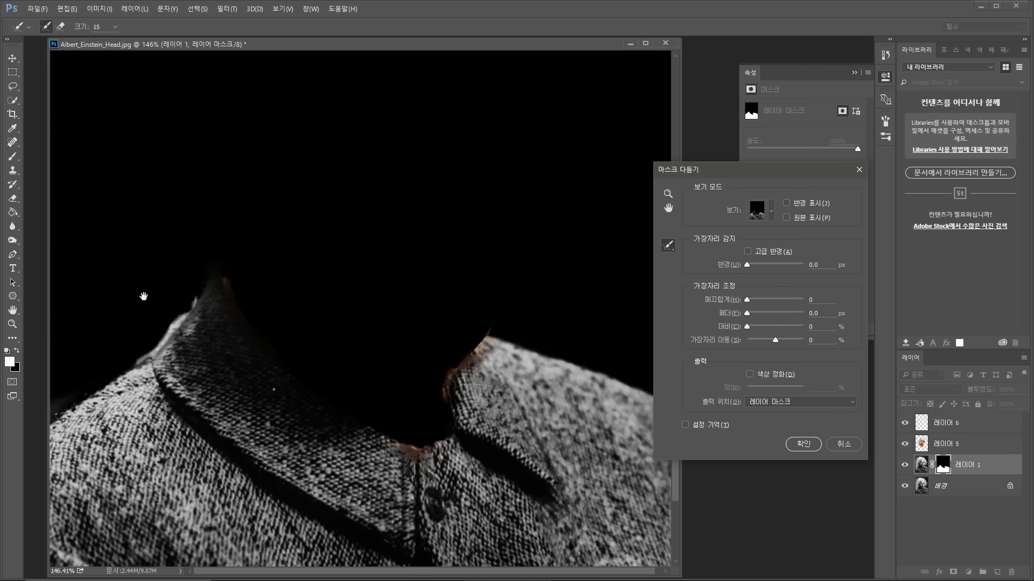
pyautogui.scroll(-3, 242, 203)
pyautogui.press('alt')
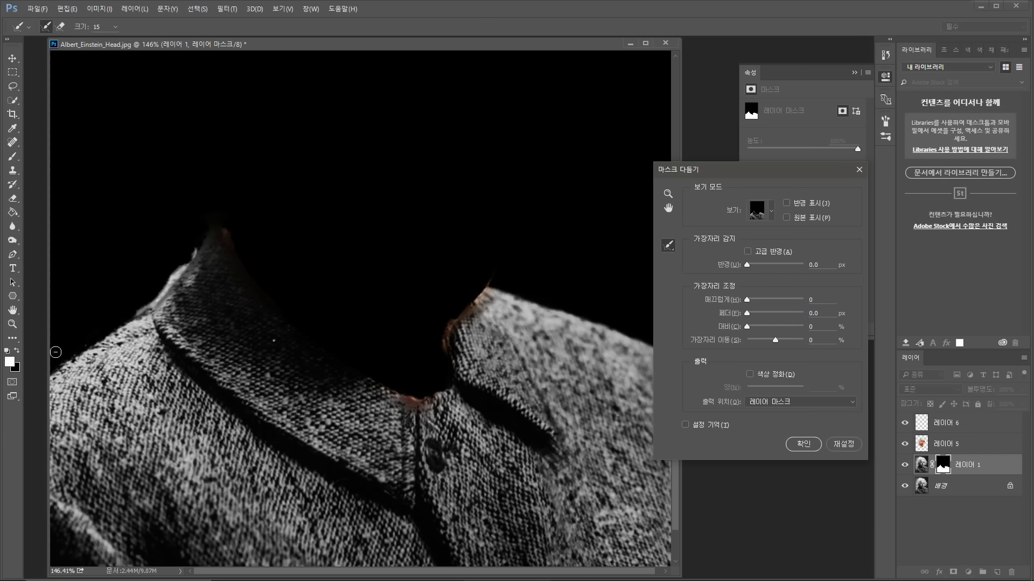
pyautogui.moveTo(156, 296); pyautogui.dragTo(198, 233)
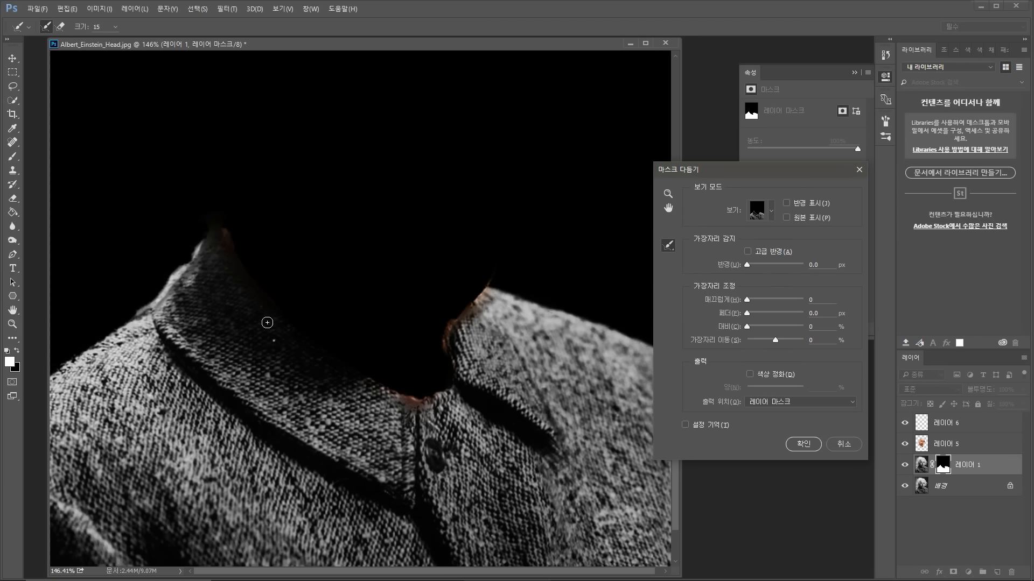
pyautogui.click(795, 443)
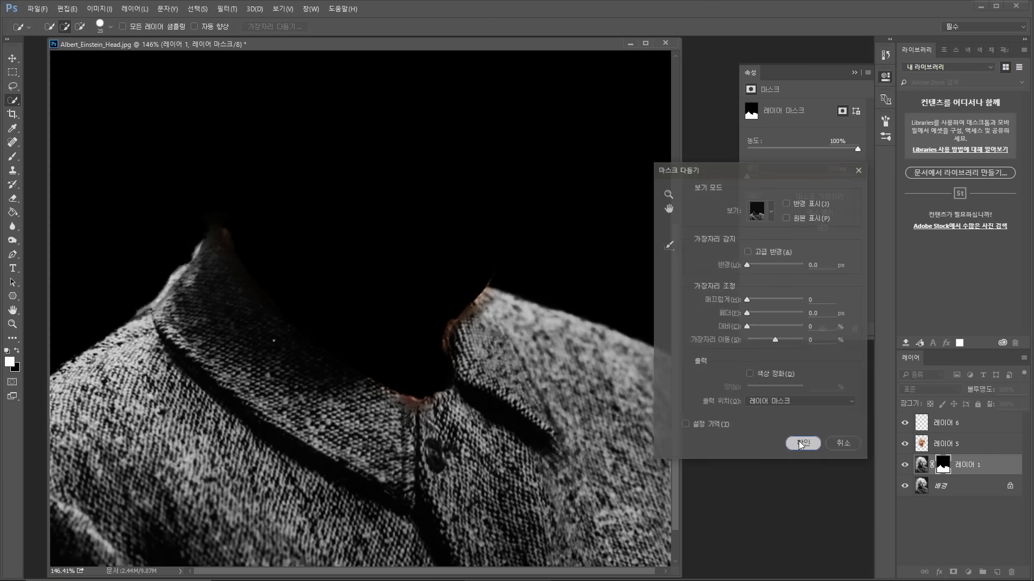
# Step: Move the coat mask from 레이어 1 to the empty 레이어 6
pyautogui.hotkey('ctrl', '1')
pyautogui.scroll(-3, 502, 359)
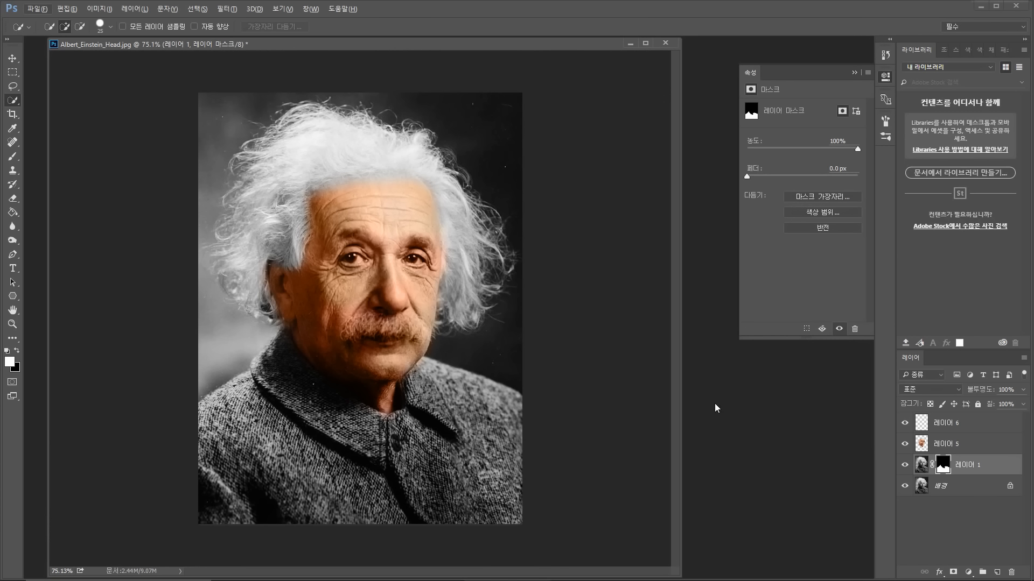
pyautogui.moveTo(946, 466); pyautogui.dragTo(947, 424)
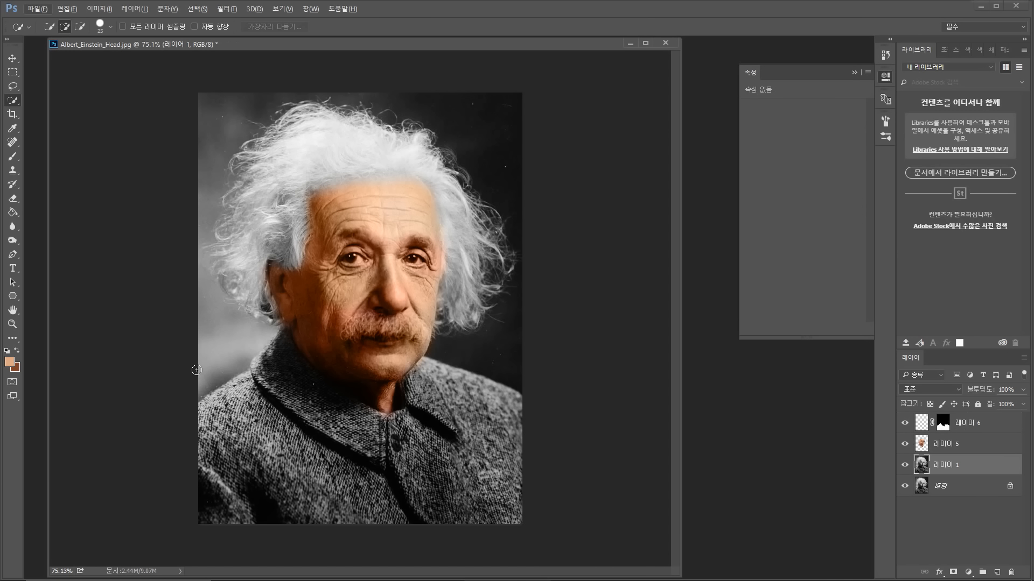
# Step: Set the foreground colour to a muted tan, about #c2a281, for the coat
pyautogui.click(9, 361)
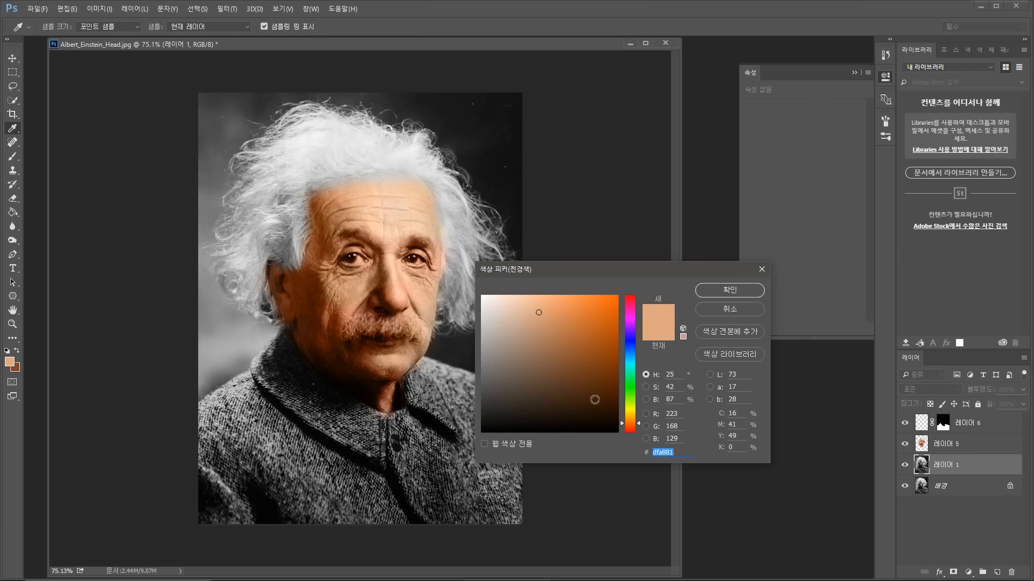
pyautogui.moveTo(637, 428)
pyautogui.mouseDown()
pyautogui.moveTo(637, 405)
pyautogui.moveTo(637, 419)
pyautogui.mouseUp()
pyautogui.click(531, 343)
pyautogui.moveTo(531, 343)
pyautogui.mouseDown()
pyautogui.moveTo(523, 325)
pyautogui.moveTo(537, 326)
pyautogui.mouseUp()
pyautogui.moveTo(622, 420); pyautogui.dragTo(623, 424)
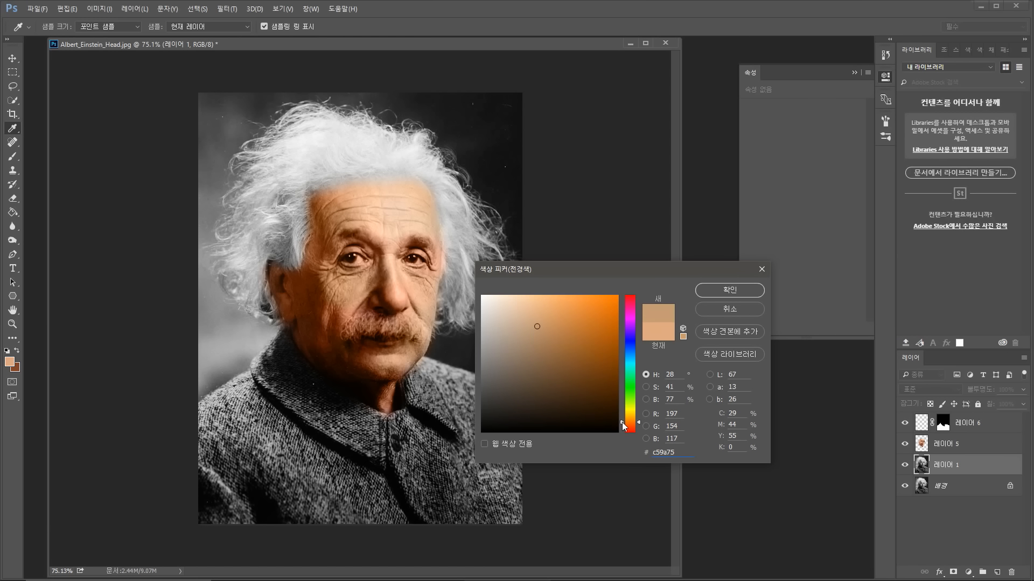
pyautogui.moveTo(517, 328)
pyautogui.mouseDown()
pyautogui.moveTo(529, 328)
pyautogui.moveTo(528, 341)
pyautogui.mouseUp()
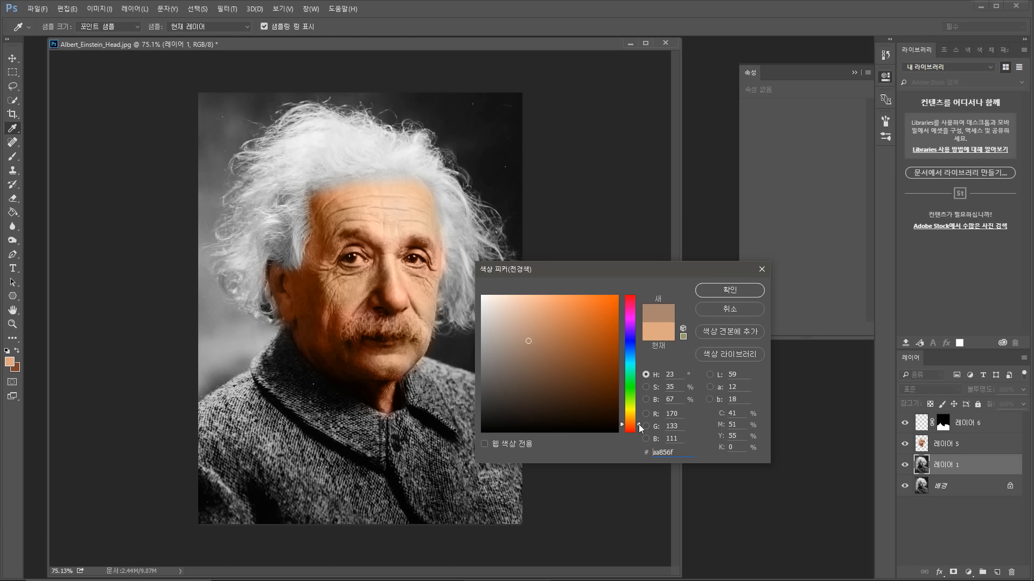
pyautogui.click(522, 328)
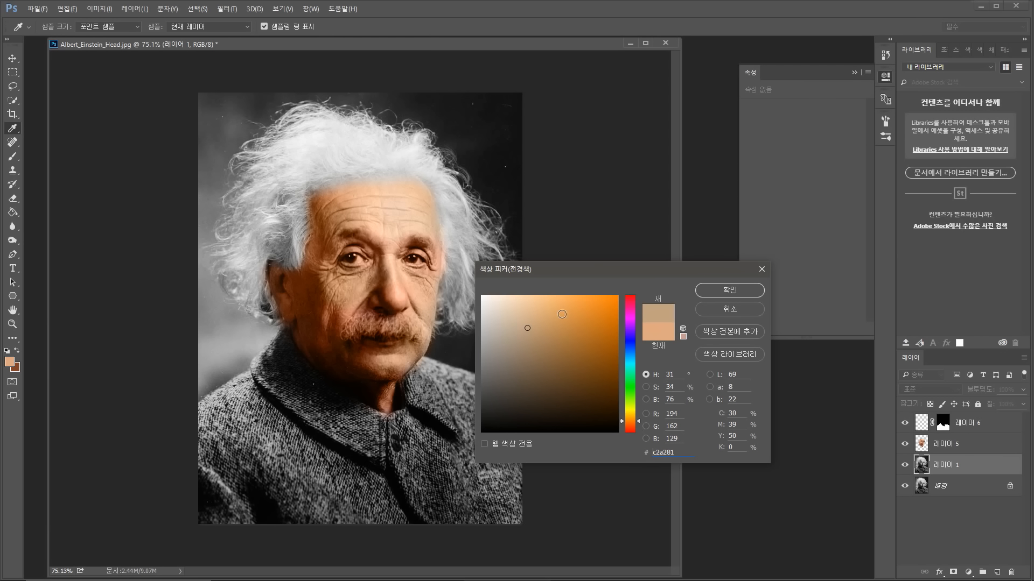
pyautogui.click(736, 298)
# Step: Paint the whole coat tan on the masked 레이어 6, enlarging the brush to 500 px for the large areas
pyautogui.press('w')
pyautogui.click(12, 156)
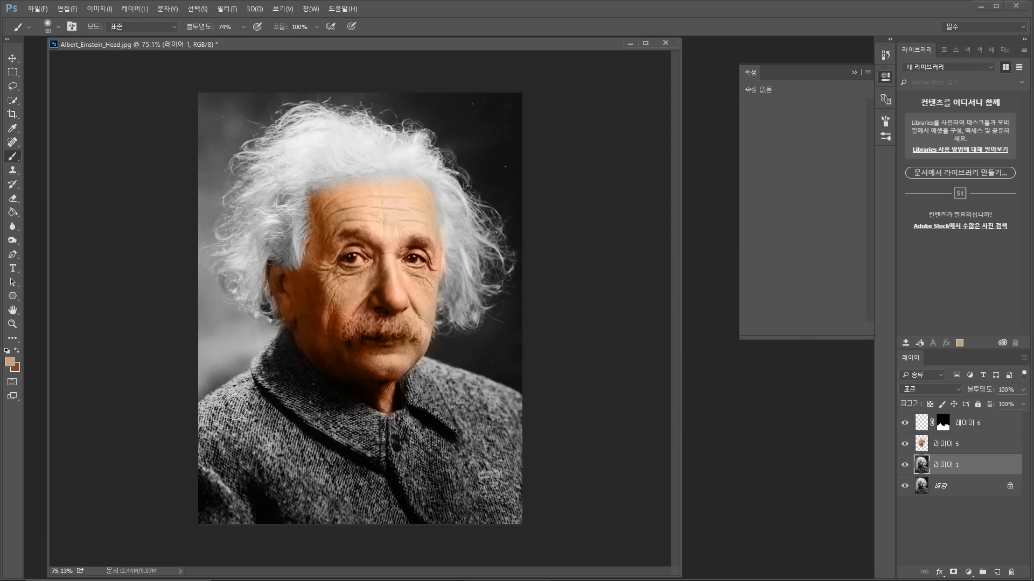
pyautogui.moveTo(293, 337)
pyautogui.mouseDown()
pyautogui.moveTo(218, 413)
pyautogui.moveTo(281, 333)
pyautogui.moveTo(218, 448)
pyautogui.moveTo(251, 431)
pyautogui.mouseUp()
pyautogui.hotkey('ctrl', 'z')
pyautogui.click(920, 424)
pyautogui.moveTo(277, 336)
pyautogui.mouseDown()
pyautogui.moveTo(247, 386)
pyautogui.moveTo(280, 339)
pyautogui.moveTo(266, 352)
pyautogui.moveTo(269, 391)
pyautogui.moveTo(289, 345)
pyautogui.moveTo(306, 406)
pyautogui.moveTo(330, 435)
pyautogui.moveTo(284, 354)
pyautogui.moveTo(382, 447)
pyautogui.moveTo(352, 413)
pyautogui.moveTo(440, 356)
pyautogui.moveTo(411, 360)
pyautogui.moveTo(489, 418)
pyautogui.moveTo(533, 404)
pyautogui.moveTo(481, 407)
pyautogui.moveTo(522, 426)
pyautogui.mouseUp()
pyautogui.press(']')
pyautogui.press(']')
pyautogui.press(']')
pyautogui.press(']')
pyautogui.press(']')
pyautogui.press(']')
pyautogui.press(']')
pyautogui.press(']')
pyautogui.press(']')
pyautogui.press(']')
pyautogui.press(']')
pyautogui.moveTo(485, 435)
pyautogui.mouseDown()
pyautogui.moveTo(510, 494)
pyautogui.moveTo(201, 421)
pyautogui.moveTo(378, 502)
pyautogui.mouseUp()
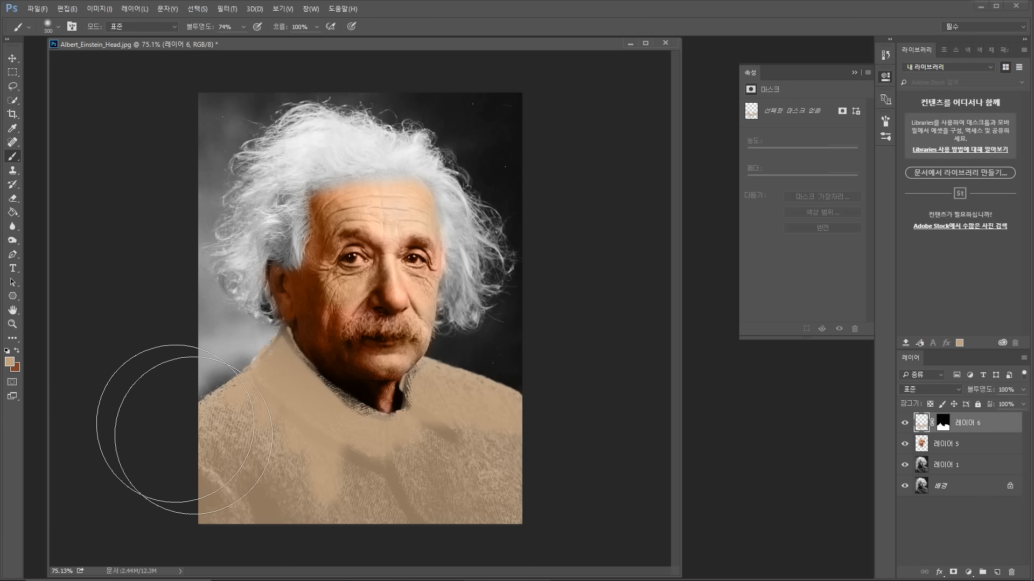
# Step: Set the blend mode of the coat colour layer 레이어 6 to 색상 (Color)
pyautogui.click(945, 388)
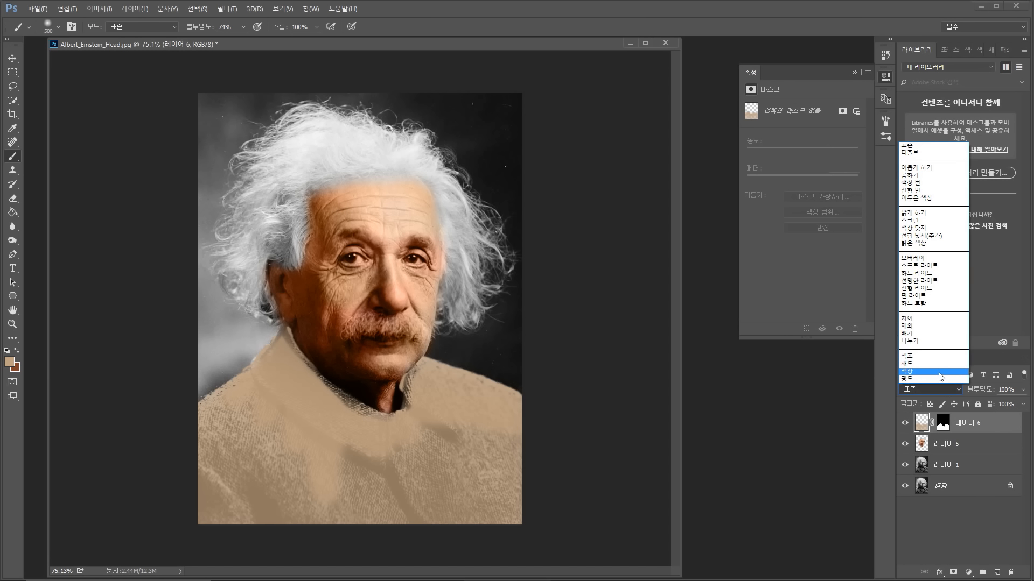
pyautogui.click(941, 371)
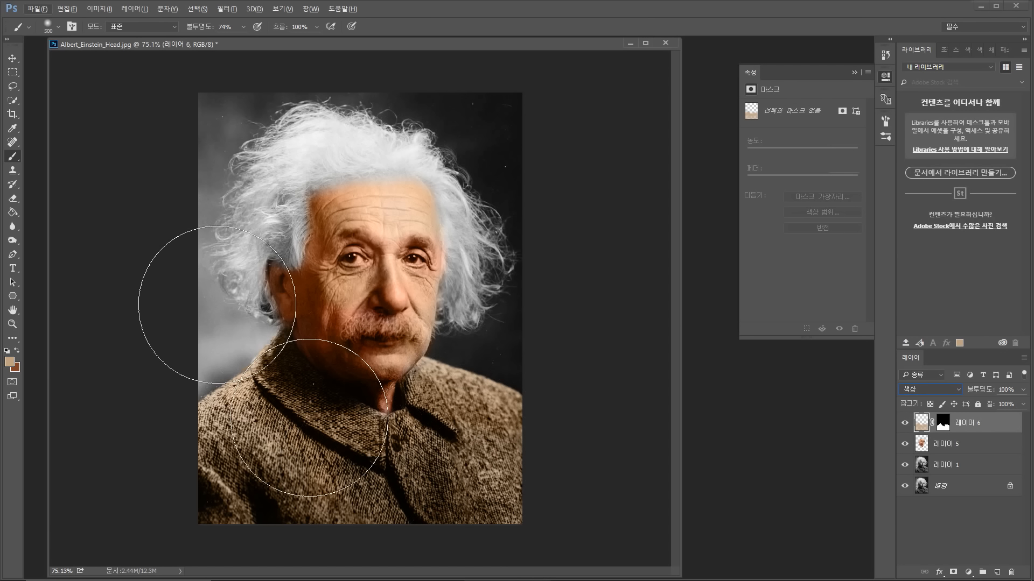
pyautogui.click(16, 105)
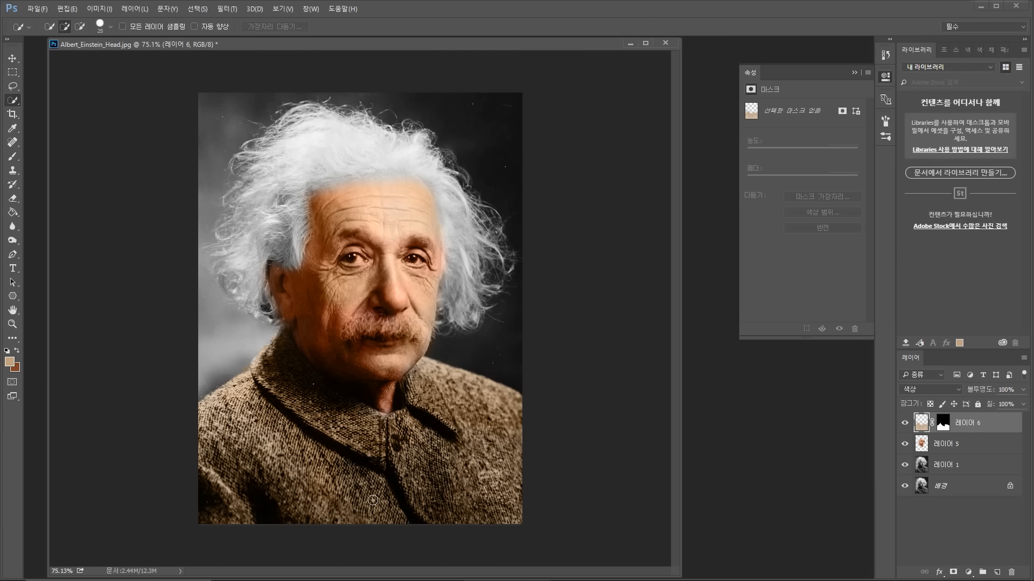
pyautogui.scroll(5, 344, 474)
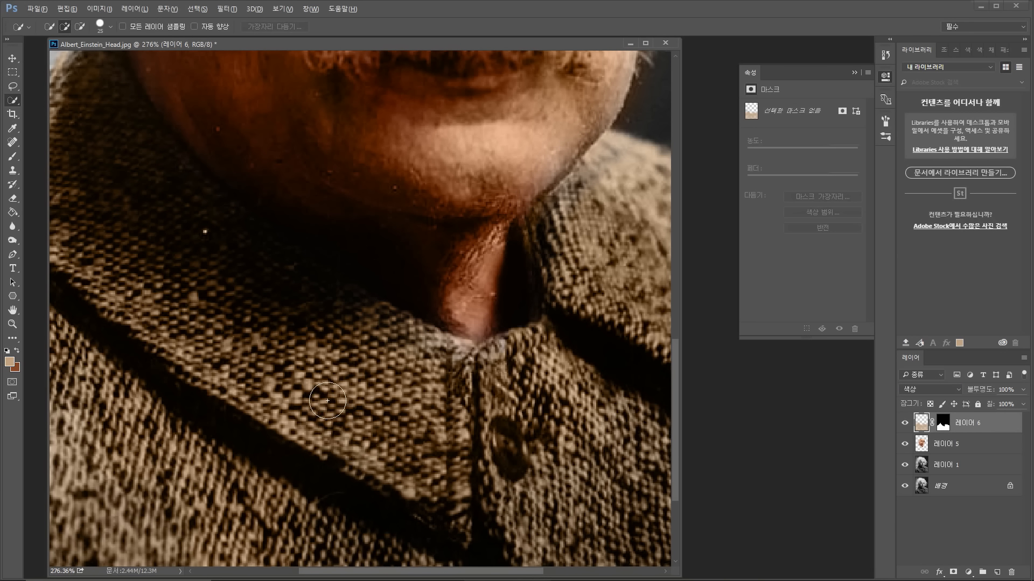
pyautogui.press('alt')
pyautogui.scroll(-5, 356, 401)
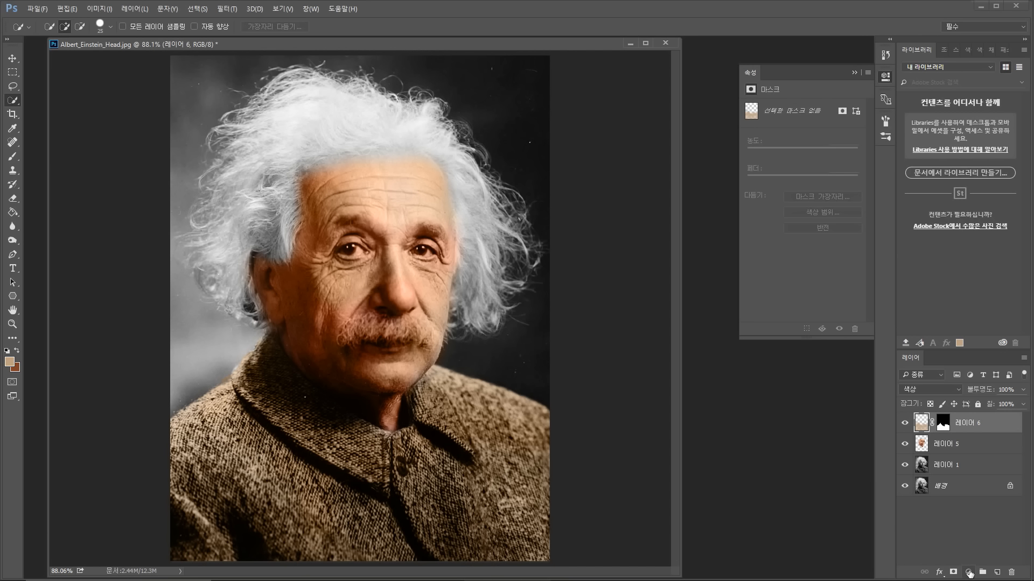
# Step: Add a 색상 균형 (Color Balance) adjustment layer clipped to 레이어 6
pyautogui.click(968, 572)
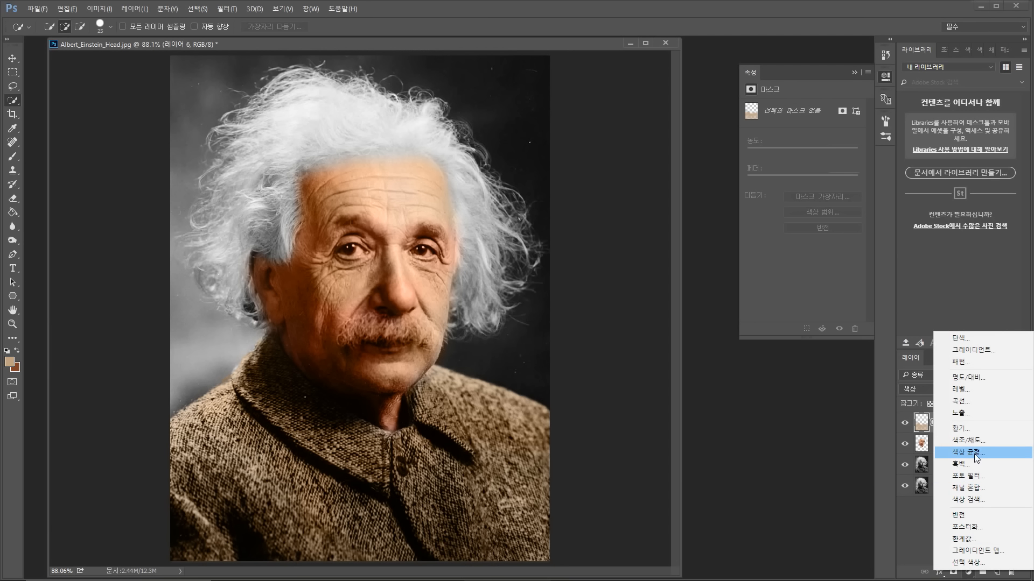
pyautogui.click(976, 454)
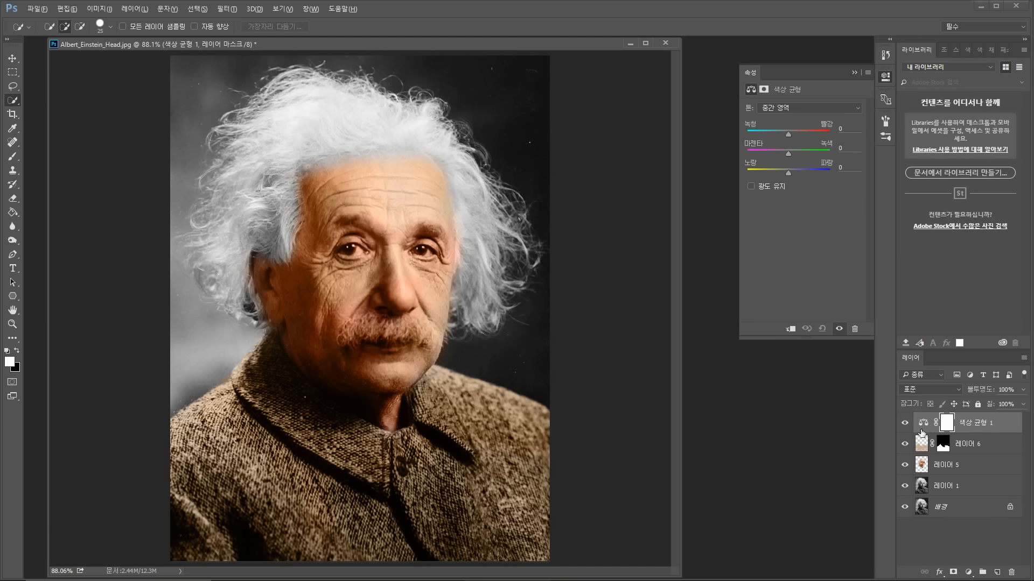
pyautogui.keyDown('alt'); pyautogui.click(921, 429); pyautogui.keyUp('alt')
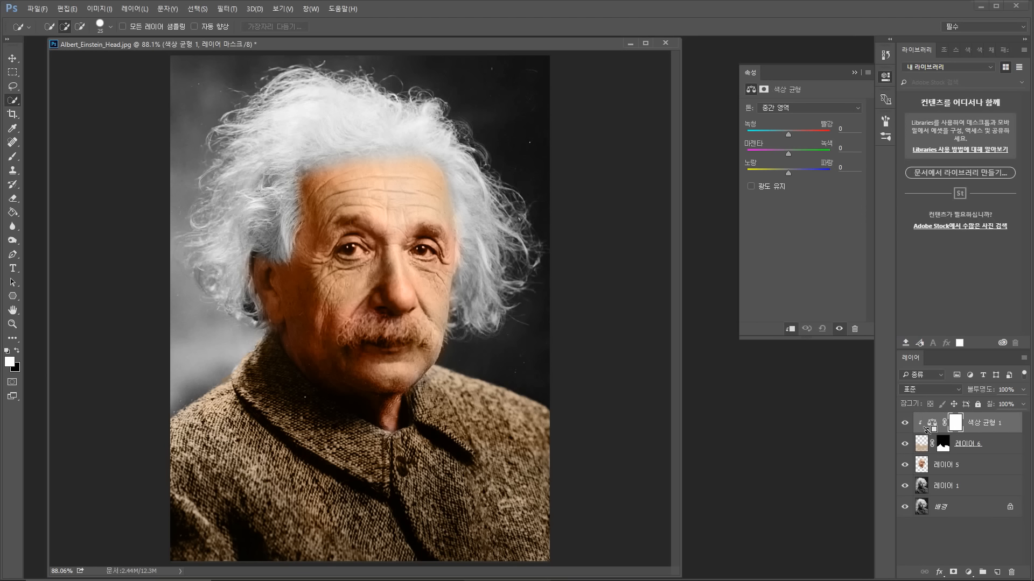
# Step: In the coat's Color Balance, set the 밝은 영역 (Highlights) to -29 for magenta–green and -47 for yellow–blue
pyautogui.click(802, 113)
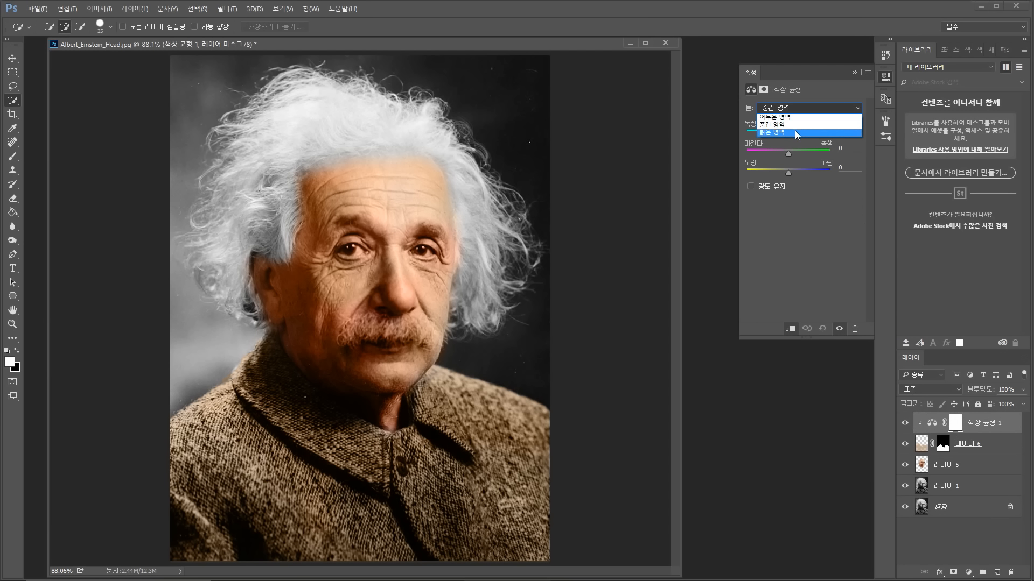
pyautogui.click(795, 132)
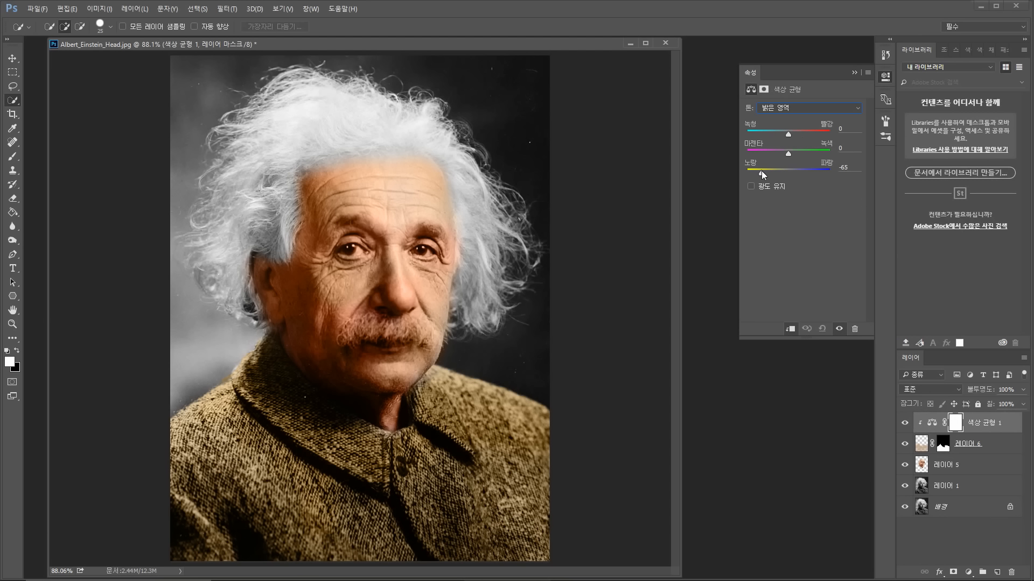
pyautogui.moveTo(765, 174); pyautogui.dragTo(769, 174)
pyautogui.moveTo(788, 151)
pyautogui.mouseDown()
pyautogui.moveTo(773, 148)
pyautogui.moveTo(802, 137)
pyautogui.moveTo(785, 135)
pyautogui.mouseUp()
# Step: Set the 어두운 영역 (Shadows) of the Color Balance to cyan–red -16, magenta–green +34 and yellow–blue +36
pyautogui.click(825, 110)
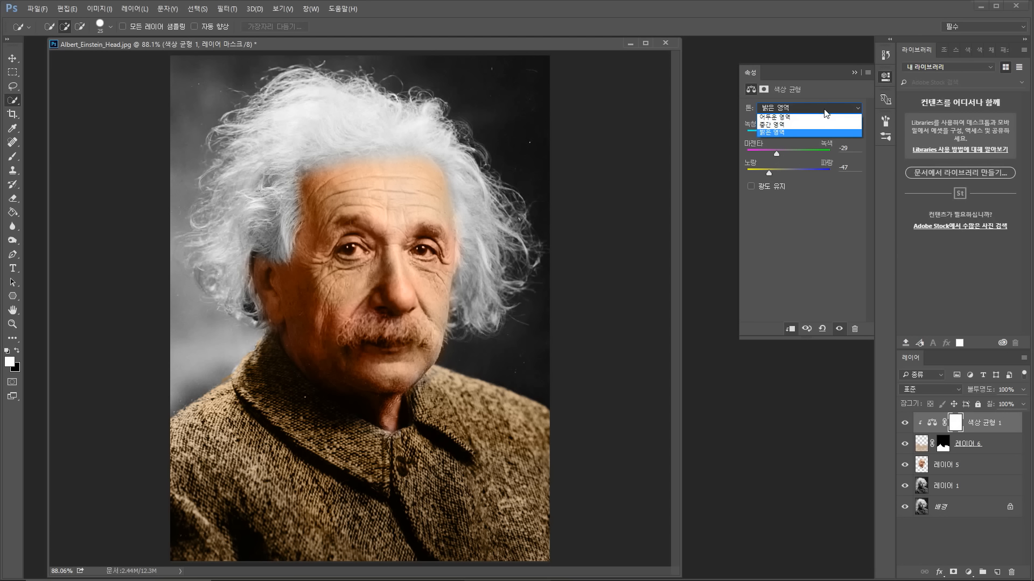
pyautogui.click(829, 120)
pyautogui.moveTo(790, 171); pyautogui.dragTo(788, 171)
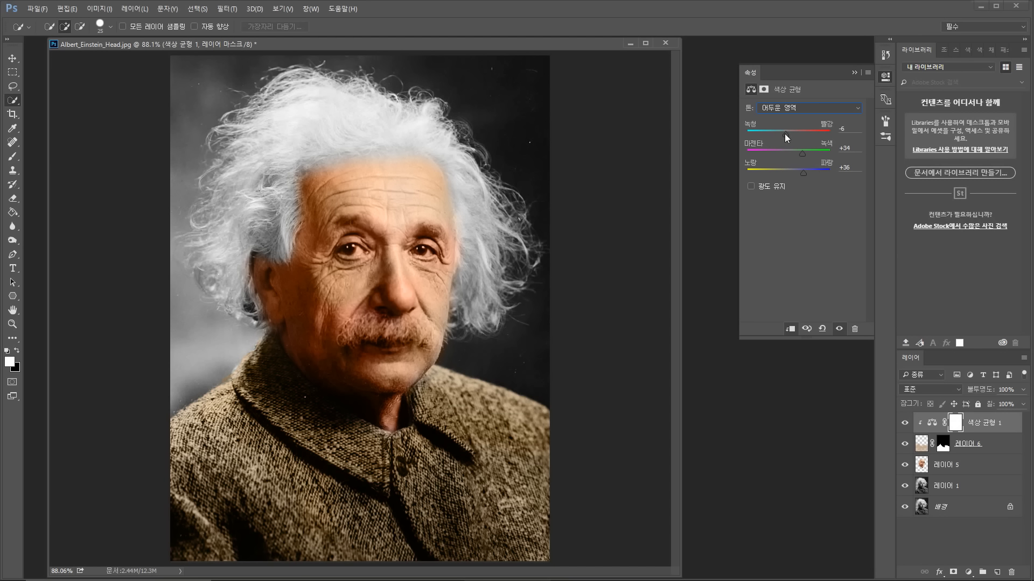
pyautogui.moveTo(776, 132); pyautogui.dragTo(782, 137)
# Step: Check the neckline on the coat colour layer 레이어 6 and copy its layer mask onto 레이어 1
pyautogui.click(996, 448)
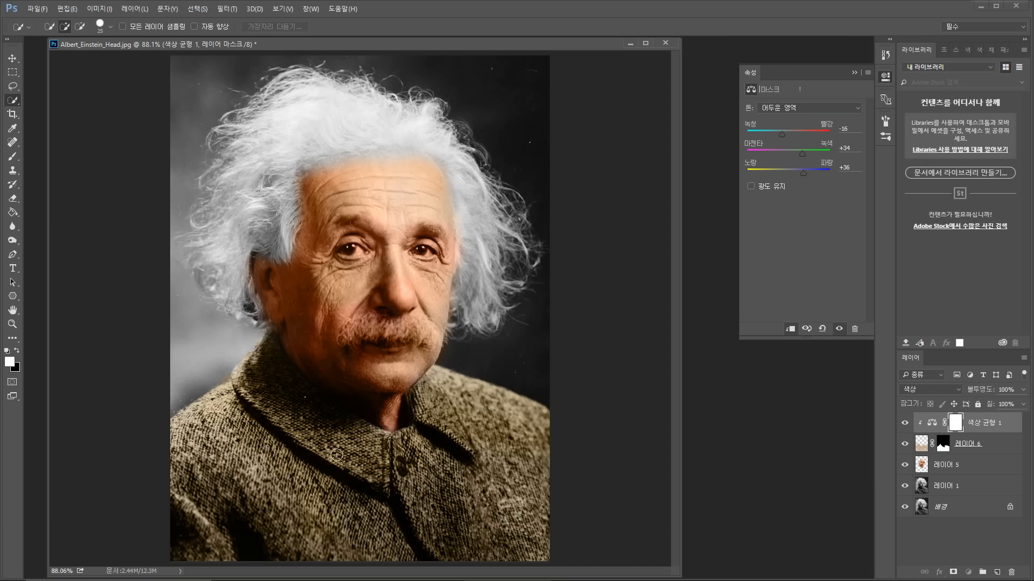
pyautogui.scroll(5, 400, 457)
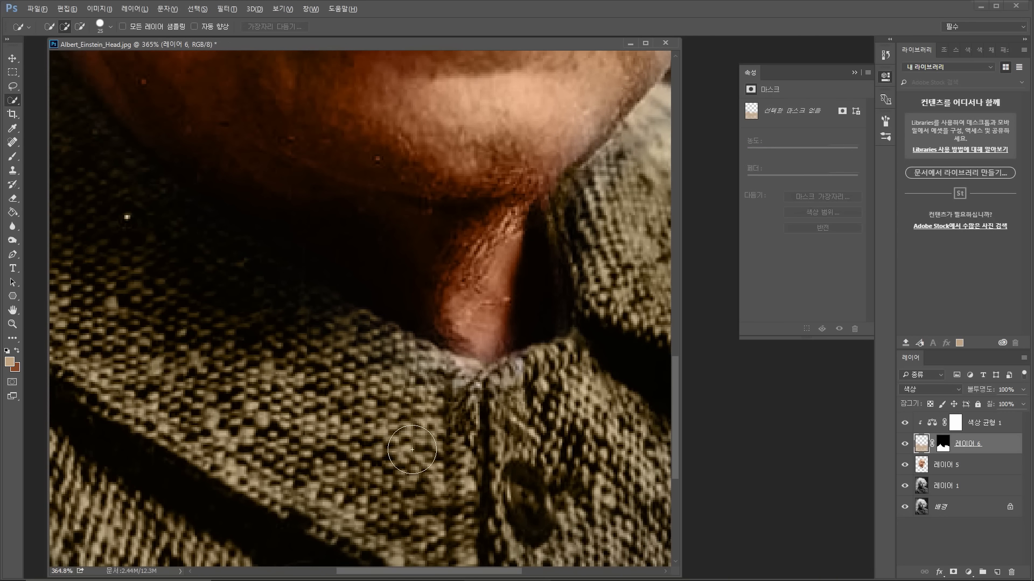
pyautogui.scroll(-5, 400, 457)
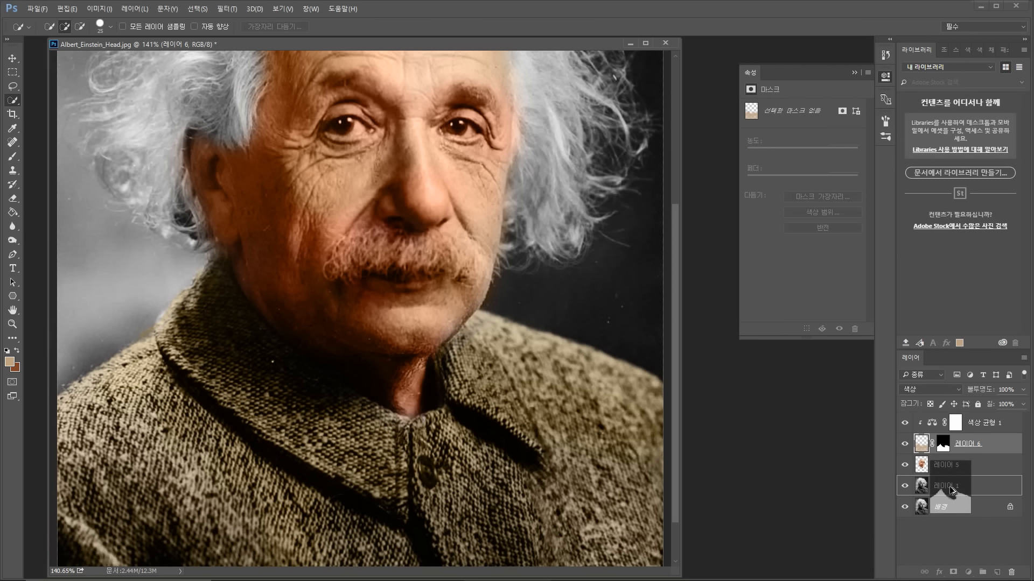
pyautogui.moveTo(951, 488); pyautogui.dragTo(958, 488)
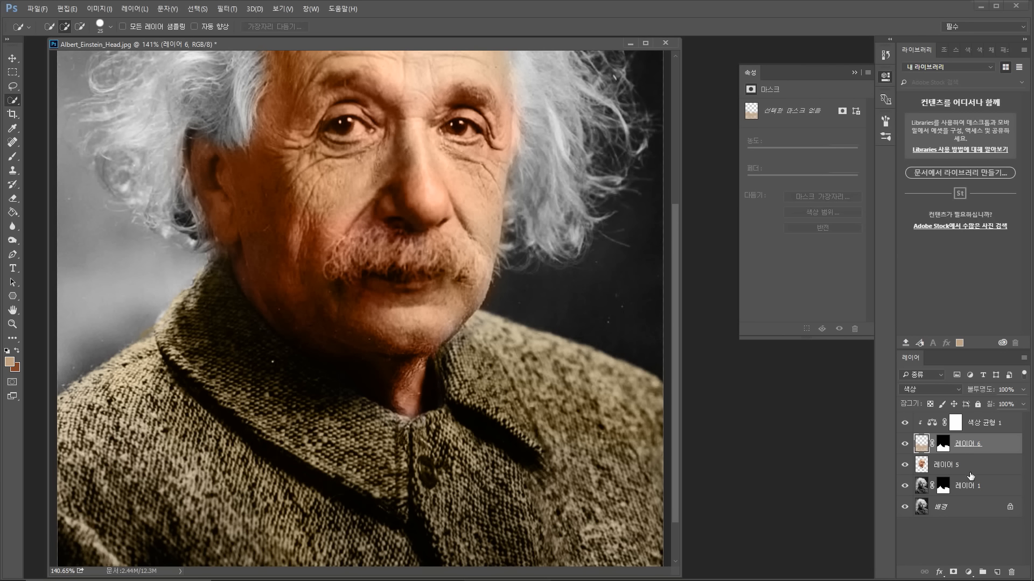
# Step: Move the 색상 균형 1 adjustment directly above 레이어 1, clip it to that layer and check the coat
pyautogui.moveTo(977, 423); pyautogui.dragTo(922, 468)
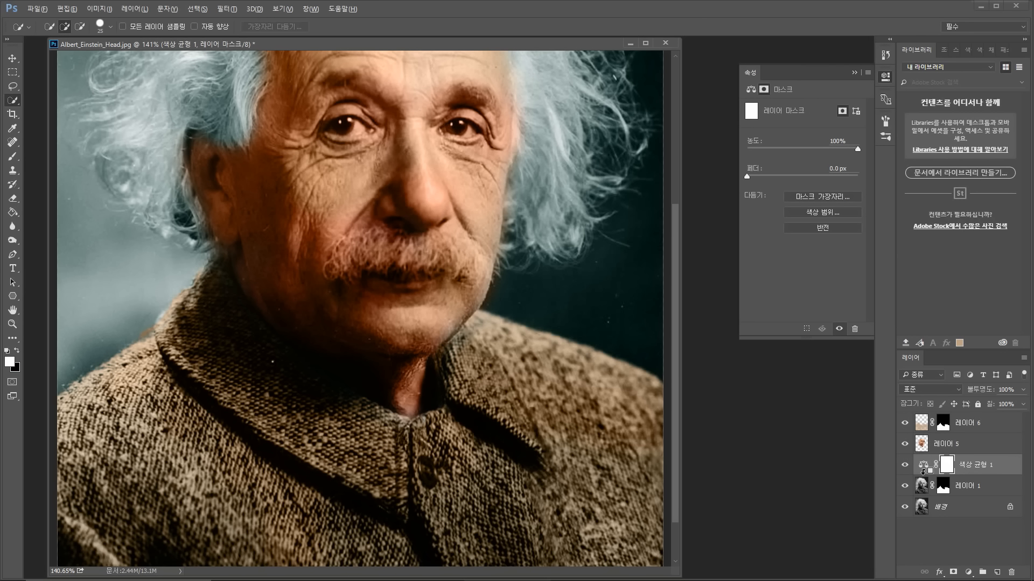
pyautogui.click(922, 467)
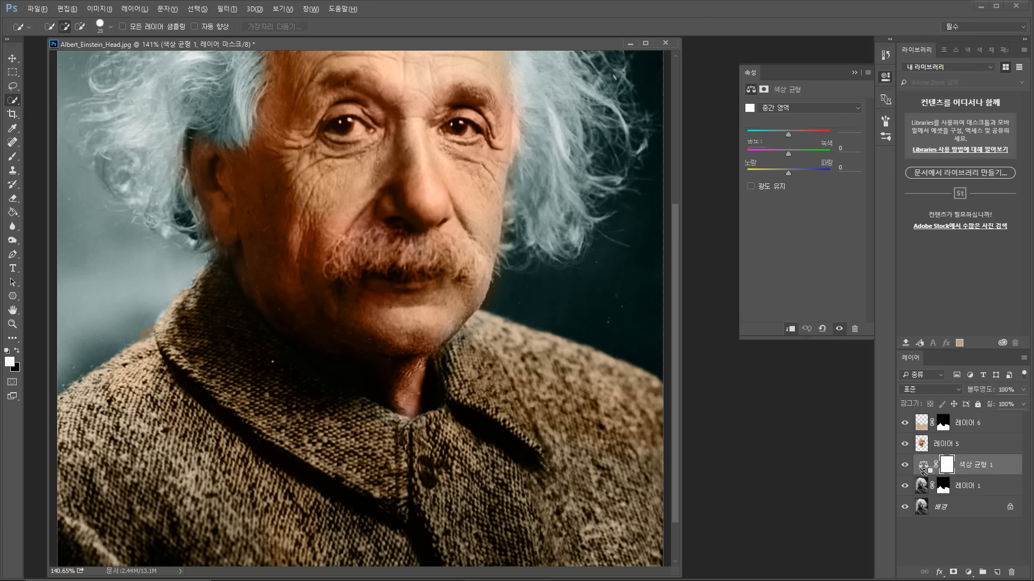
pyautogui.keyDown('alt'); pyautogui.click(925, 475); pyautogui.keyUp('alt')
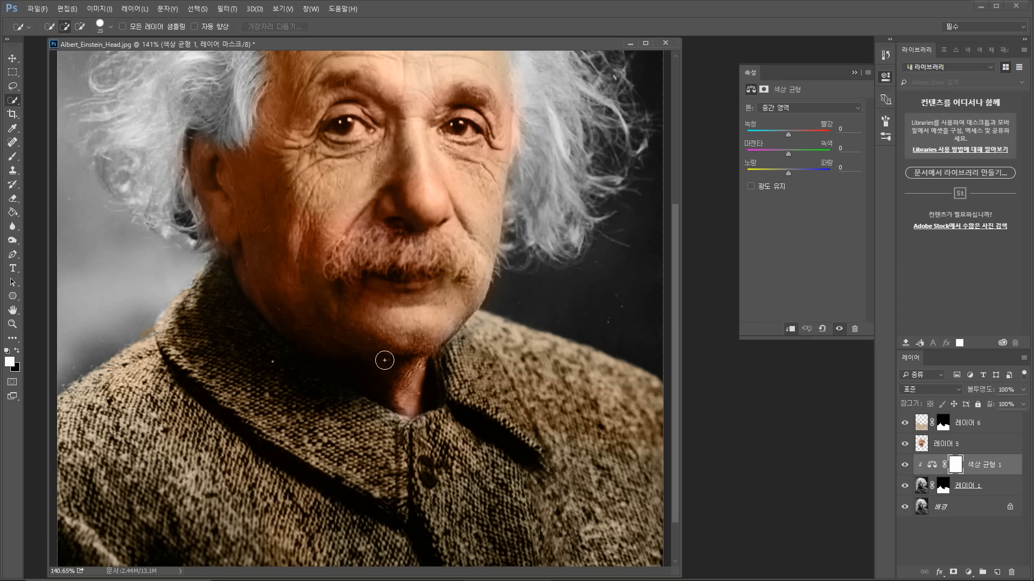
pyautogui.scroll(-3, 468, 475)
pyautogui.scroll(-1, 468, 475)
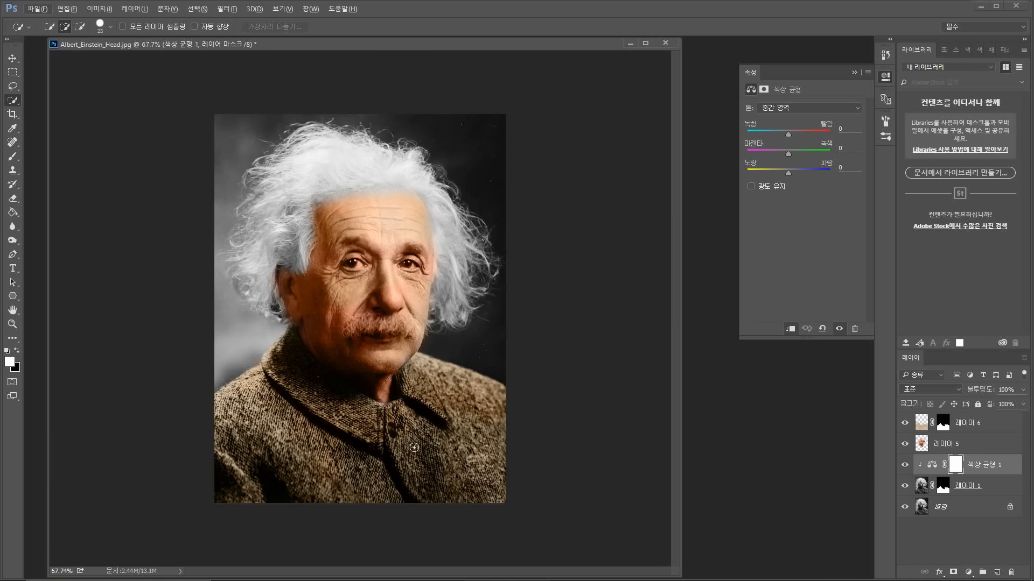
pyautogui.scroll(3, 405, 435)
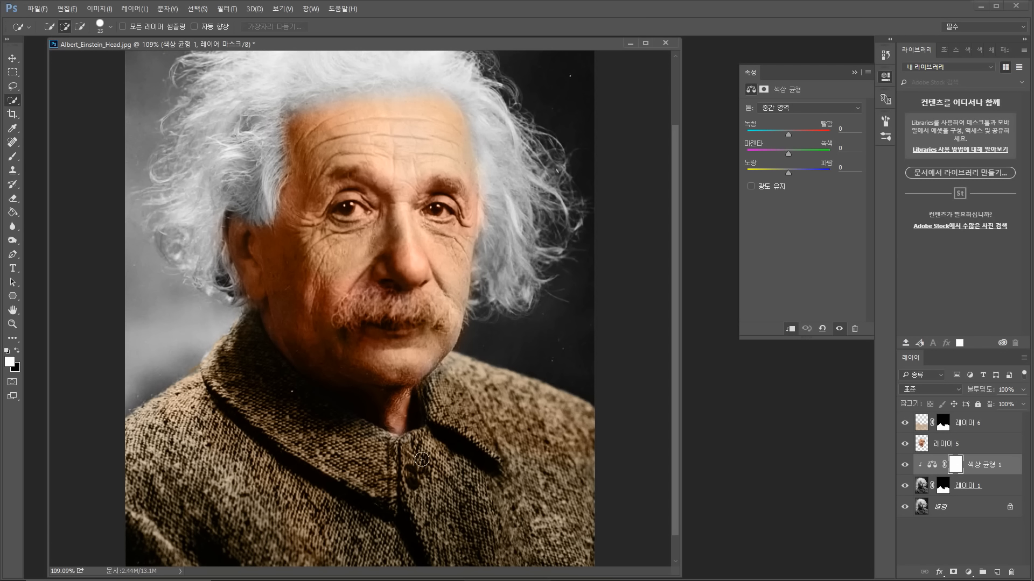
pyautogui.scroll(-3, 425, 454)
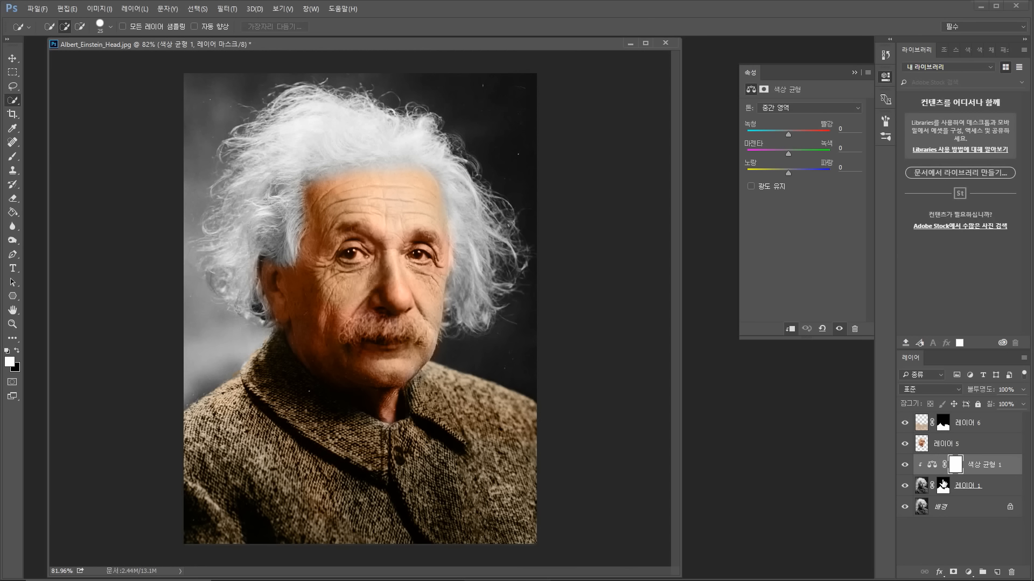
# Step: Activate the layer mask of 레이어 6 and reduce the Brush size to 50 px
pyautogui.click(944, 426)
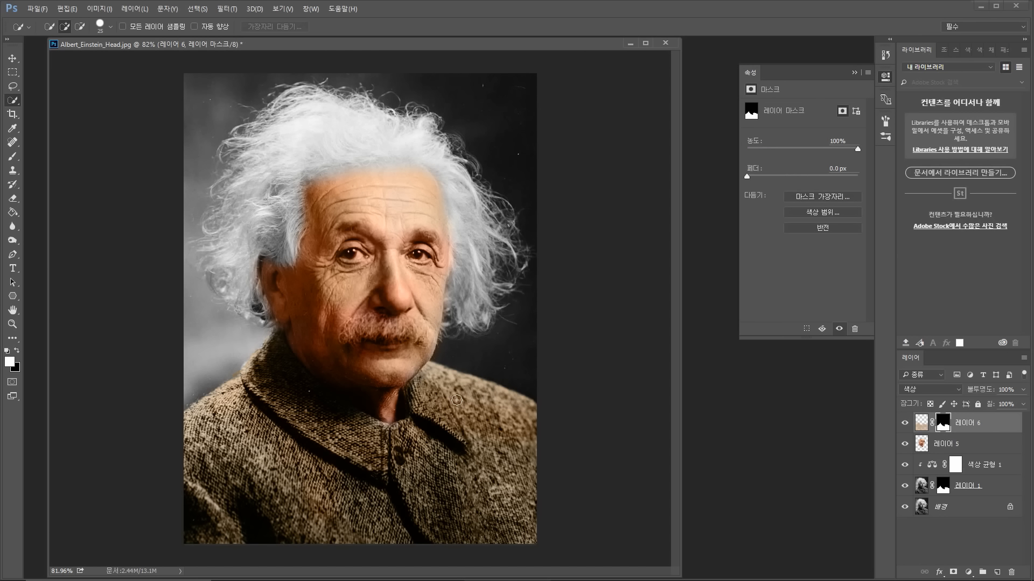
pyautogui.click(13, 156)
pyautogui.press('[')
pyautogui.press('[')
pyautogui.press('[')
pyautogui.press('[')
pyautogui.press('[')
pyautogui.press('[')
pyautogui.press('[')
pyautogui.press('[')
pyautogui.press('[')
pyautogui.press('[')
pyautogui.press('[')
pyautogui.press('[')
pyautogui.press('[')
pyautogui.press('[')
pyautogui.press('[')
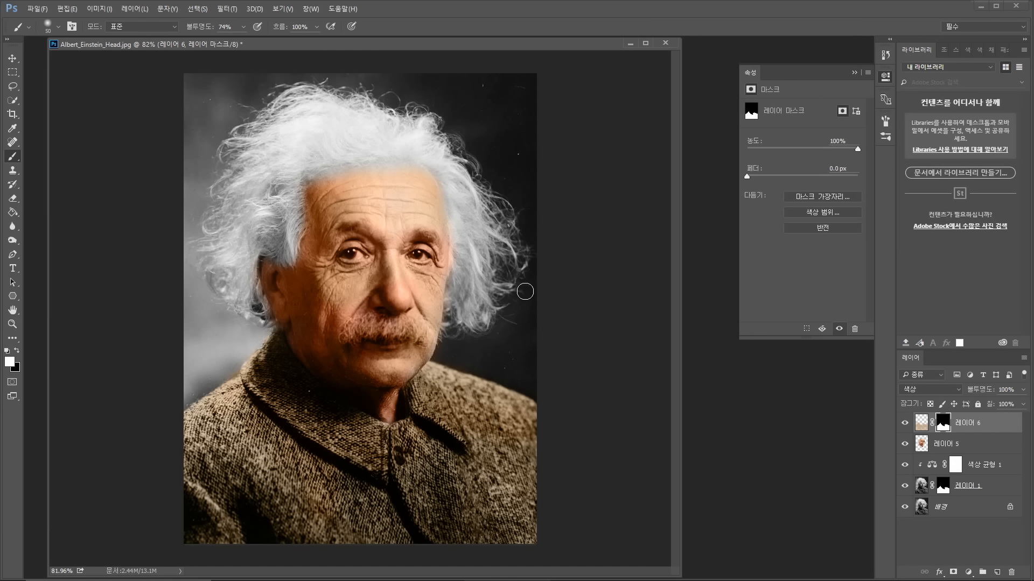
pyautogui.scroll(-1, 492, 340)
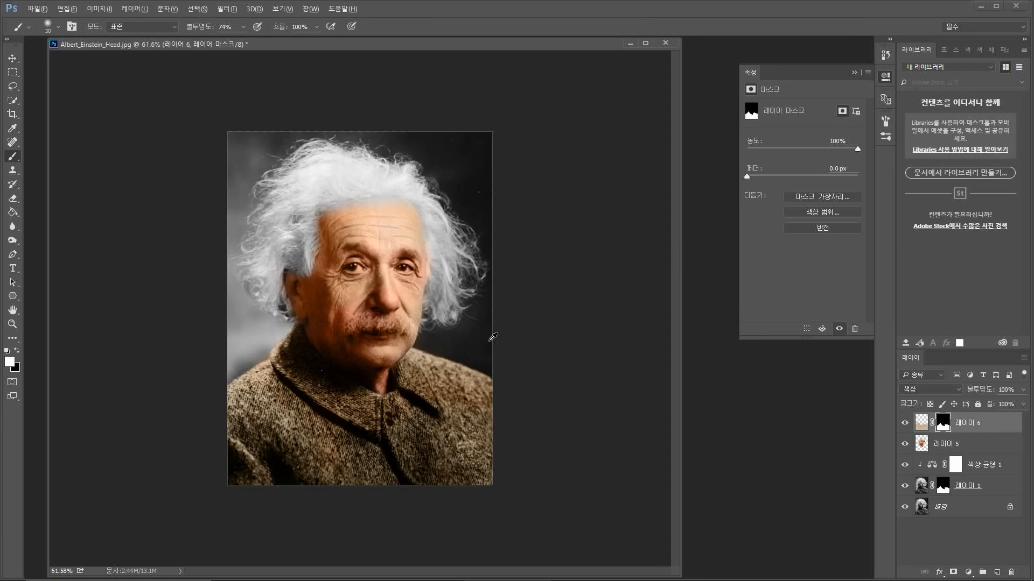
pyautogui.scroll(2, 437, 346)
pyautogui.scroll(1, 449, 347)
pyautogui.scroll(-3, 533, 365)
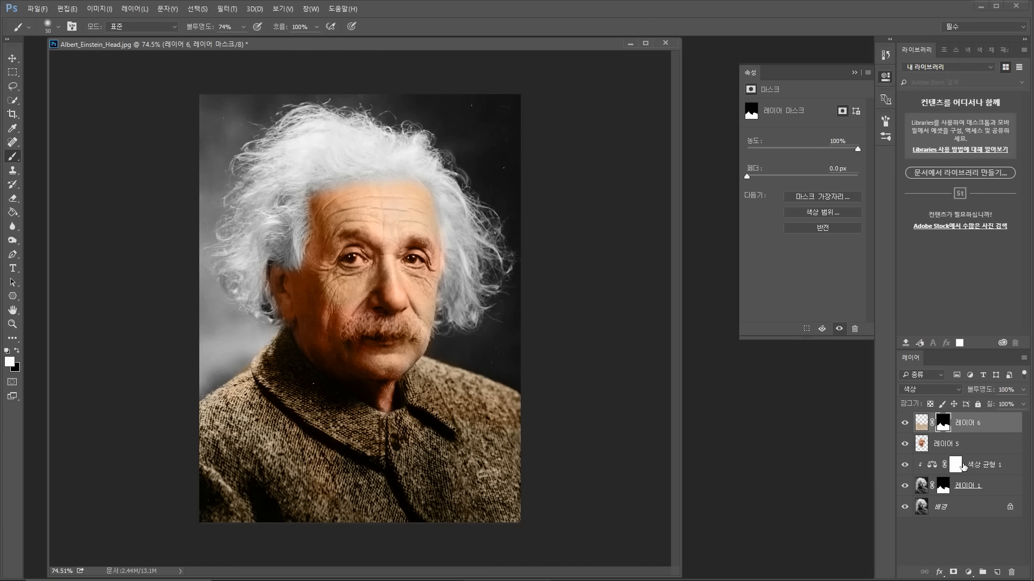
# Step: Duplicate the 배경 (Background) layer and move the copy to the top of the layer stack
pyautogui.click(922, 509)
pyautogui.hotkey('ctrl', 'j')
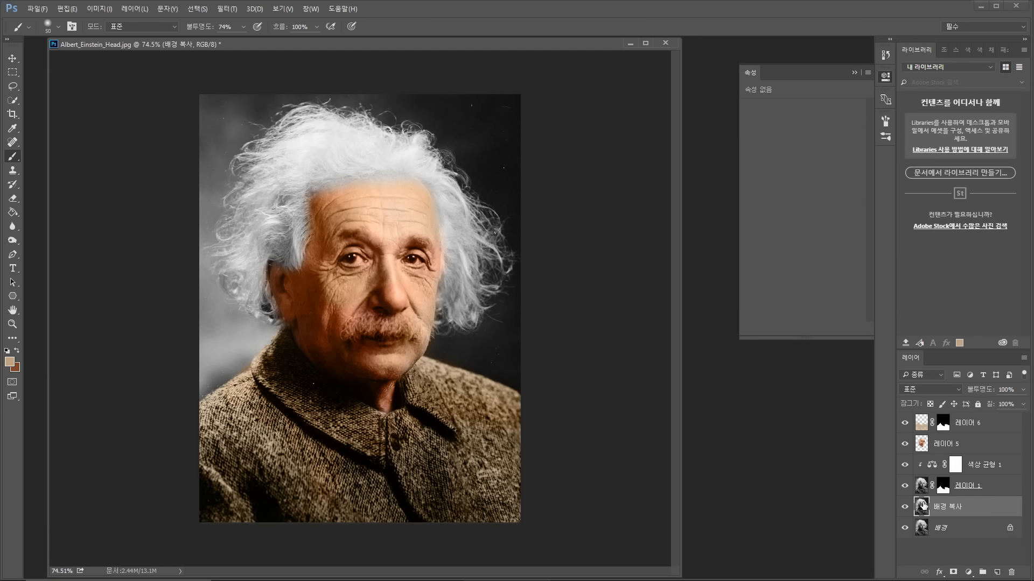
pyautogui.moveTo(923, 506); pyautogui.dragTo(947, 421)
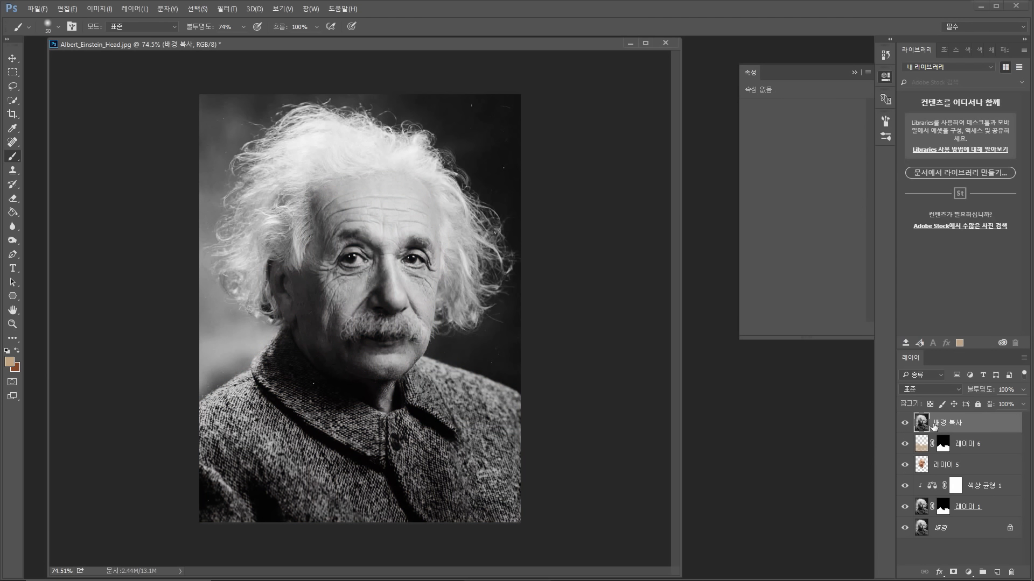
# Step: Quick-select the backdrop around the head and shoulders, exclude the curls beside the ear, and mask 배경 복사 to that selection
pyautogui.click(12, 142)
pyautogui.click(12, 100)
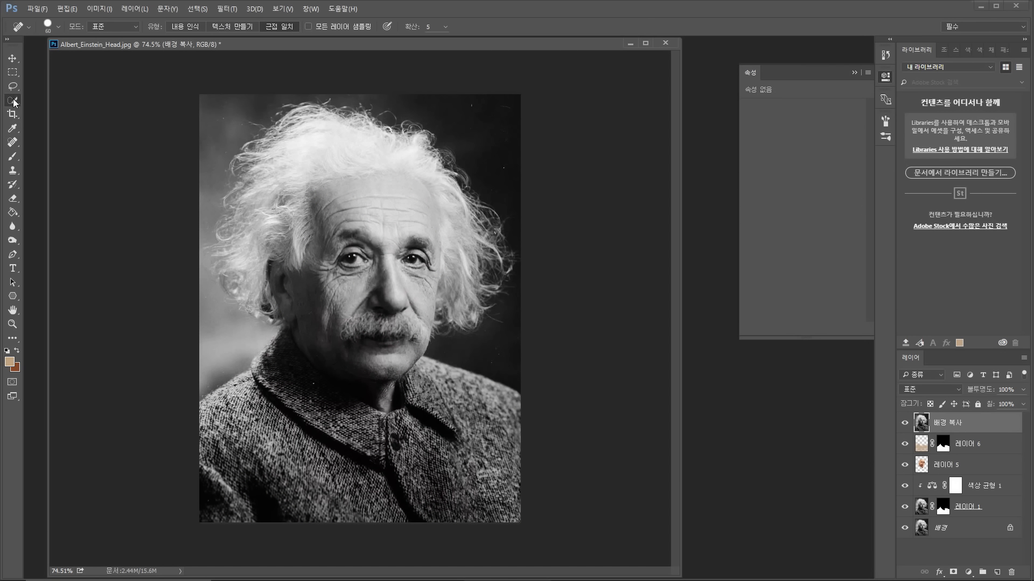
pyautogui.moveTo(204, 189)
pyautogui.mouseDown()
pyautogui.moveTo(229, 109)
pyautogui.moveTo(213, 318)
pyautogui.moveTo(218, 335)
pyautogui.moveTo(238, 335)
pyautogui.mouseUp()
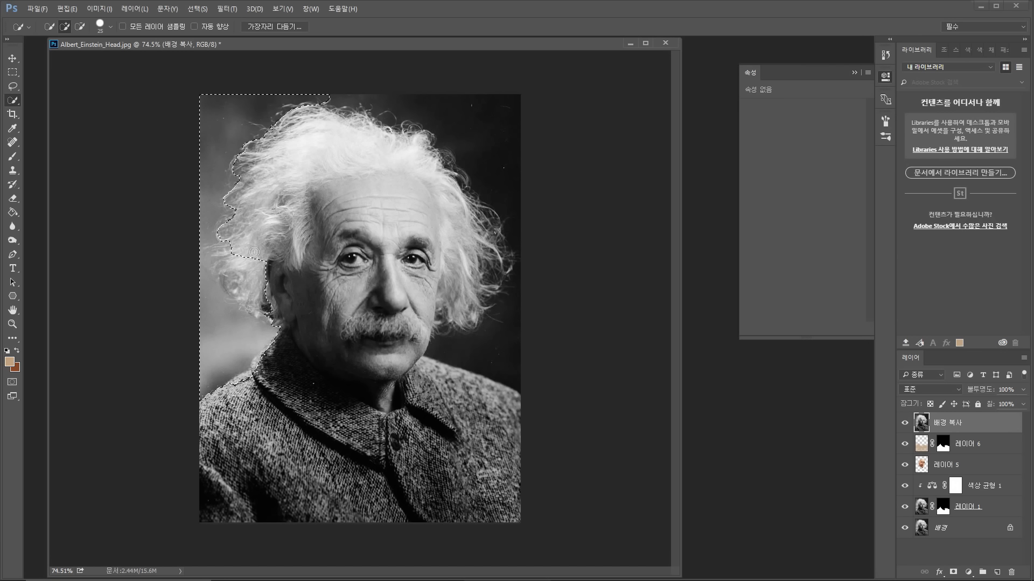
pyautogui.moveTo(482, 123)
pyautogui.mouseDown()
pyautogui.moveTo(514, 195)
pyautogui.moveTo(522, 274)
pyautogui.mouseUp()
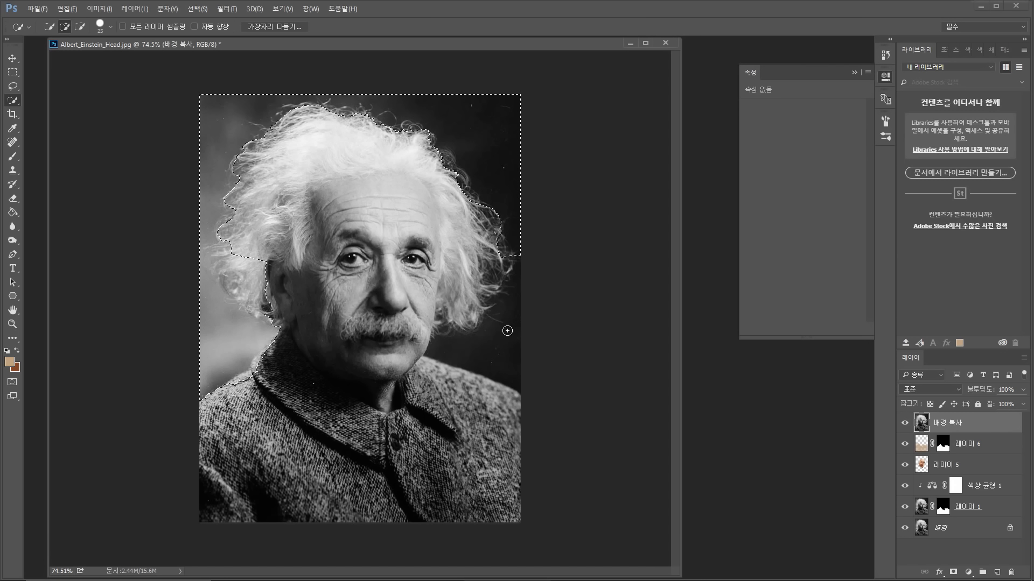
pyautogui.click(484, 345)
pyautogui.press('alt')
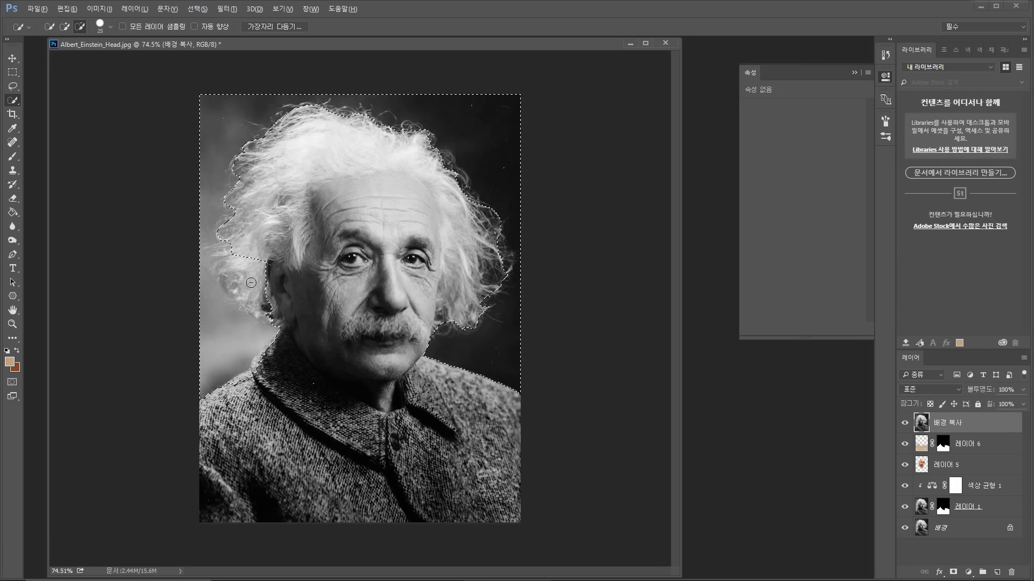
pyautogui.moveTo(238, 273); pyautogui.dragTo(268, 309)
pyautogui.keyDown('alt'); pyautogui.click(953, 572); pyautogui.keyUp('alt')
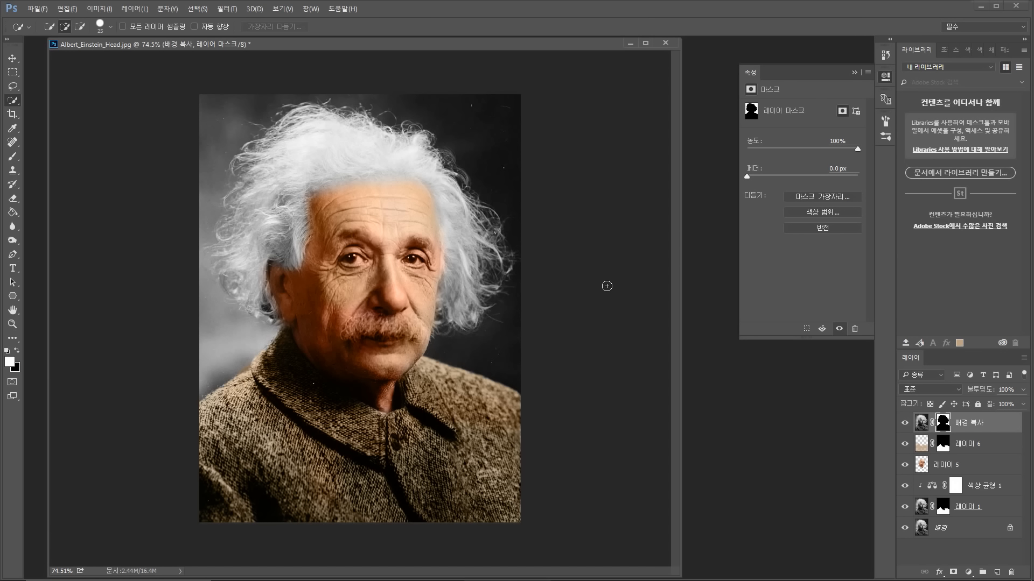
# Step: Refine the edges of the 배경 복사 mask along both shoulders with a size 15 refine brush
pyautogui.click(830, 193)
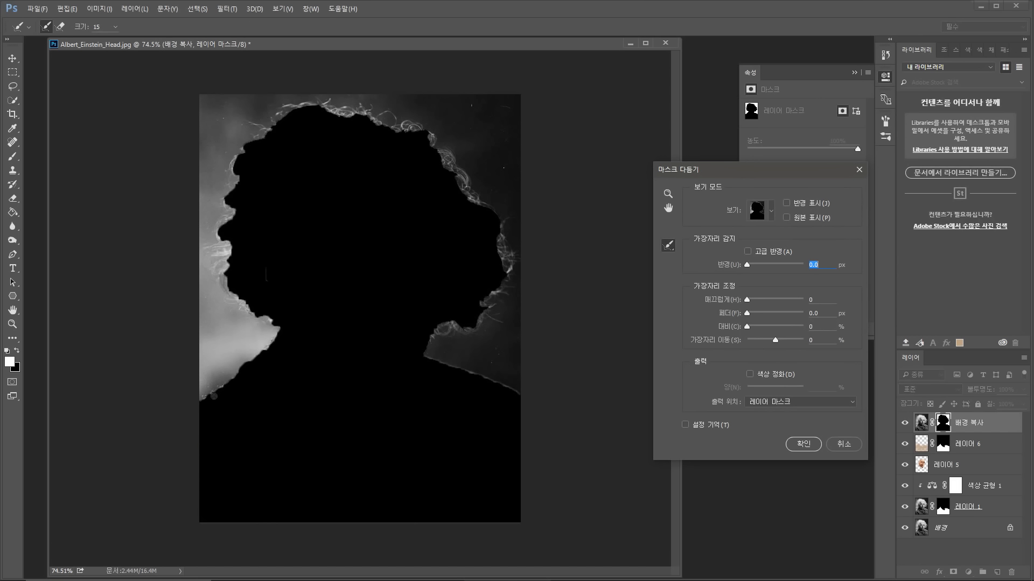
pyautogui.press('alt')
pyautogui.scroll(5, 189, 369)
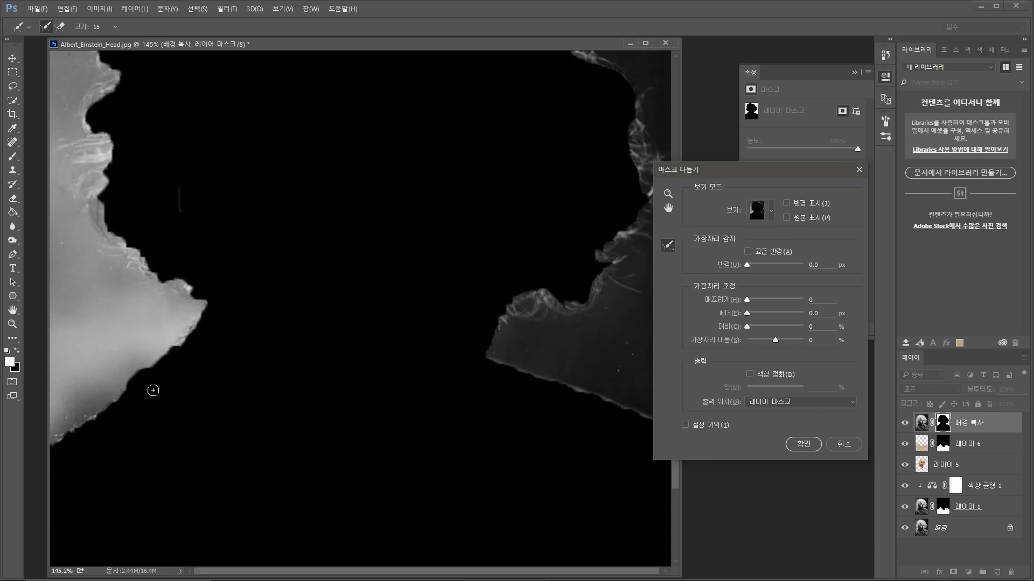
pyautogui.scroll(-2, 302, 332)
pyautogui.moveTo(58, 386)
pyautogui.mouseDown()
pyautogui.moveTo(181, 295)
pyautogui.moveTo(207, 263)
pyautogui.moveTo(207, 242)
pyautogui.moveTo(195, 240)
pyautogui.moveTo(155, 322)
pyautogui.moveTo(61, 384)
pyautogui.moveTo(83, 397)
pyautogui.mouseUp()
pyautogui.moveTo(483, 308); pyautogui.dragTo(694, 381)
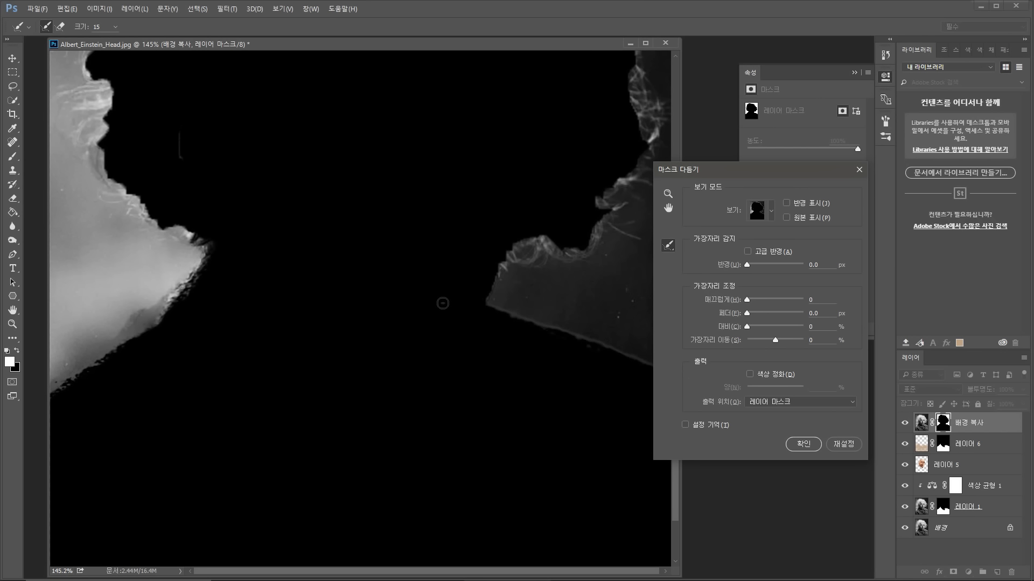
# Step: Refine the mask edge around the whole hair outline with the refine brush at size 30 and apply the result
pyautogui.scroll(-2, 439, 369)
pyautogui.press(']')
pyautogui.press(']')
pyautogui.moveTo(474, 301)
pyautogui.mouseDown()
pyautogui.moveTo(479, 292)
pyautogui.moveTo(488, 276)
pyautogui.moveTo(509, 276)
pyautogui.moveTo(530, 289)
pyautogui.moveTo(542, 264)
pyautogui.moveTo(525, 281)
pyautogui.moveTo(546, 259)
pyautogui.moveTo(572, 262)
pyautogui.moveTo(540, 247)
pyautogui.moveTo(580, 219)
pyautogui.moveTo(585, 194)
pyautogui.moveTo(581, 167)
pyautogui.moveTo(561, 173)
pyautogui.moveTo(566, 141)
pyautogui.moveTo(569, 181)
pyautogui.moveTo(568, 121)
pyautogui.moveTo(570, 150)
pyautogui.moveTo(619, 133)
pyautogui.moveTo(580, 178)
pyautogui.moveTo(552, 110)
pyautogui.mouseUp()
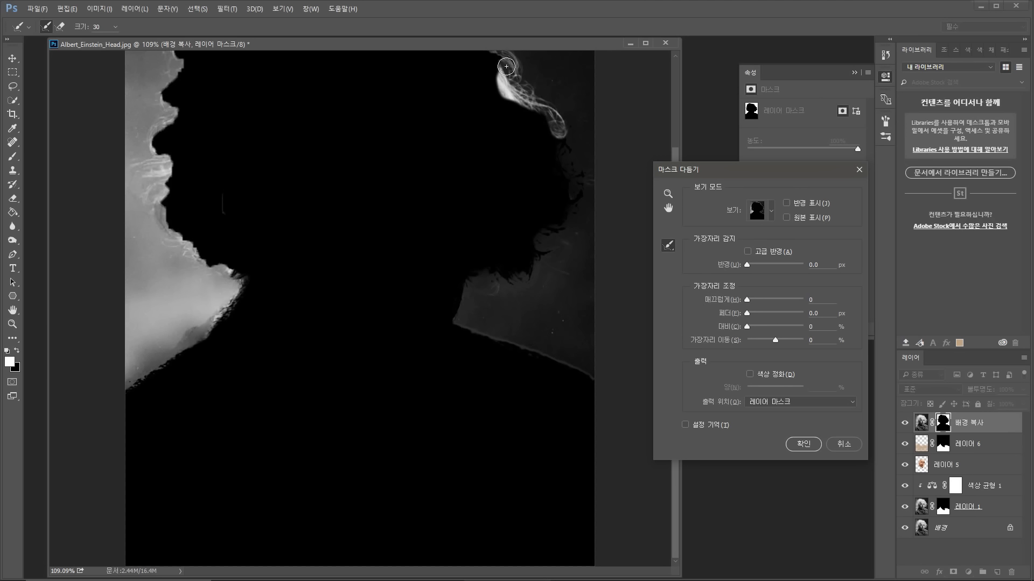
pyautogui.moveTo(506, 66); pyautogui.dragTo(496, 59)
pyautogui.moveTo(425, 205); pyautogui.dragTo(410, 318)
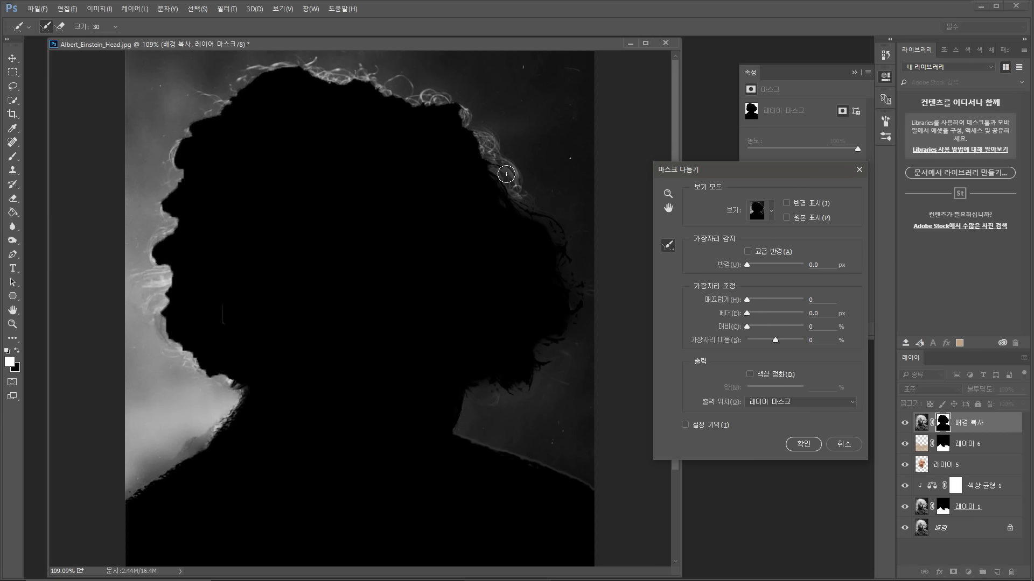
pyautogui.moveTo(506, 174); pyautogui.dragTo(510, 178)
pyautogui.moveTo(493, 138)
pyautogui.mouseDown()
pyautogui.moveTo(466, 147)
pyautogui.moveTo(467, 115)
pyautogui.moveTo(428, 84)
pyautogui.moveTo(418, 99)
pyautogui.moveTo(474, 122)
pyautogui.moveTo(475, 136)
pyautogui.moveTo(514, 169)
pyautogui.moveTo(484, 139)
pyautogui.moveTo(499, 164)
pyautogui.mouseUp()
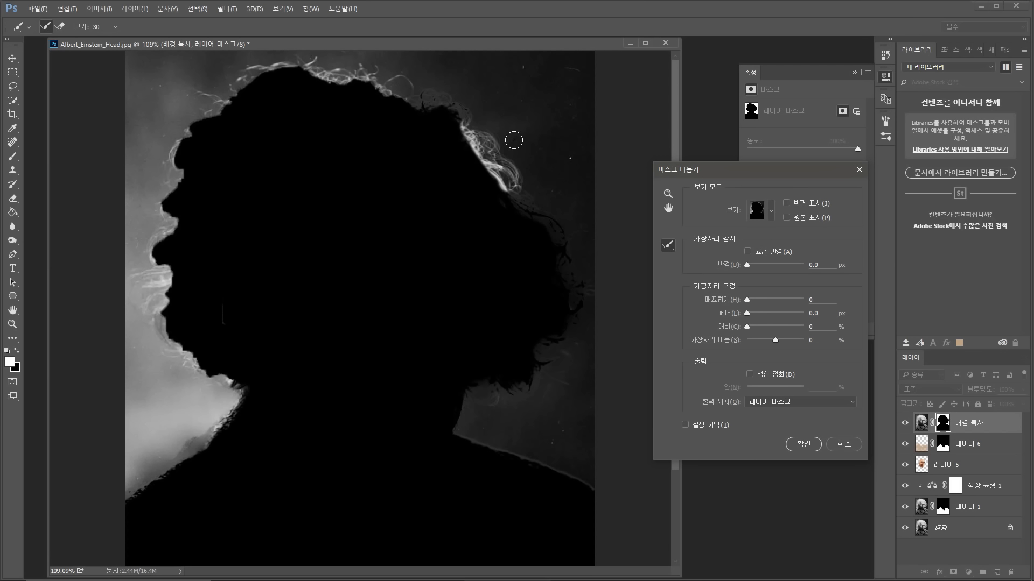
pyautogui.moveTo(420, 102)
pyautogui.mouseDown()
pyautogui.moveTo(360, 74)
pyautogui.moveTo(370, 69)
pyautogui.moveTo(278, 61)
pyautogui.moveTo(371, 87)
pyautogui.moveTo(371, 75)
pyautogui.moveTo(396, 79)
pyautogui.moveTo(413, 103)
pyautogui.mouseUp()
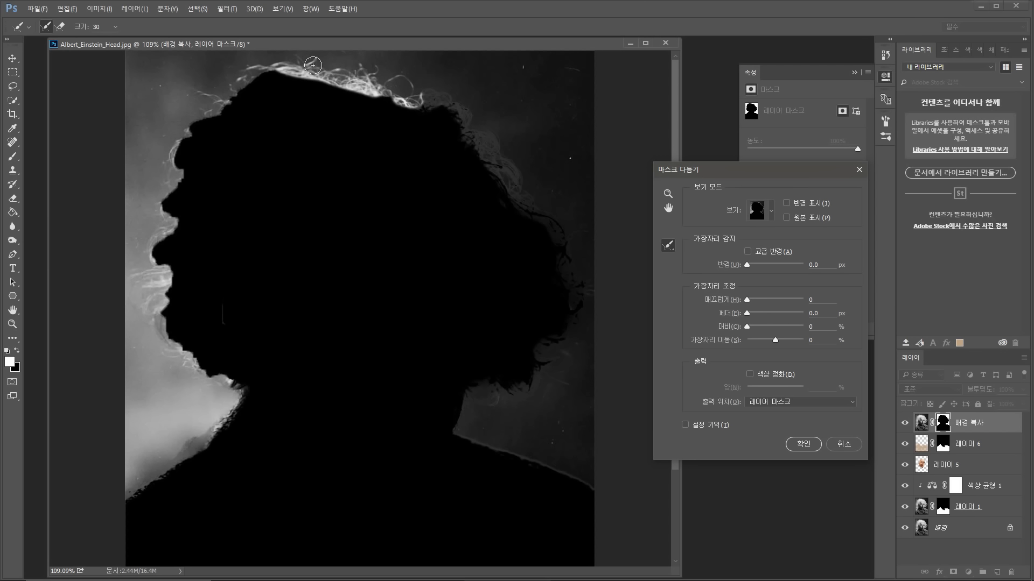
pyautogui.moveTo(288, 69)
pyautogui.mouseDown()
pyautogui.moveTo(222, 104)
pyautogui.moveTo(171, 179)
pyautogui.moveTo(211, 116)
pyautogui.mouseUp()
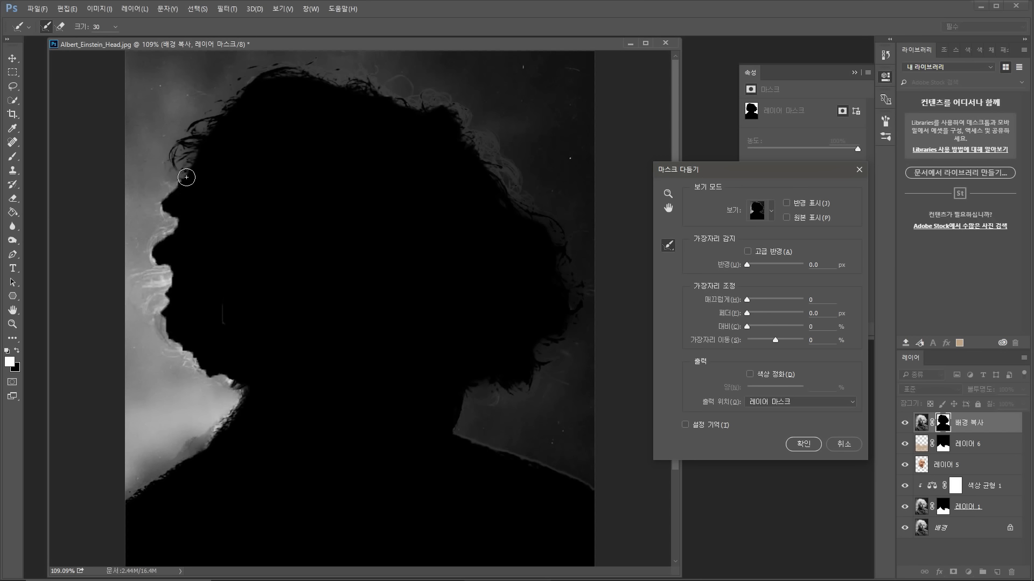
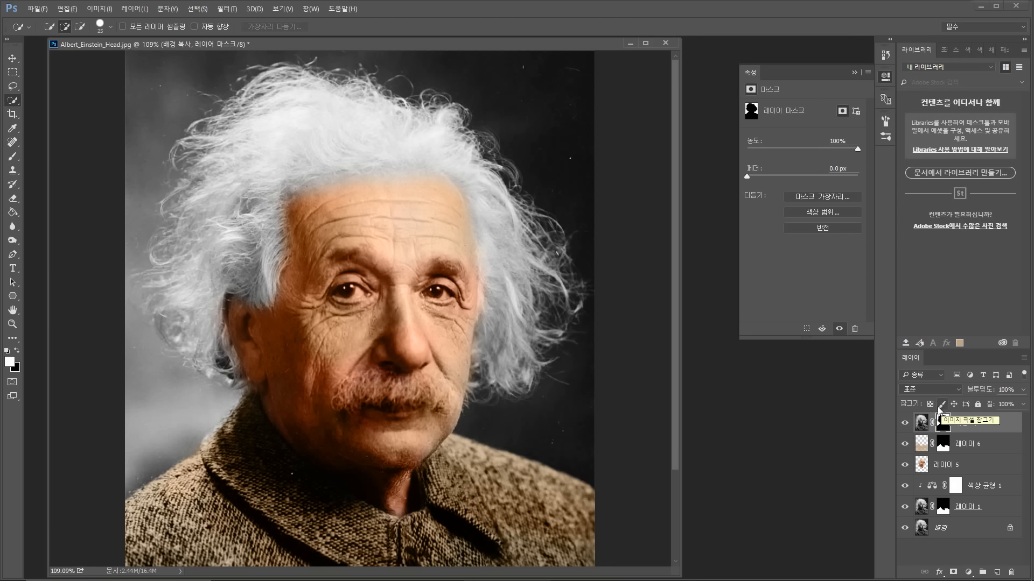
pyautogui.scroll(-2, 448, 295)
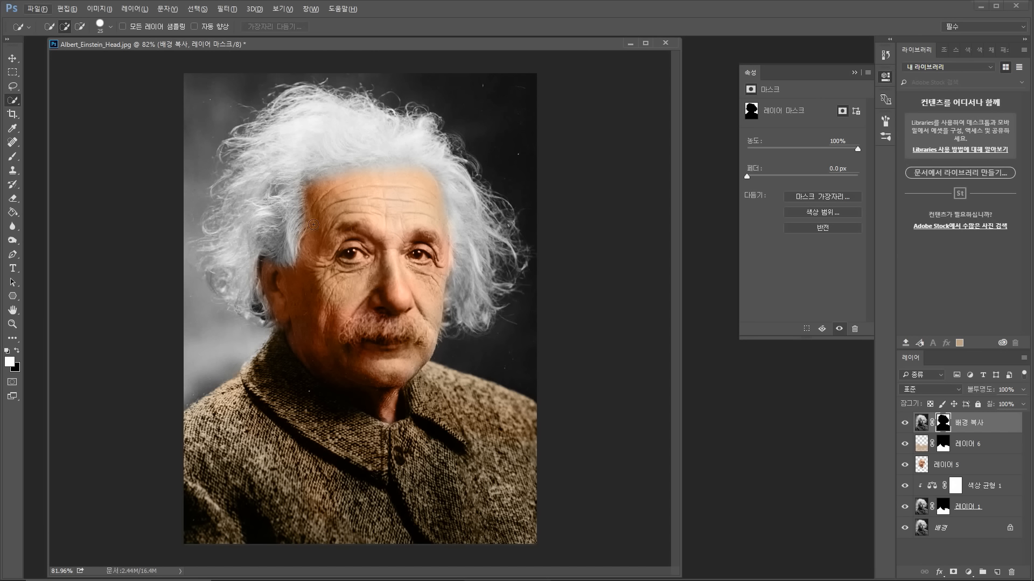
# Step: Choose the Brush tool and set the foreground to a muted blue (#7a9eb7)
pyautogui.click(12, 156)
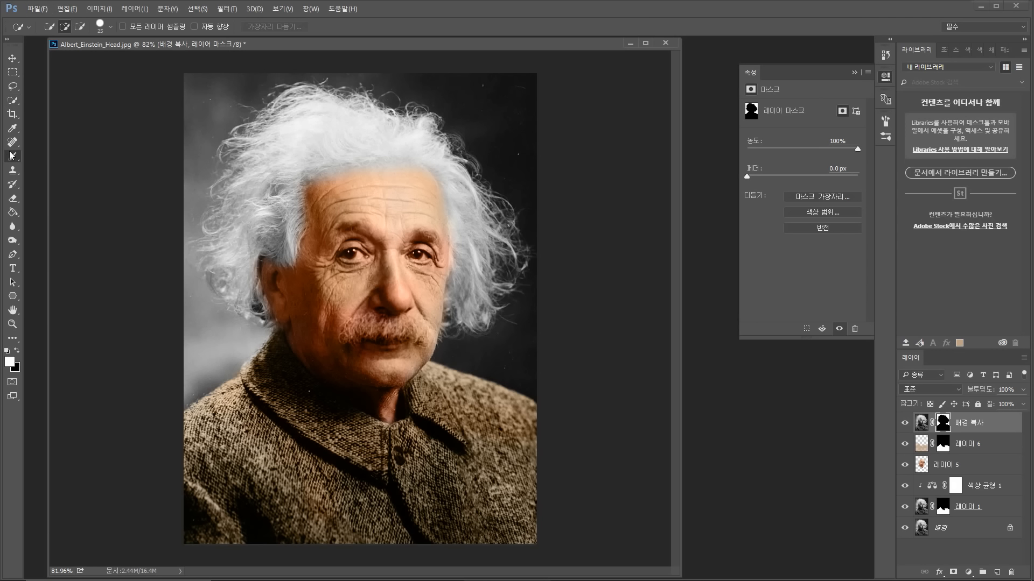
pyautogui.click(9, 362)
pyautogui.moveTo(630, 404); pyautogui.dragTo(630, 355)
pyautogui.click(559, 306)
pyautogui.moveTo(558, 306)
pyautogui.mouseDown()
pyautogui.moveTo(528, 322)
pyautogui.moveTo(527, 334)
pyautogui.mouseUp()
pyautogui.click(721, 292)
pyautogui.press('b')
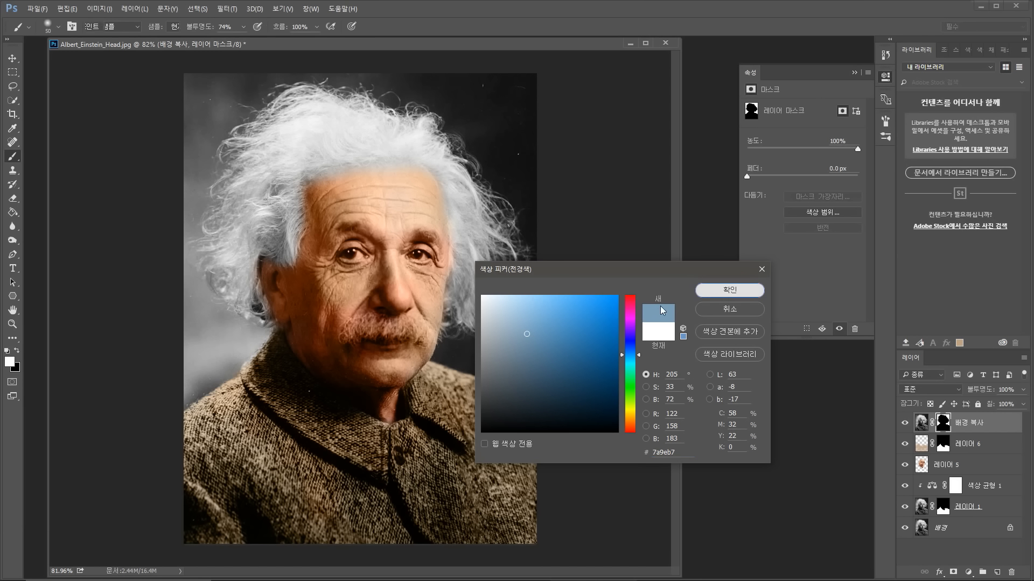
# Step: Enlarge the brush to size 175 and add a new empty layer above 배경 복사
pyautogui.press(']')
pyautogui.press(']')
pyautogui.press(']')
pyautogui.press(']')
pyautogui.press(']')
pyautogui.press(']')
pyautogui.press(']')
pyautogui.press(']')
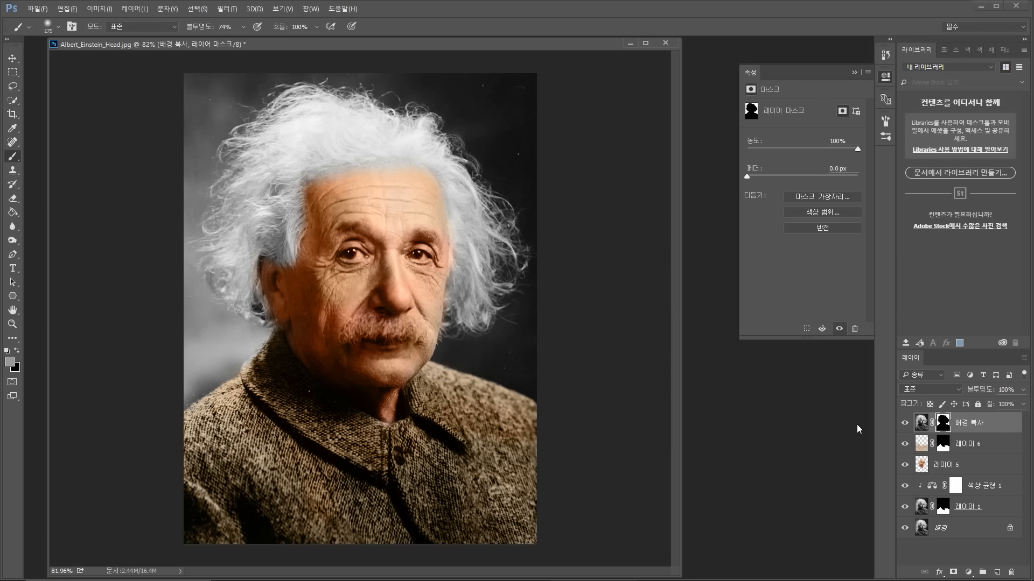
pyautogui.click(997, 573)
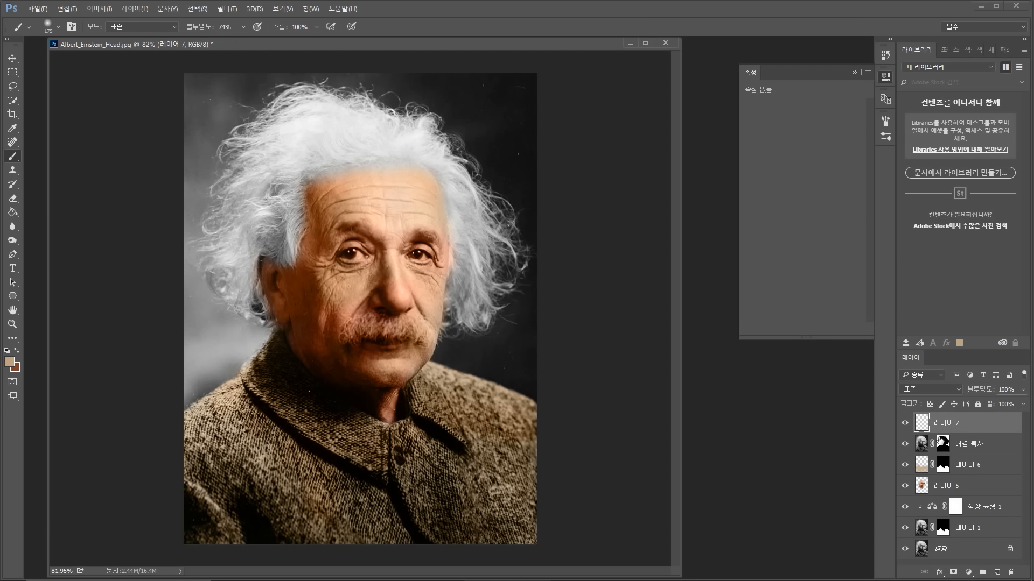
# Step: Set the foreground to blue #829acb and brush over the whole backdrop around the figure on 레이어 7
pyautogui.moveTo(560, 395)
pyautogui.mouseDown()
pyautogui.moveTo(434, 331)
pyautogui.moveTo(496, 374)
pyautogui.moveTo(435, 343)
pyautogui.moveTo(544, 362)
pyautogui.mouseUp()
pyautogui.hotkey('ctrl', 'z')
pyautogui.click(10, 364)
pyautogui.moveTo(619, 393); pyautogui.dragTo(626, 349)
pyautogui.moveTo(584, 319)
pyautogui.mouseDown()
pyautogui.moveTo(557, 308)
pyautogui.moveTo(531, 322)
pyautogui.mouseUp()
pyautogui.click(729, 291)
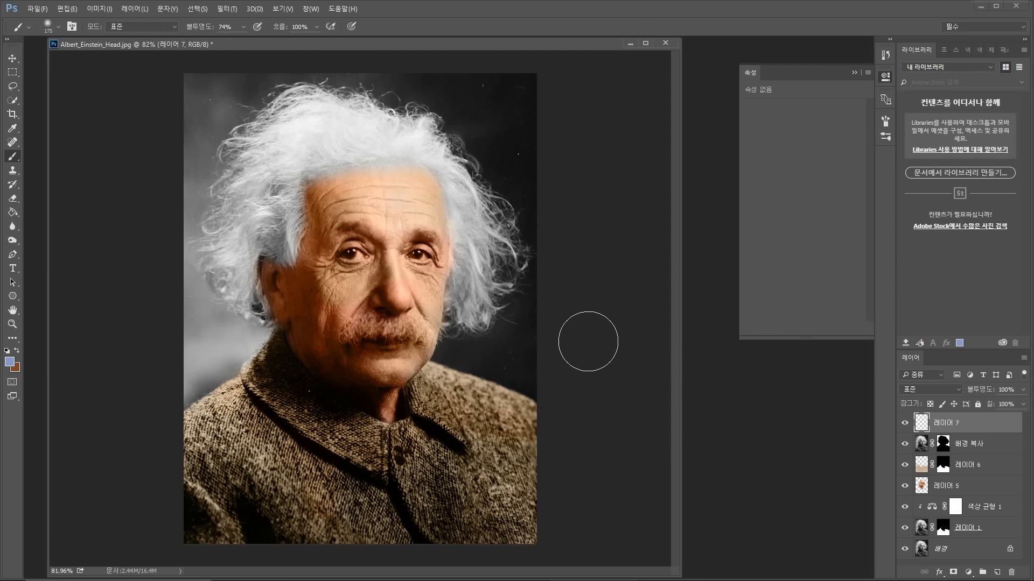
pyautogui.moveTo(514, 371)
pyautogui.mouseDown()
pyautogui.moveTo(498, 347)
pyautogui.moveTo(500, 155)
pyautogui.moveTo(484, 104)
pyautogui.moveTo(535, 97)
pyautogui.moveTo(496, 138)
pyautogui.moveTo(453, 93)
pyautogui.moveTo(212, 69)
pyautogui.moveTo(218, 140)
pyautogui.moveTo(185, 235)
pyautogui.moveTo(194, 339)
pyautogui.moveTo(229, 371)
pyautogui.moveTo(261, 355)
pyautogui.moveTo(183, 358)
pyautogui.moveTo(217, 372)
pyautogui.mouseUp()
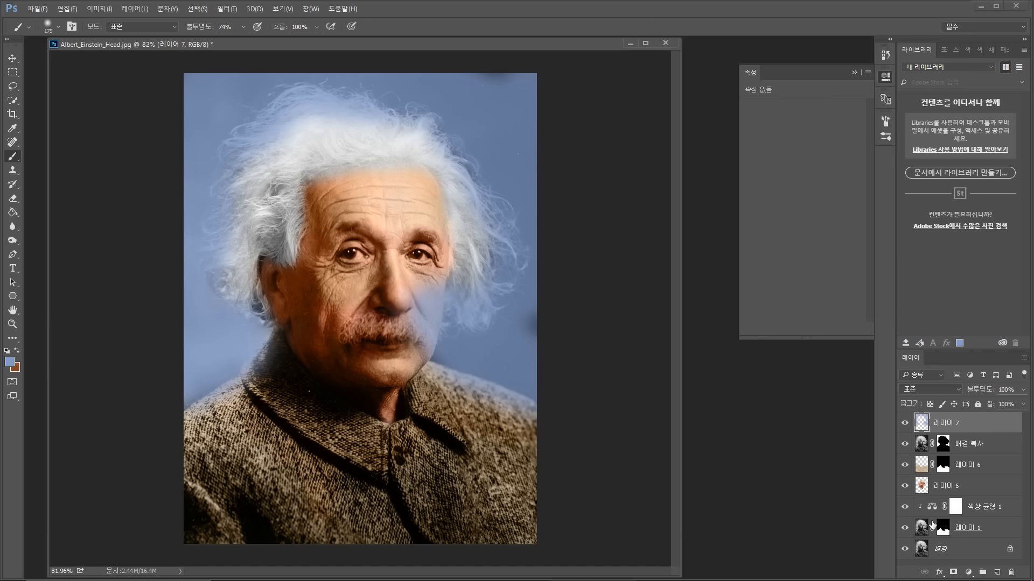
# Step: Transfer the mask from 배경 복사 to 레이어 7 and place 배경 복사 directly above the 배경 layer
pyautogui.moveTo(943, 445); pyautogui.dragTo(949, 425)
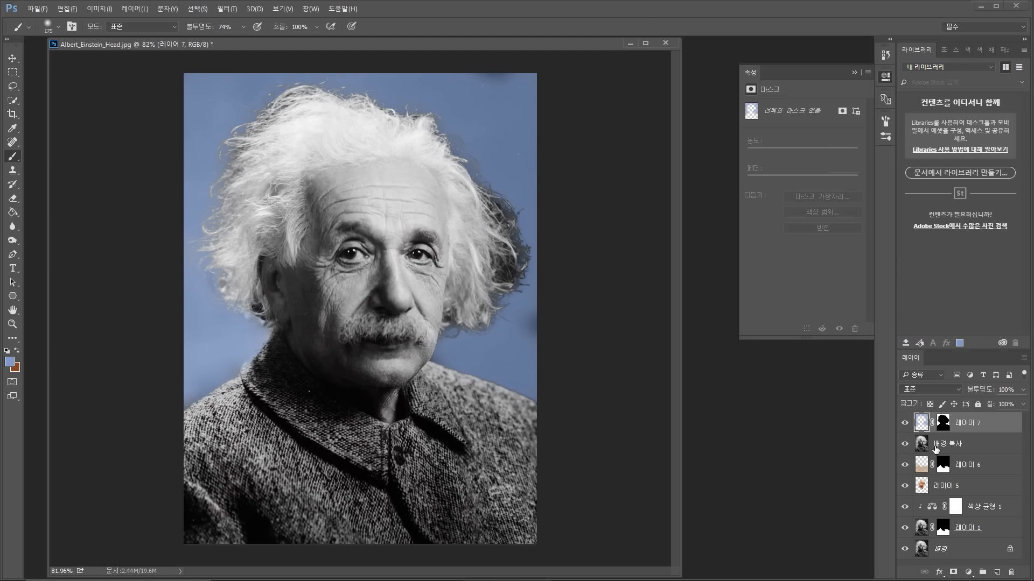
pyautogui.moveTo(946, 447); pyautogui.dragTo(963, 546)
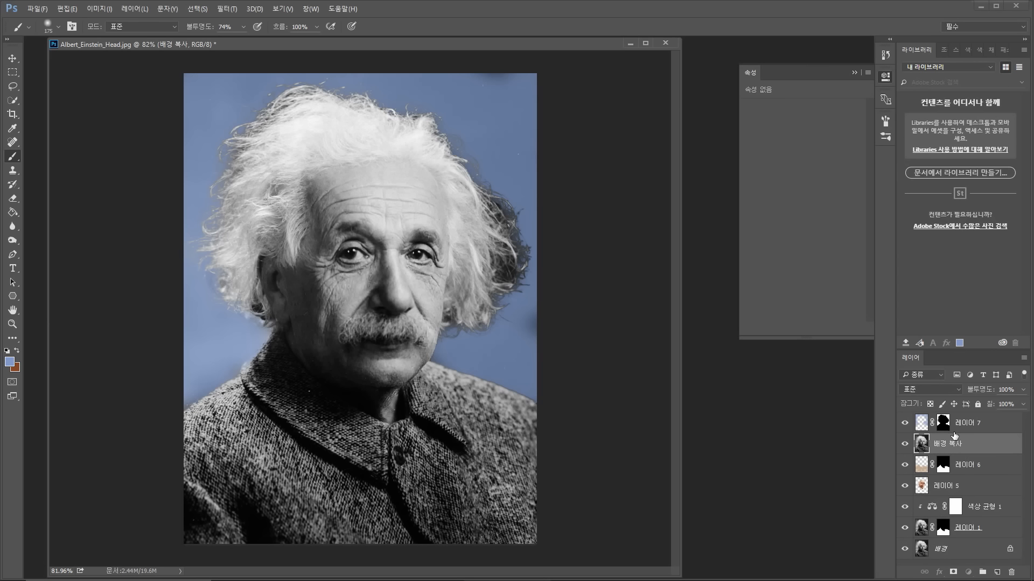
pyautogui.moveTo(954, 435); pyautogui.dragTo(984, 550)
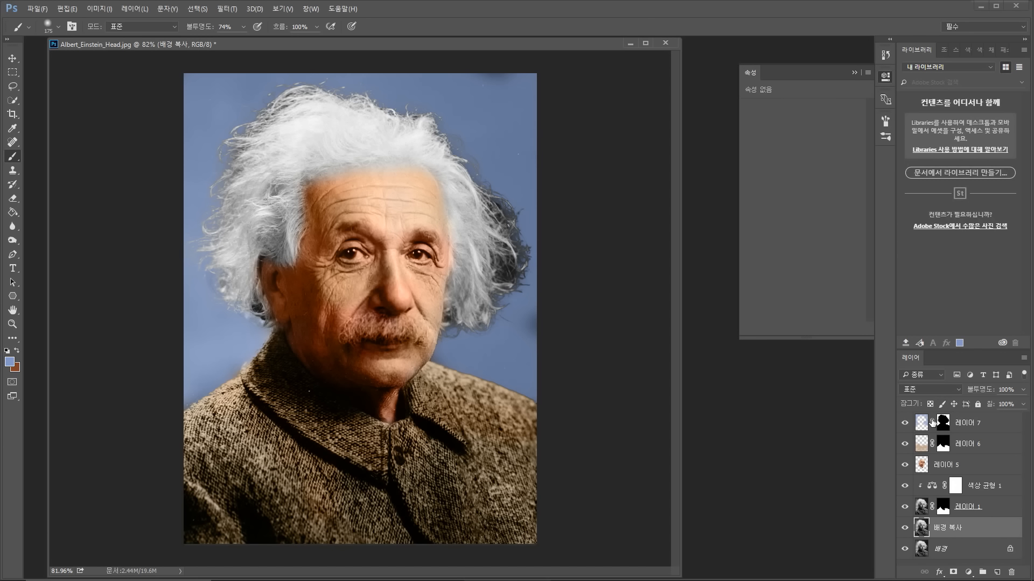
# Step: Set the blend mode of 레이어 7 to 색상 (Color)
pyautogui.click(923, 422)
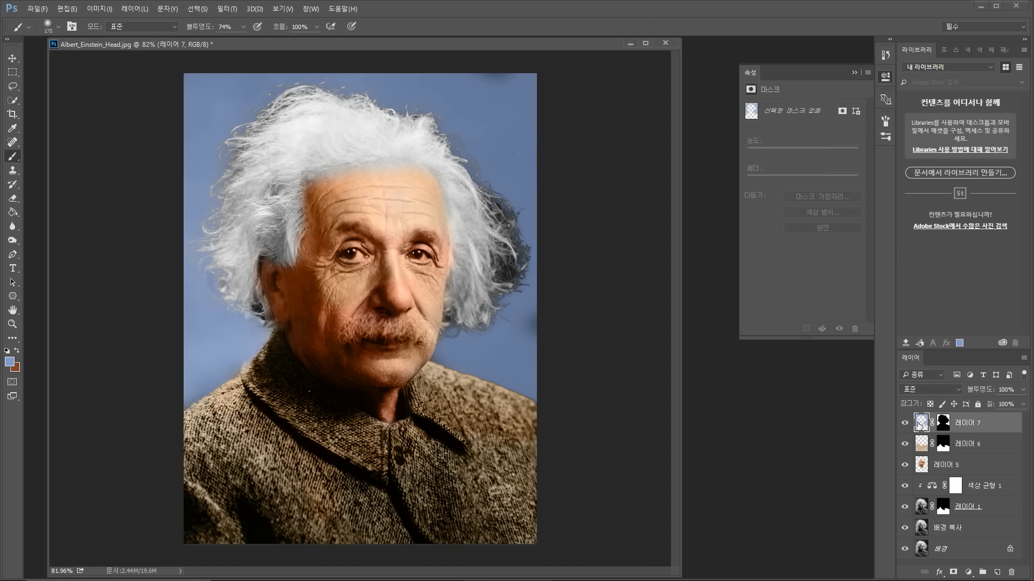
pyautogui.click(925, 389)
pyautogui.click(925, 370)
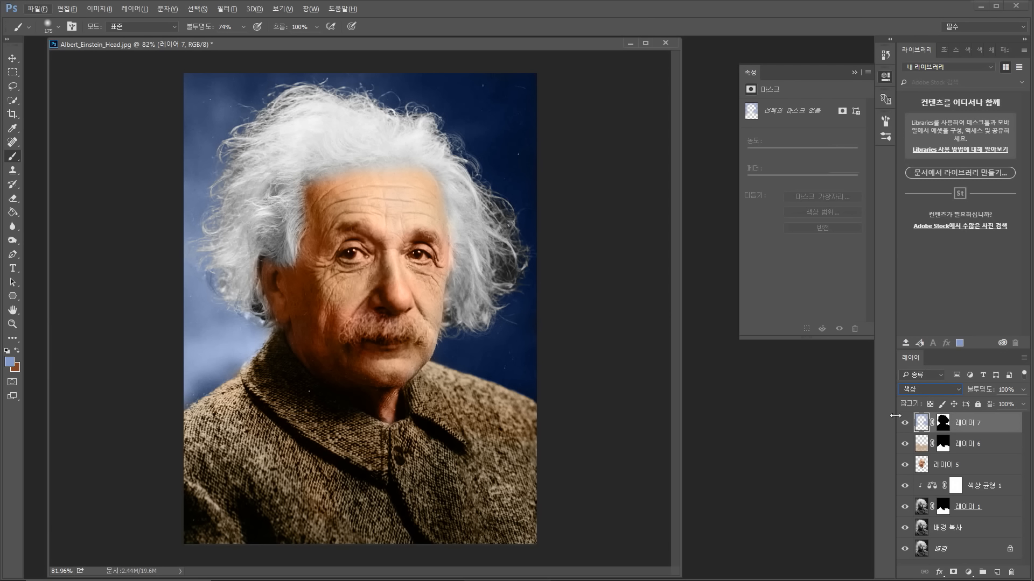
# Step: Target the mask of 레이어 7 and set the foreground to white (#ffffff) for painting on it
pyautogui.click(945, 424)
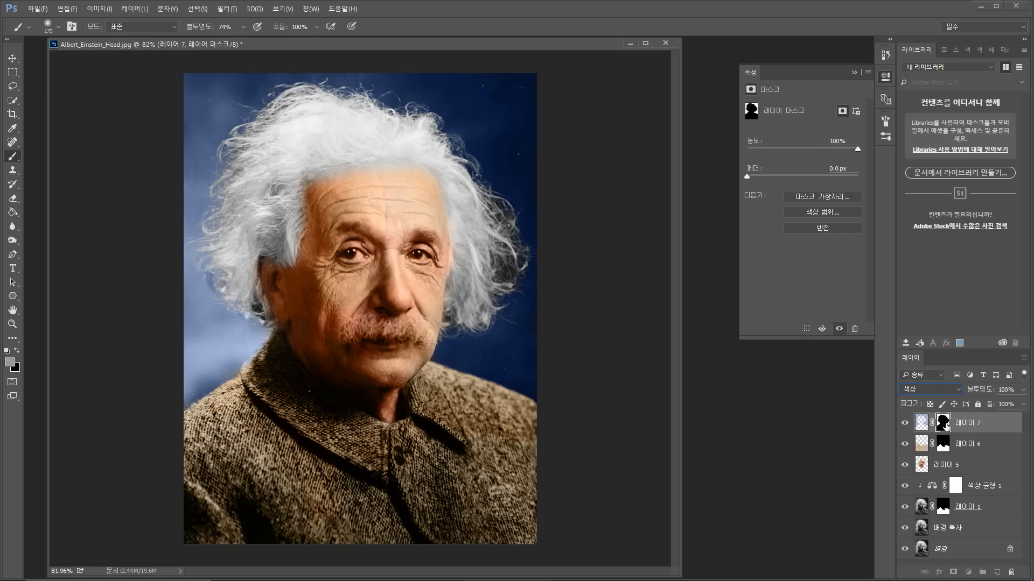
pyautogui.click(10, 362)
pyautogui.moveTo(528, 339); pyautogui.dragTo(482, 296)
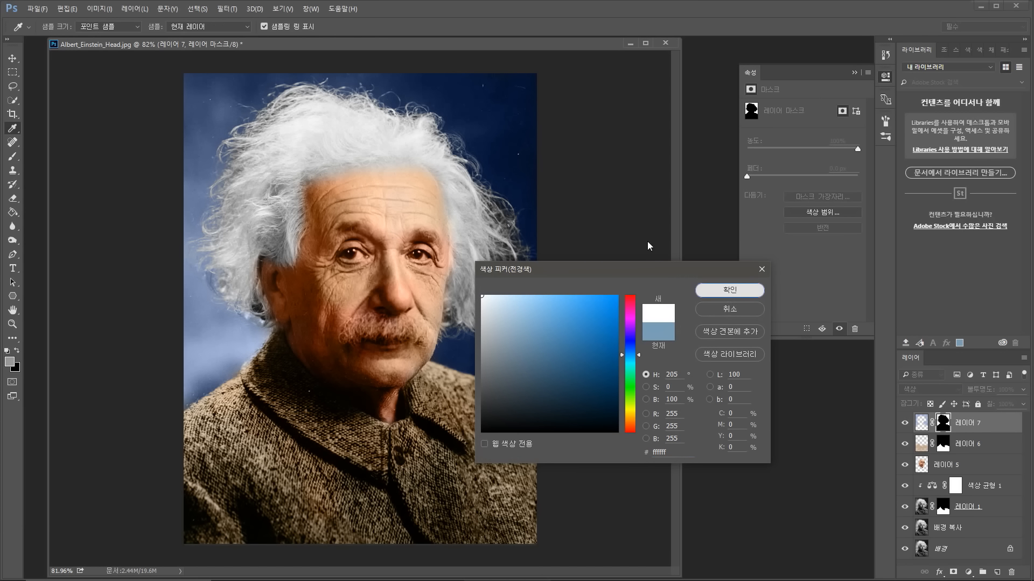
pyautogui.press('Return')
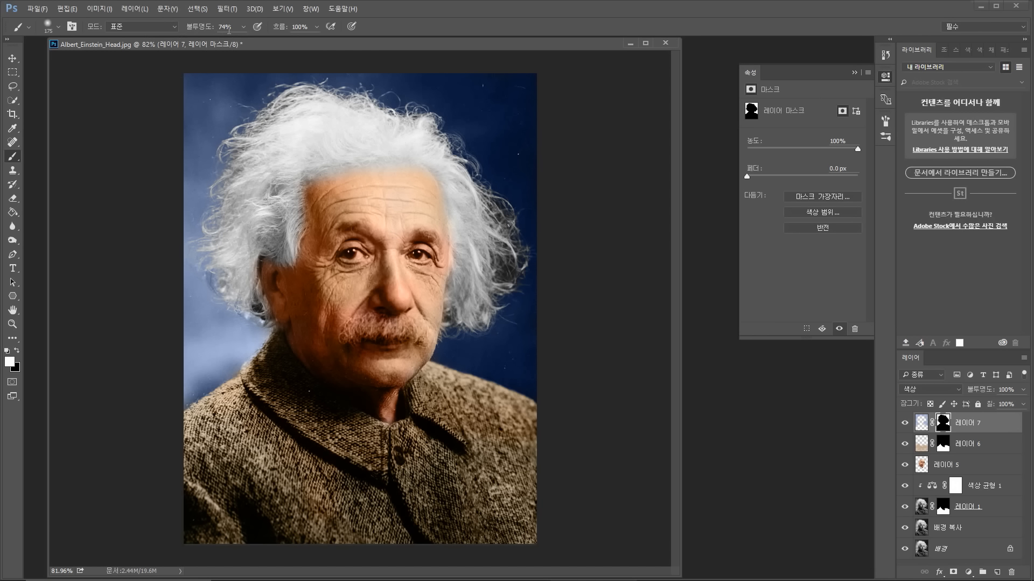
# Step: Brush over the mask at 11% opacity beside the curls above the coat's far shoulder, and reduce the brush to size 60
pyautogui.click(243, 26)
pyautogui.click(507, 268)
pyautogui.moveTo(517, 274)
pyautogui.mouseDown()
pyautogui.moveTo(502, 203)
pyautogui.moveTo(518, 236)
pyautogui.mouseUp()
pyautogui.press('[')
pyautogui.press('[')
pyautogui.press('[')
pyautogui.press('[')
pyautogui.press('[')
pyautogui.press('[')
pyautogui.press('[')
# Step: Add a new layer above 레이어 7 in 색상 (Color) blend mode and set the foreground to a pale beige
pyautogui.click(998, 573)
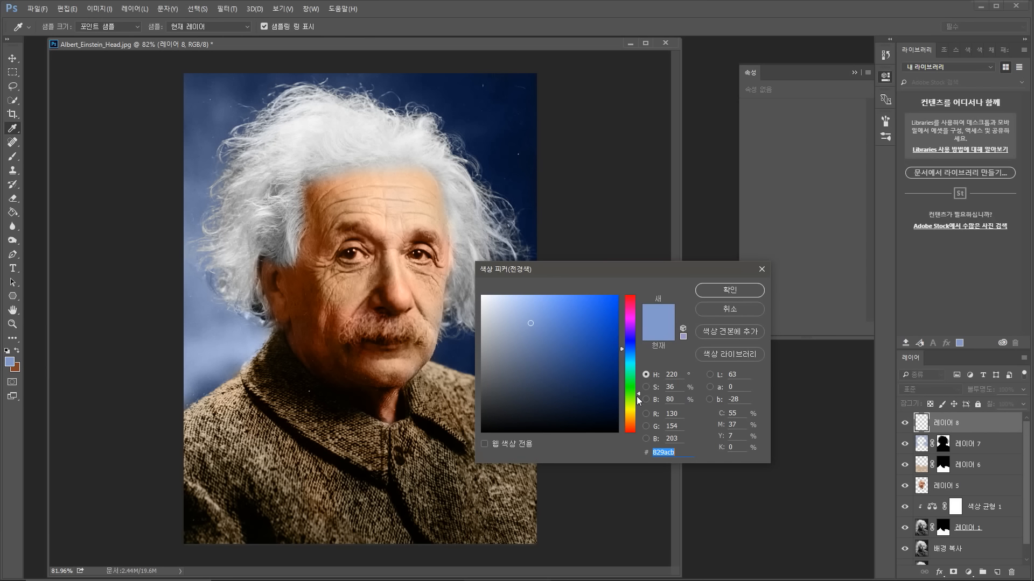
pyautogui.moveTo(636, 396); pyautogui.dragTo(638, 414)
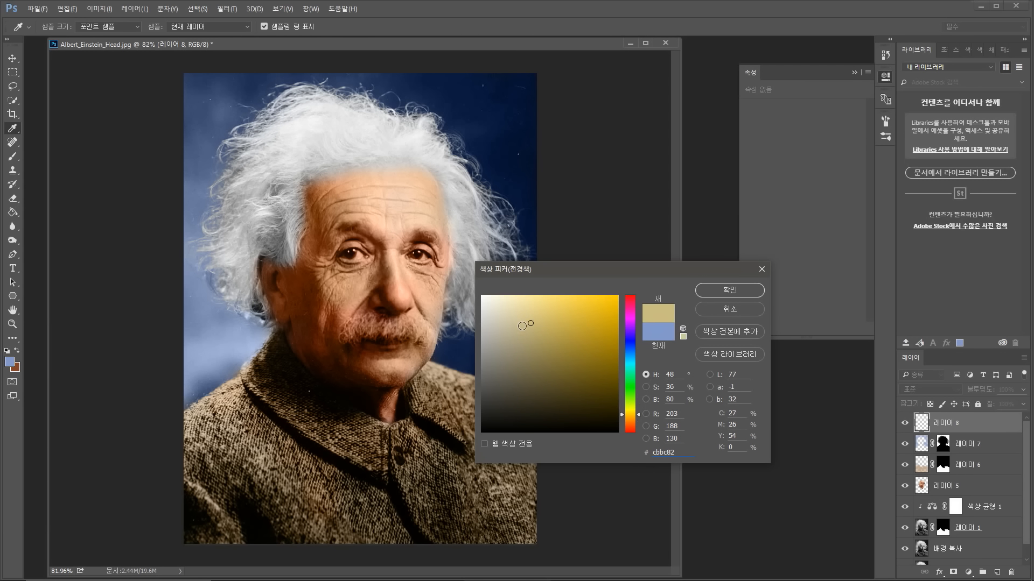
pyautogui.moveTo(522, 326); pyautogui.dragTo(518, 315)
pyautogui.moveTo(639, 415); pyautogui.dragTo(638, 422)
pyautogui.click(511, 321)
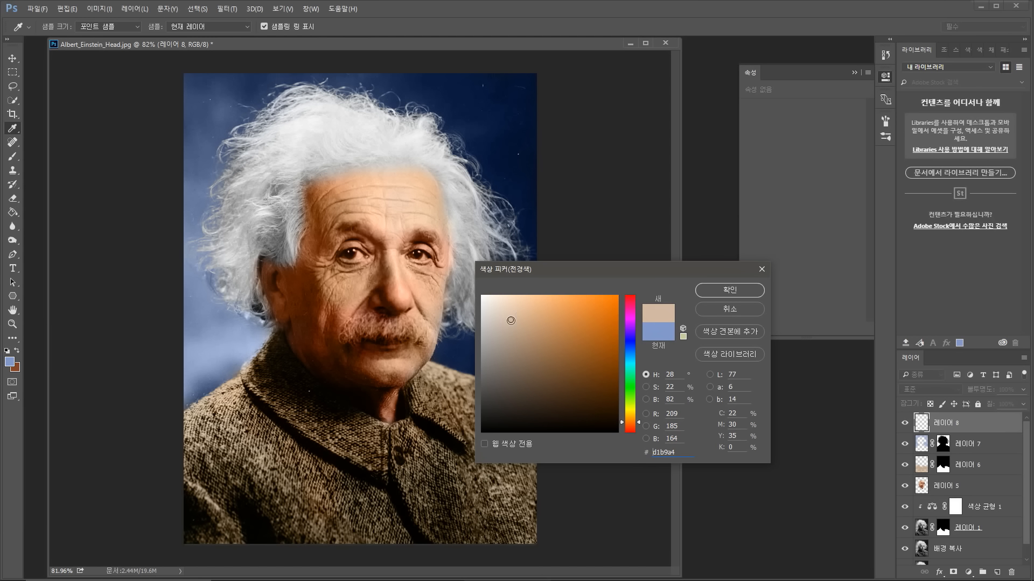
pyautogui.moveTo(512, 321); pyautogui.dragTo(513, 318)
pyautogui.click(721, 296)
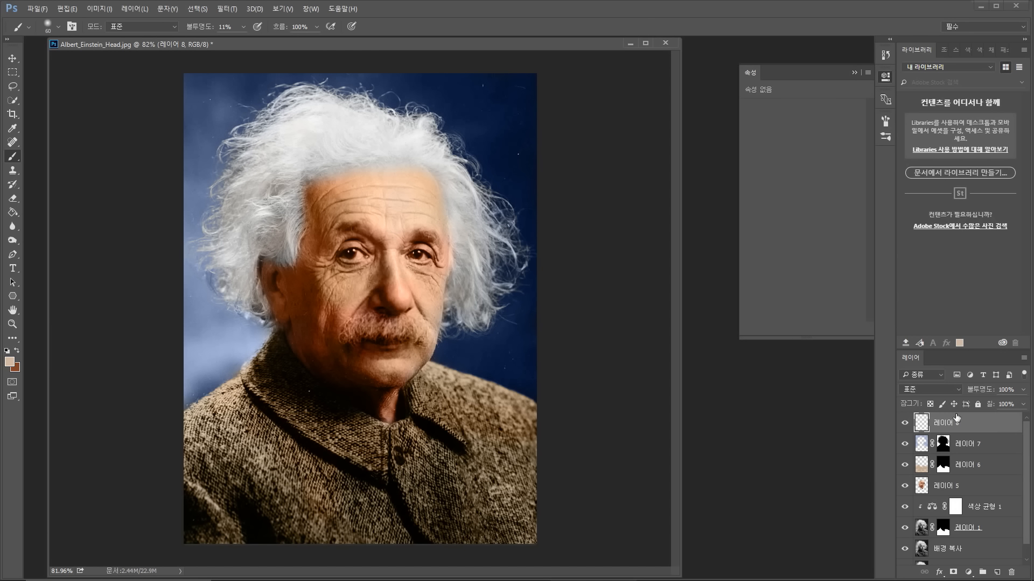
pyautogui.click(949, 391)
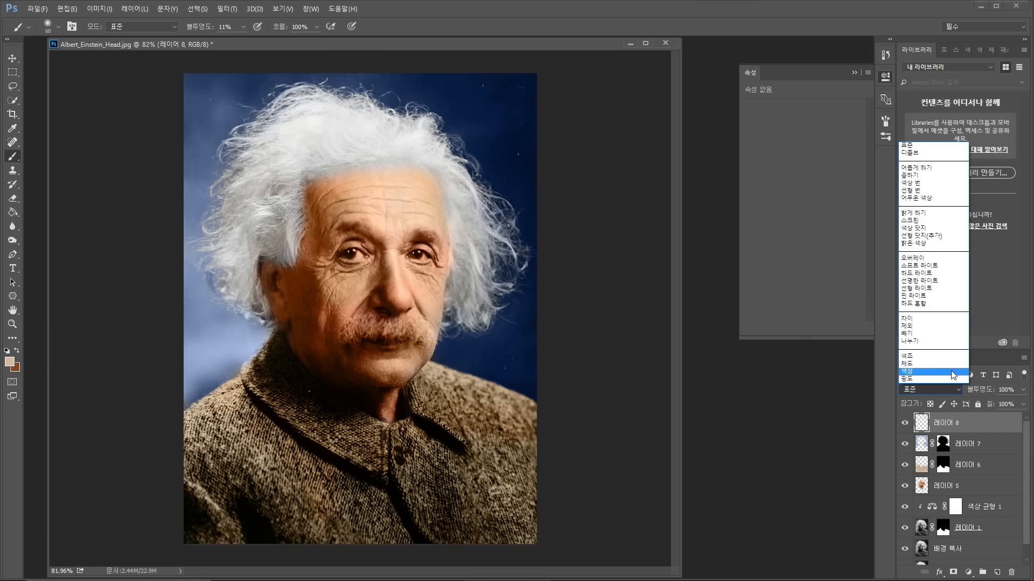
pyautogui.click(952, 372)
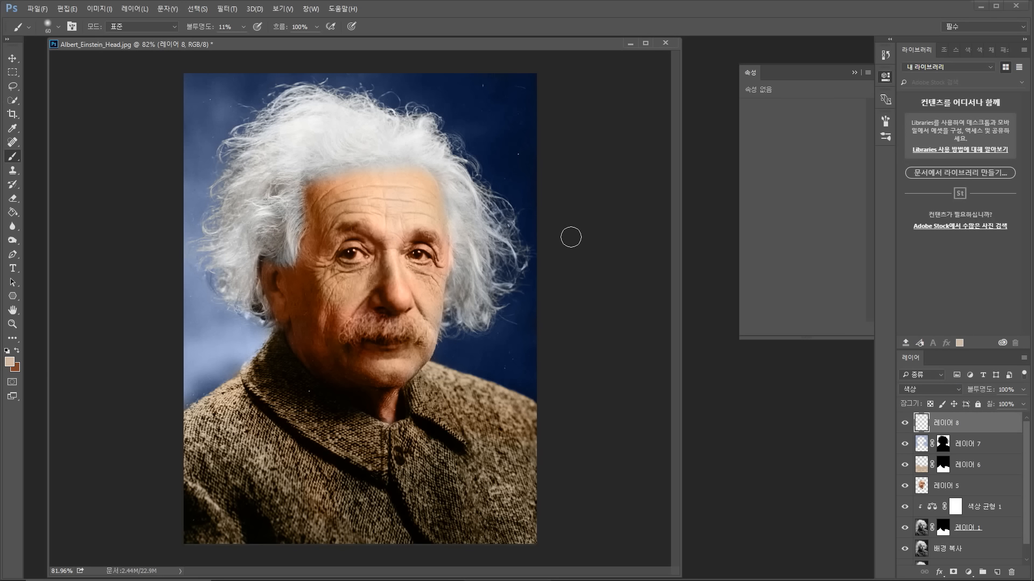
# Step: Clone the forehead's skin colour up to the hairline on 레이어 5 with the Clone Stamp at 100% opacity
pyautogui.click(927, 486)
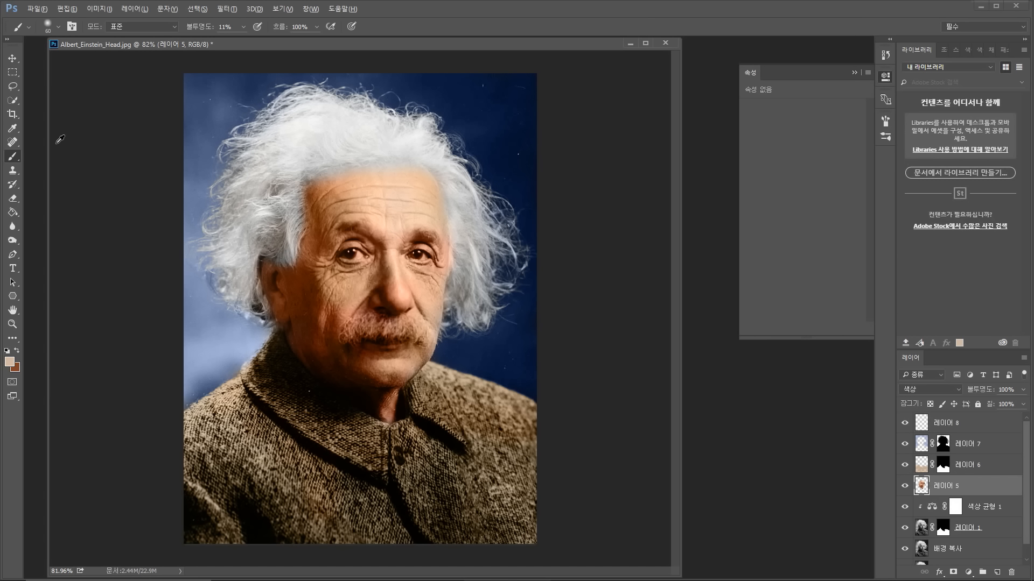
pyautogui.click(14, 171)
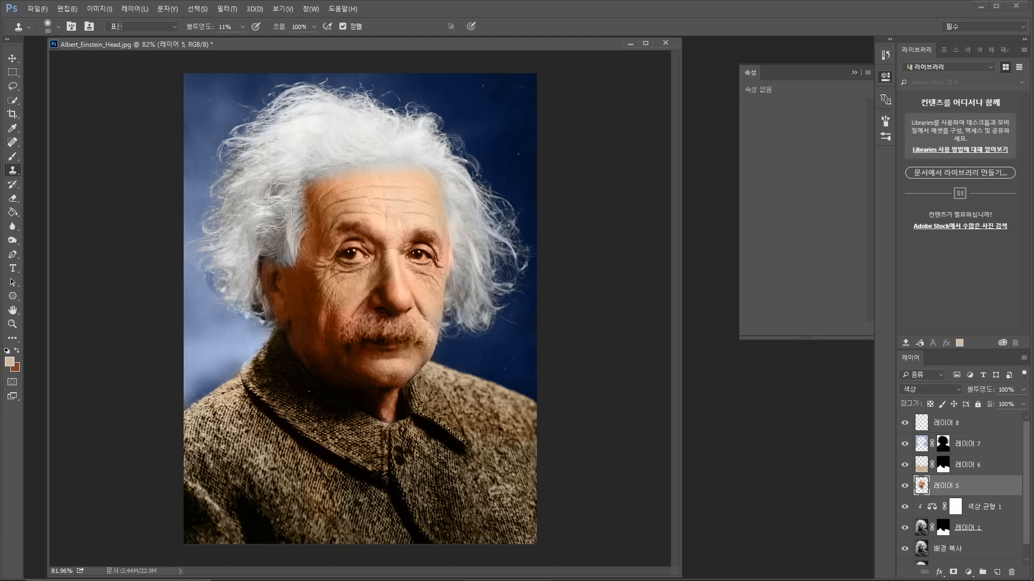
pyautogui.keyDown('alt'); pyautogui.click(427, 190); pyautogui.keyUp('alt')
pyautogui.moveTo(418, 169)
pyautogui.mouseDown()
pyautogui.moveTo(325, 166)
pyautogui.moveTo(314, 182)
pyautogui.mouseUp()
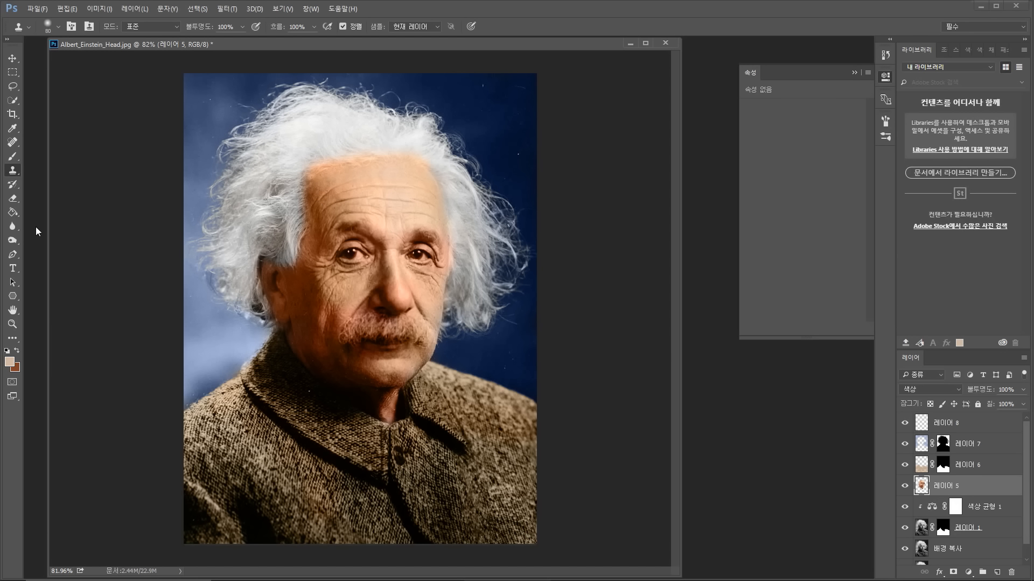
# Step: Erase the skin colour spilling into the hair along the hairline and temple on 레이어 5 with a size 70 eraser
pyautogui.click(13, 198)
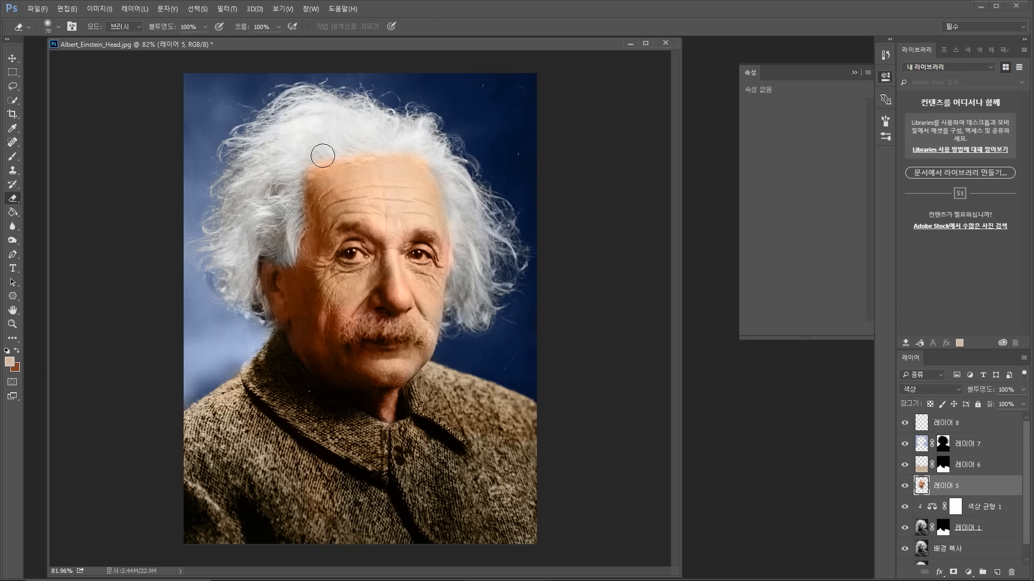
pyautogui.moveTo(324, 160)
pyautogui.mouseDown()
pyautogui.moveTo(392, 143)
pyautogui.moveTo(428, 155)
pyautogui.mouseUp()
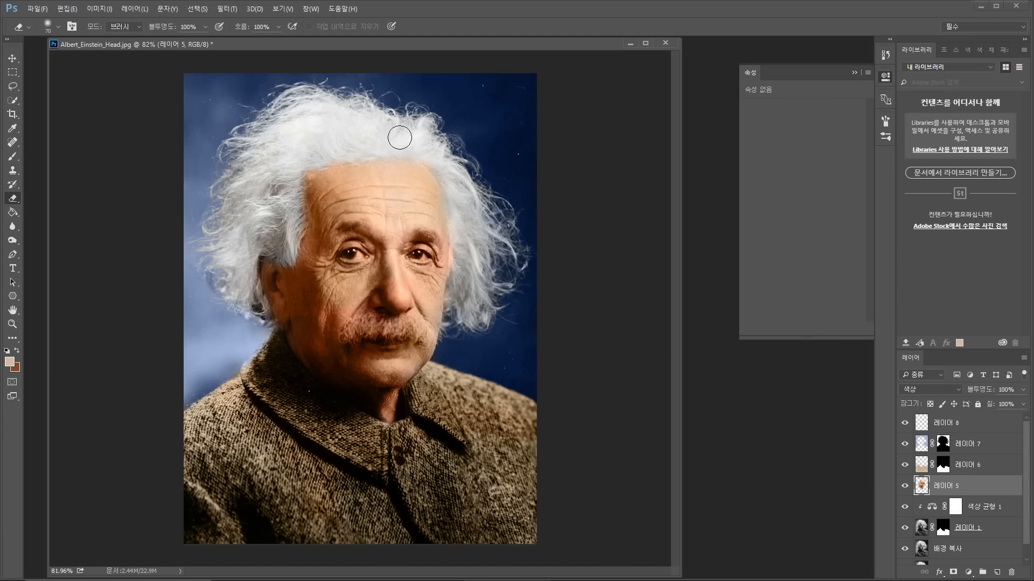
pyautogui.moveTo(304, 167); pyautogui.dragTo(300, 172)
pyautogui.scroll(-4, 408, 201)
pyautogui.scroll(5, 449, 262)
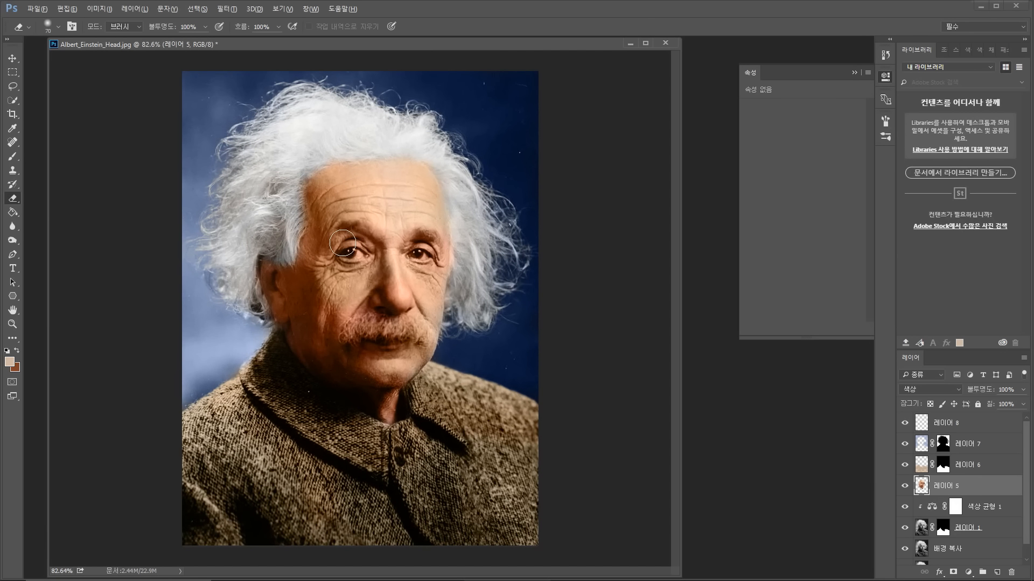
pyautogui.scroll(-3, 401, 232)
pyautogui.scroll(5, 367, 280)
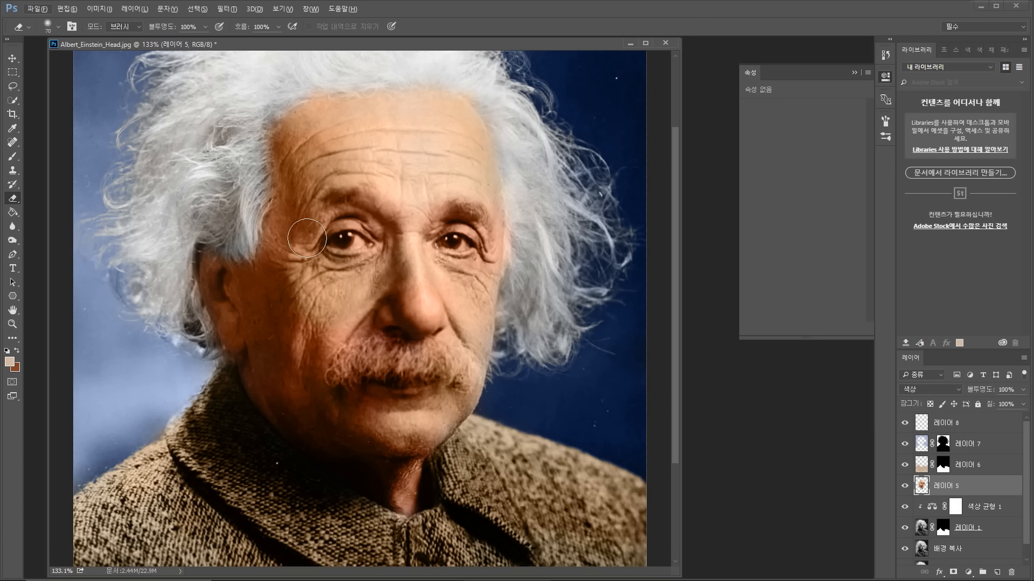
pyautogui.moveTo(535, 42); pyautogui.dragTo(563, 61)
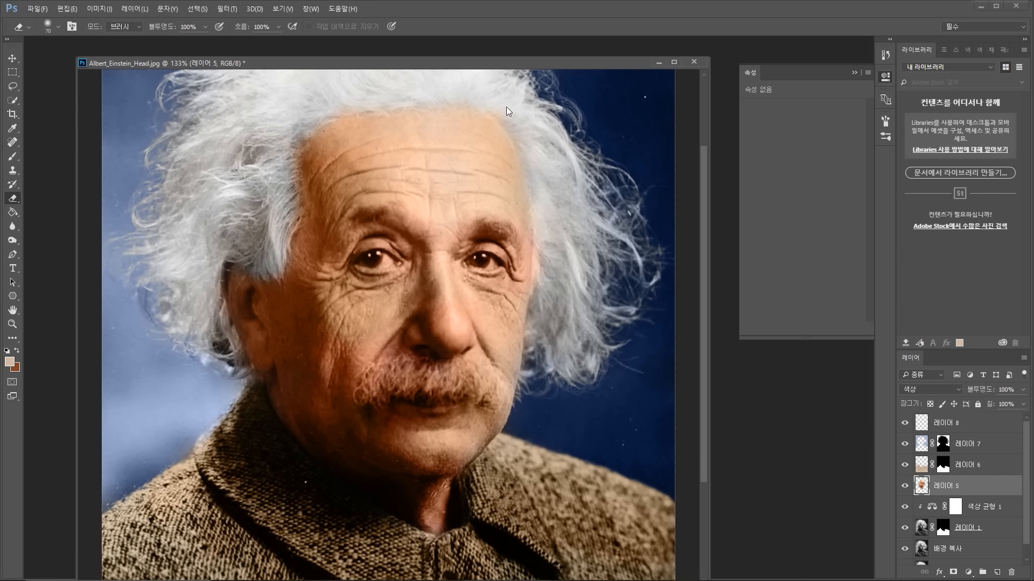
pyautogui.click(311, 9)
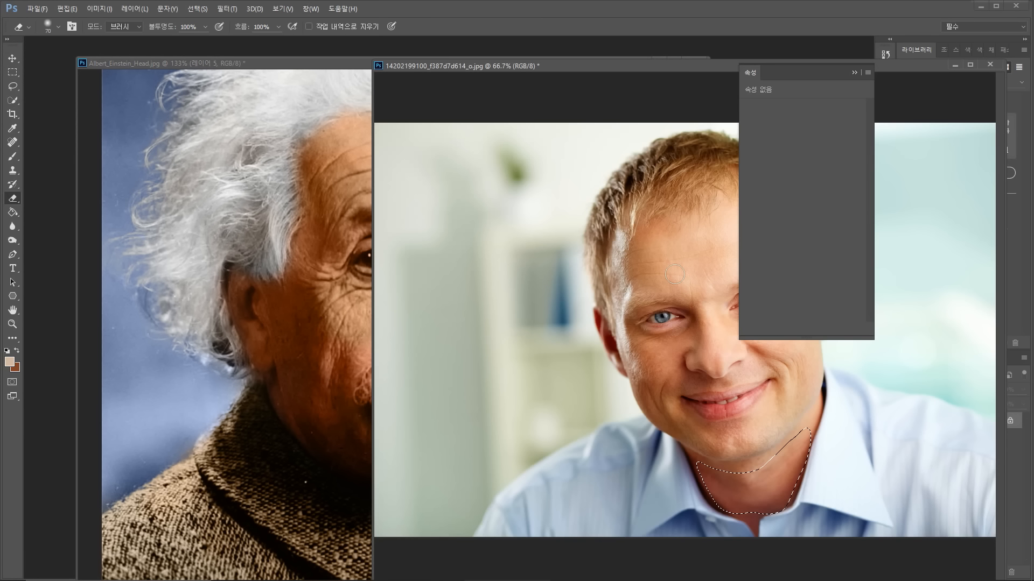
pyautogui.click(13, 73)
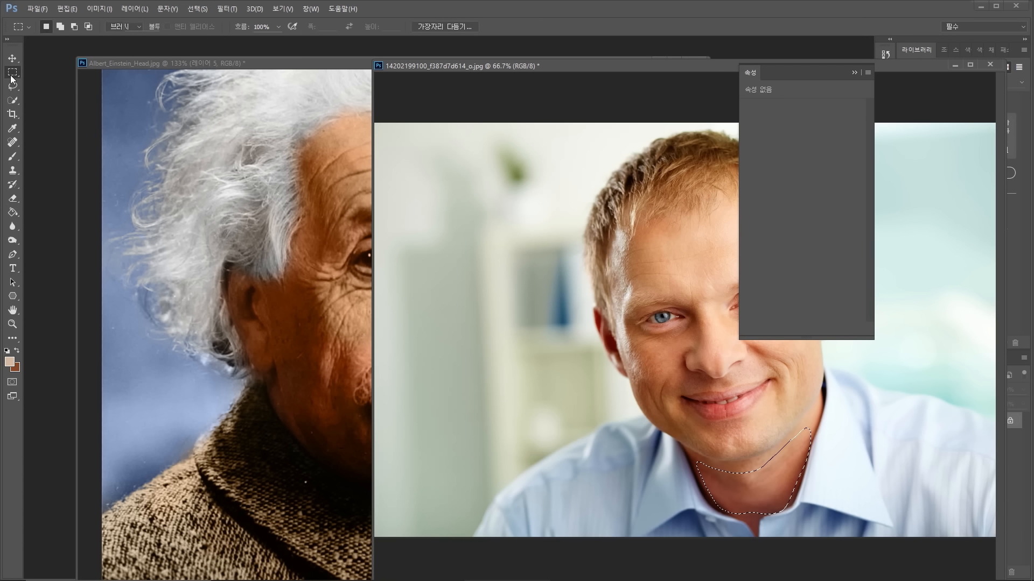
pyautogui.click(692, 332)
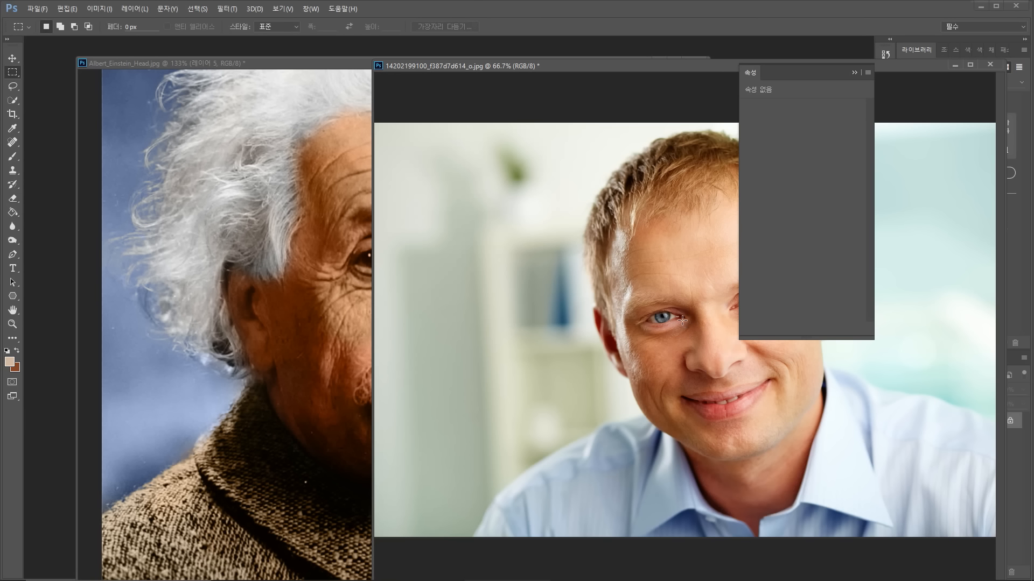
pyautogui.moveTo(678, 321); pyautogui.dragTo(684, 323)
pyautogui.scroll(6, 684, 324)
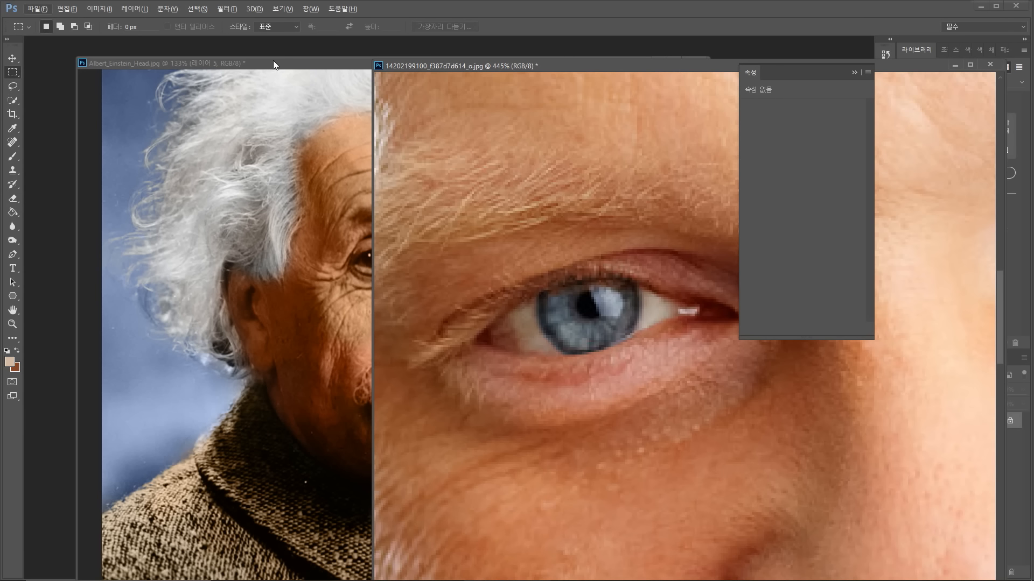
# Step: Rearrange the two document windows side by side and bring the Einstein portrait to the front
pyautogui.moveTo(273, 63); pyautogui.dragTo(196, 52)
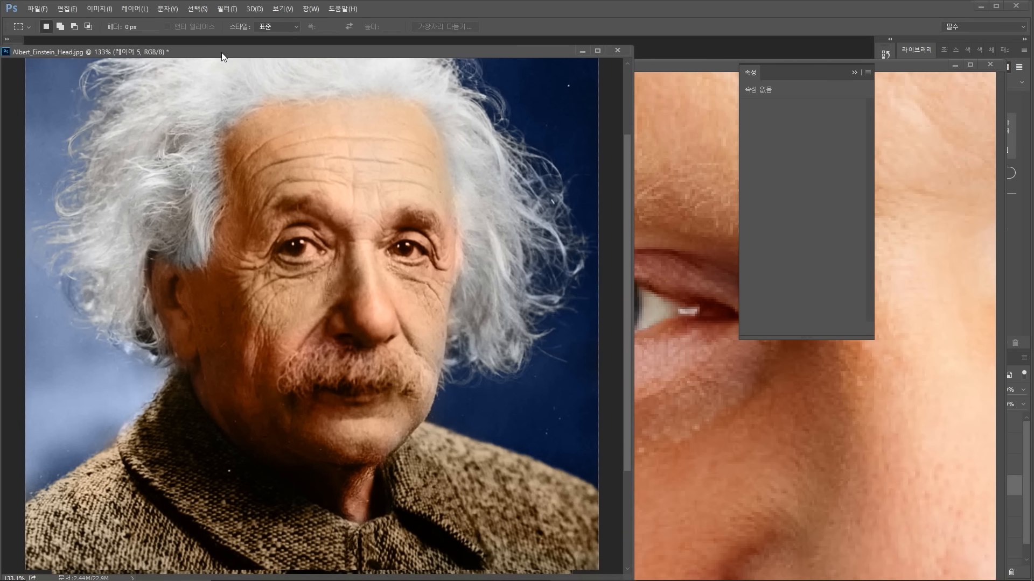
pyautogui.click(669, 64)
pyautogui.moveTo(663, 63); pyautogui.dragTo(549, 63)
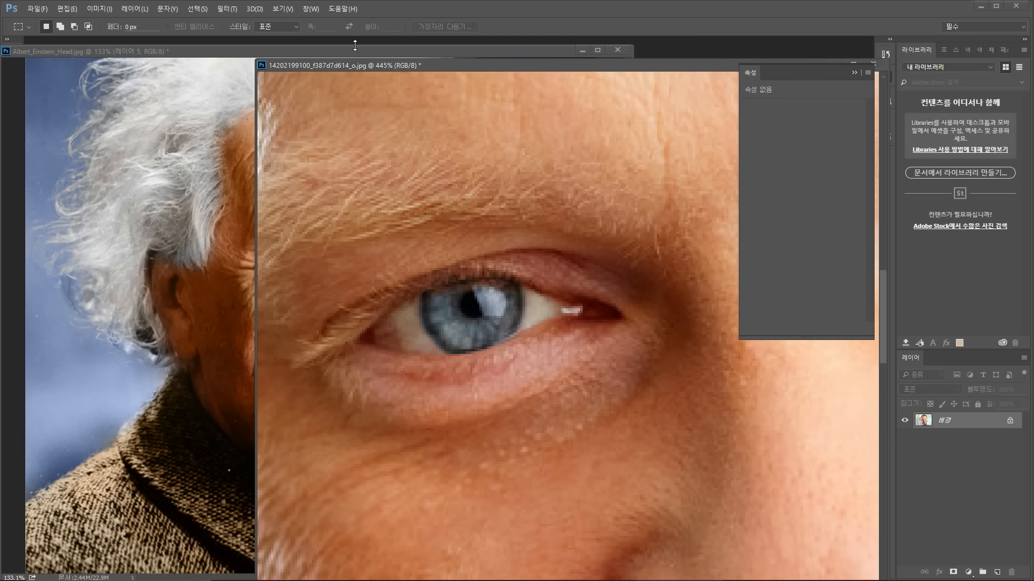
pyautogui.click(354, 50)
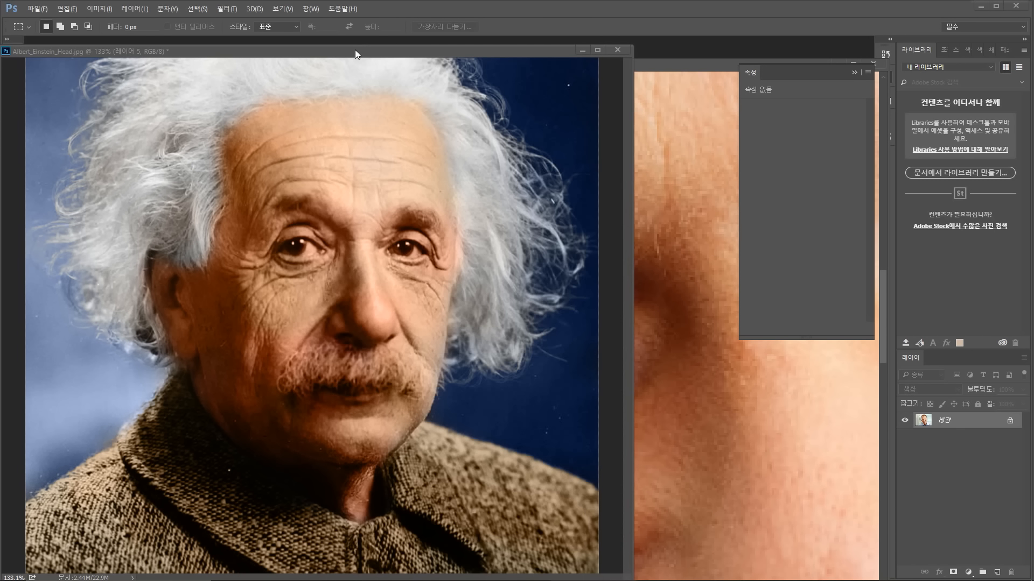
# Step: Sample the white of the reference photo's eye as the Brush colour and return to 레이어 5 of the Einstein portrait
pyautogui.click(661, 72)
pyautogui.moveTo(154, 50); pyautogui.dragTo(182, 51)
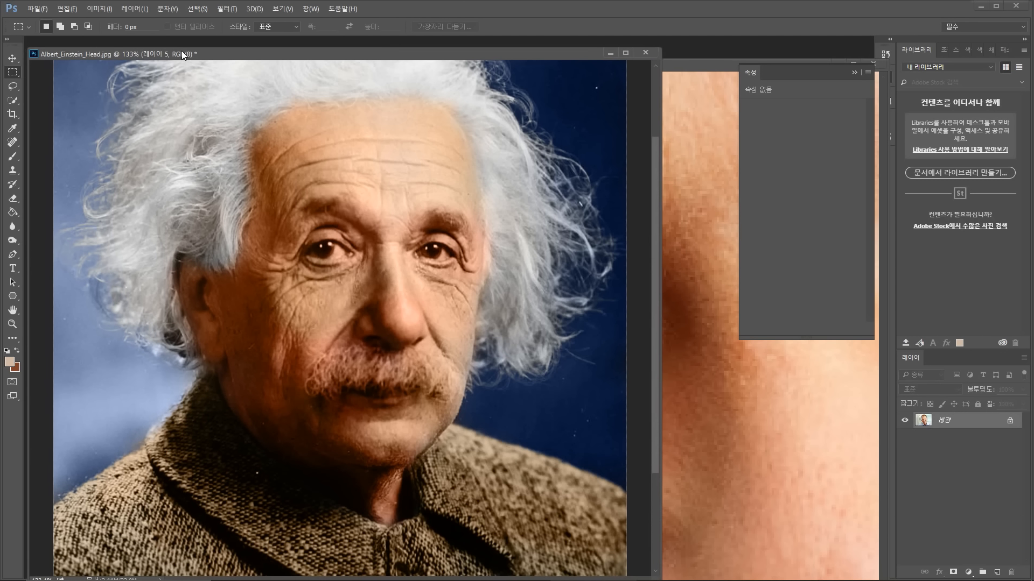
pyautogui.click(12, 157)
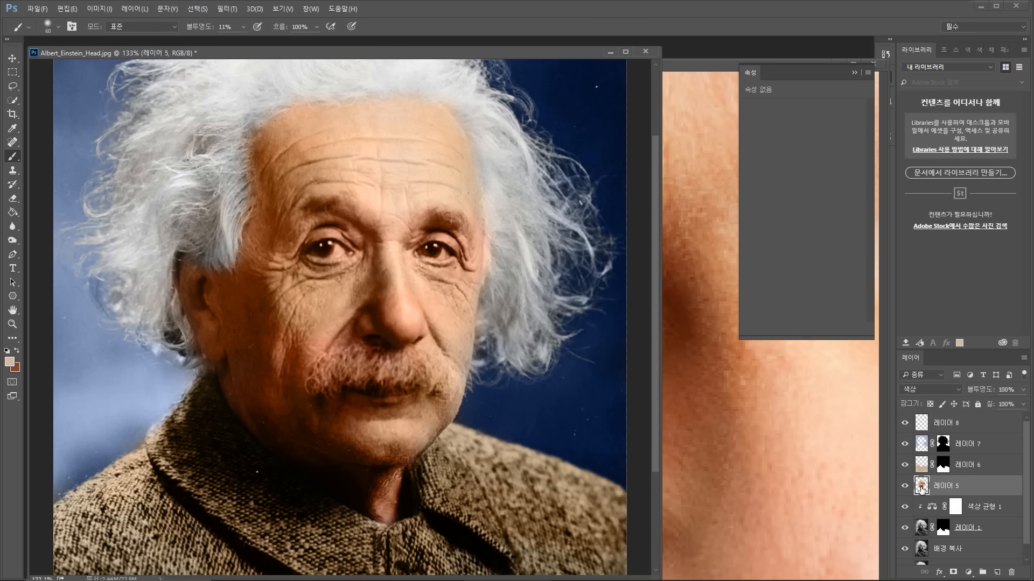
pyautogui.click(683, 76)
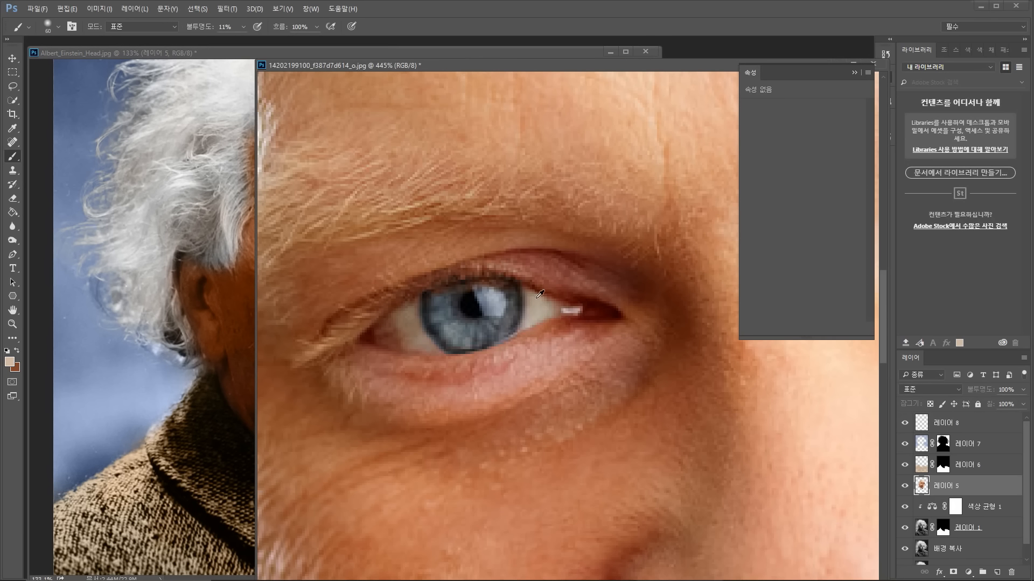
pyautogui.click(219, 50)
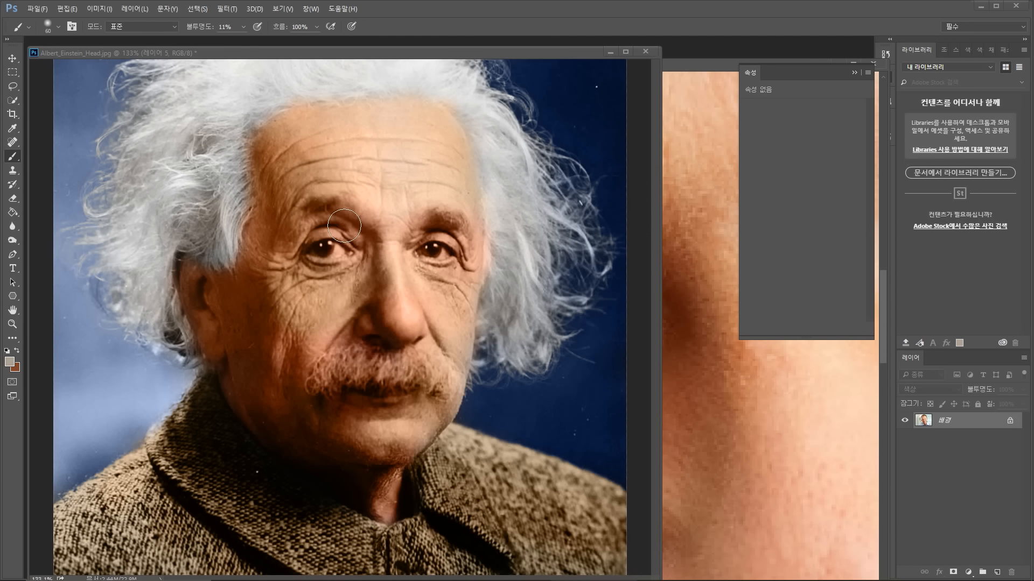
# Step: Paint the whites of both of Einstein's eyes on 레이어 5 with a size 9 brush at 11% opacity
pyautogui.scroll(1, 331, 248)
pyautogui.scroll(2, 330, 248)
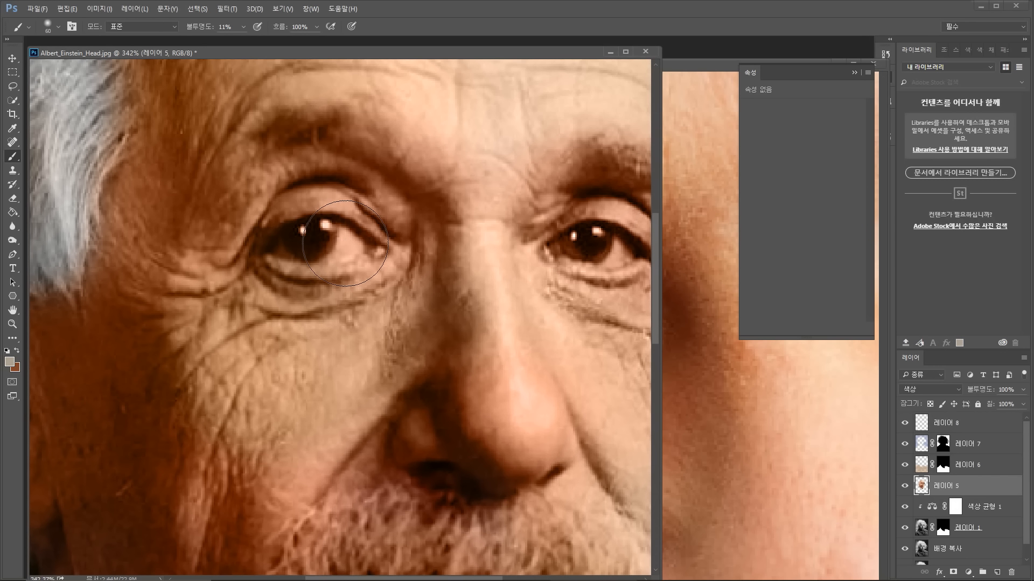
pyautogui.press('[')
pyautogui.press('[')
pyautogui.press('[')
pyautogui.press('[')
pyautogui.press('[')
pyautogui.moveTo(344, 251)
pyautogui.mouseDown()
pyautogui.moveTo(322, 256)
pyautogui.moveTo(362, 247)
pyautogui.moveTo(328, 254)
pyautogui.moveTo(346, 239)
pyautogui.moveTo(362, 246)
pyautogui.moveTo(333, 222)
pyautogui.moveTo(356, 242)
pyautogui.mouseUp()
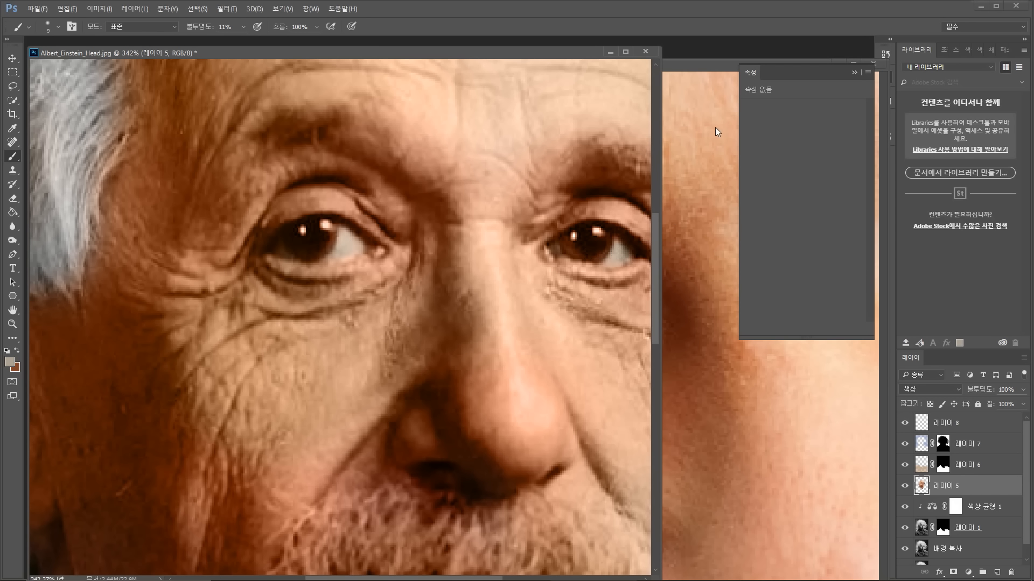
# Step: Sample the blue-grey iris colour from the reference photo and paint both of Einstein's irises with it on 레이어 5
pyautogui.click(706, 63)
pyautogui.keyDown('alt'); pyautogui.click(491, 322); pyautogui.keyUp('alt')
pyautogui.click(228, 53)
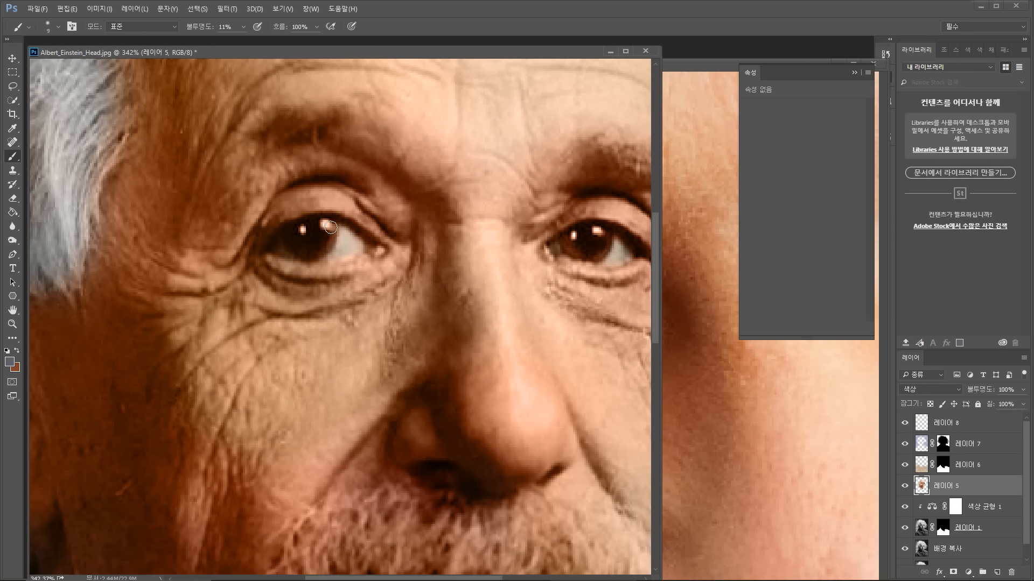
pyautogui.moveTo(327, 224); pyautogui.dragTo(302, 228)
pyautogui.moveTo(315, 247)
pyautogui.mouseDown()
pyautogui.moveTo(323, 237)
pyautogui.moveTo(291, 243)
pyautogui.moveTo(323, 230)
pyautogui.moveTo(307, 243)
pyautogui.moveTo(313, 232)
pyautogui.moveTo(328, 241)
pyautogui.moveTo(298, 245)
pyautogui.moveTo(329, 230)
pyautogui.moveTo(301, 241)
pyautogui.mouseUp()
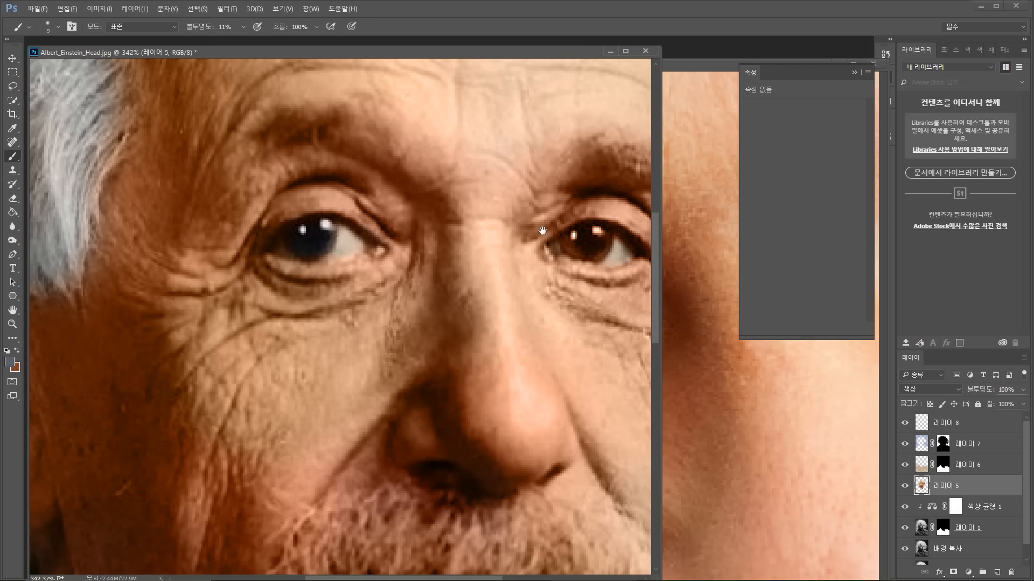
pyautogui.moveTo(542, 231); pyautogui.dragTo(465, 230)
pyautogui.moveTo(527, 236)
pyautogui.mouseDown()
pyautogui.moveTo(477, 245)
pyautogui.moveTo(507, 225)
pyautogui.moveTo(482, 238)
pyautogui.moveTo(509, 226)
pyautogui.moveTo(481, 234)
pyautogui.moveTo(549, 236)
pyautogui.moveTo(531, 224)
pyautogui.moveTo(575, 247)
pyautogui.moveTo(505, 229)
pyautogui.mouseUp()
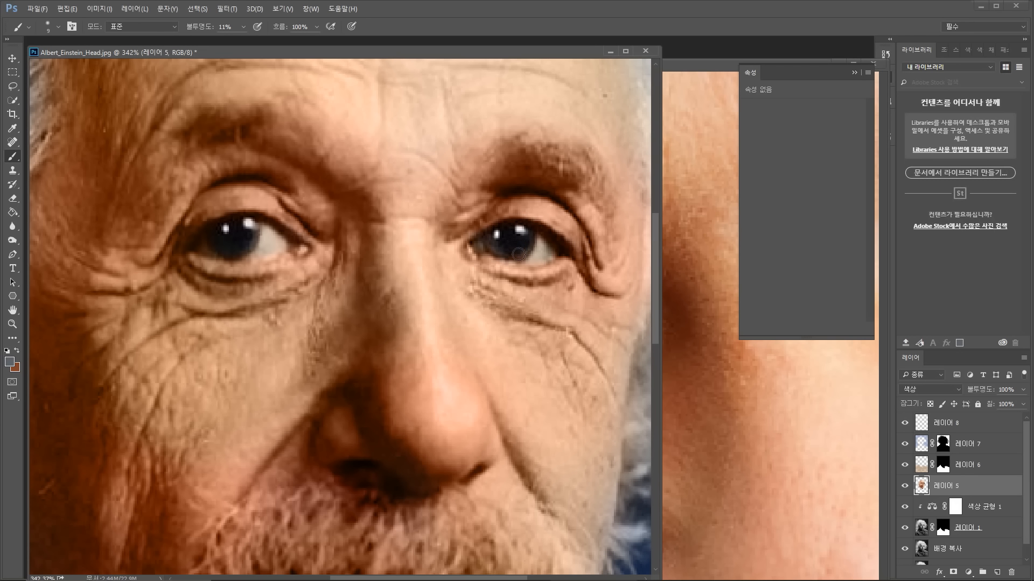
# Step: Erase the skin colour over the moustache on 레이어 5 with a size 40 eraser at 16% opacity
pyautogui.scroll(-5, 500, 250)
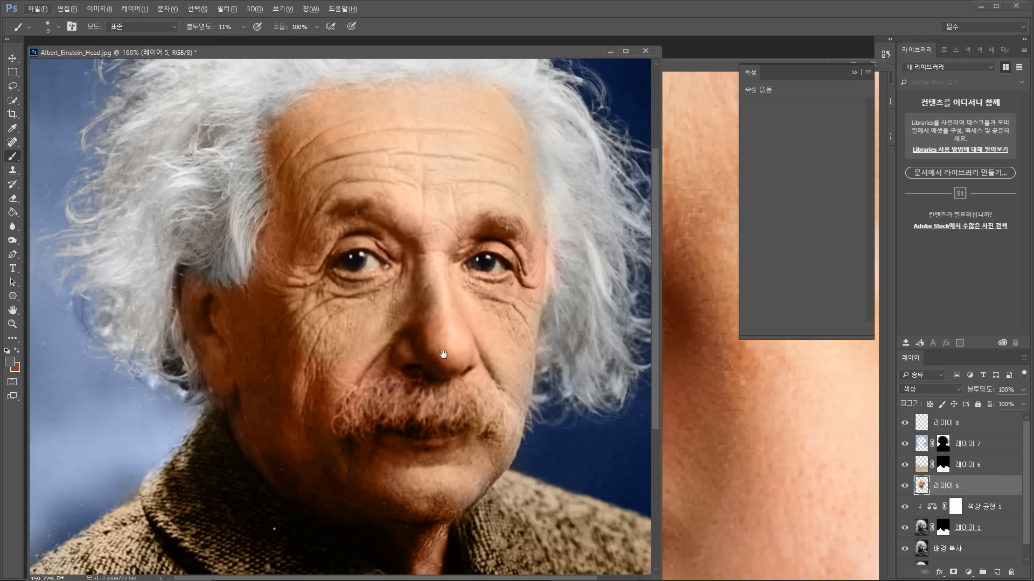
pyautogui.moveTo(443, 355)
pyautogui.mouseDown()
pyautogui.moveTo(439, 309)
pyautogui.moveTo(386, 269)
pyautogui.mouseUp()
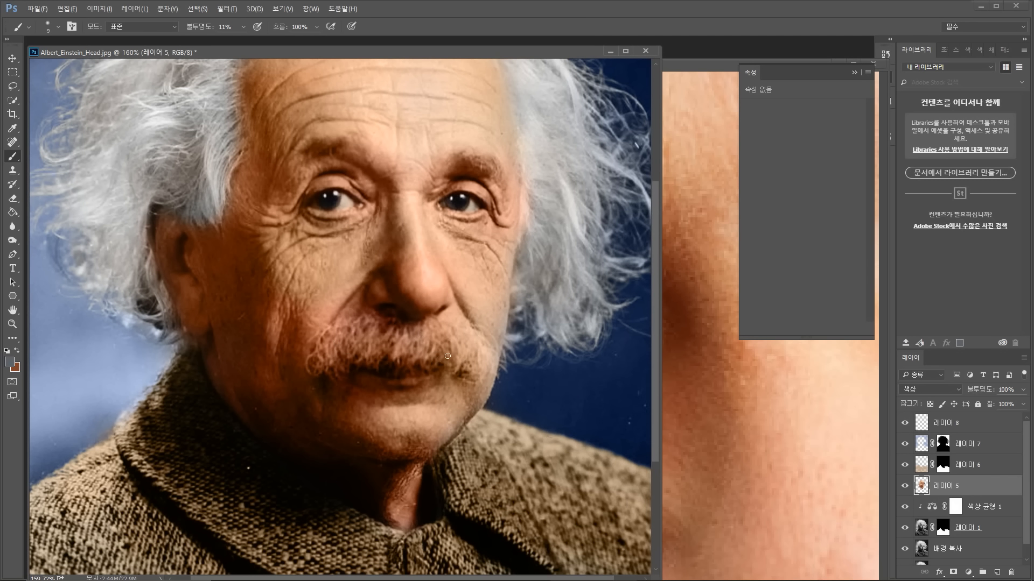
pyautogui.click(13, 196)
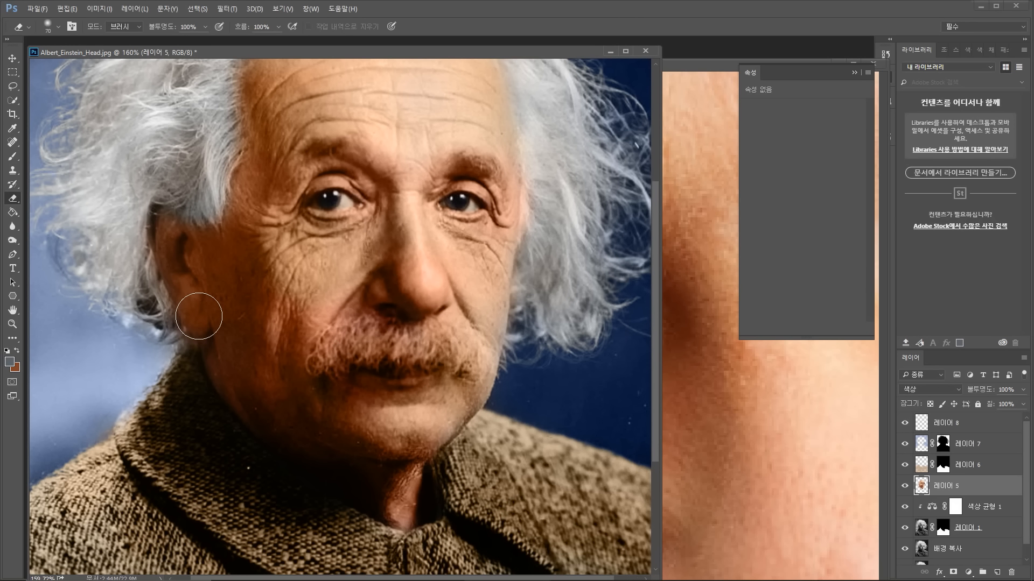
pyautogui.press('[')
pyautogui.press('[')
pyautogui.press('[')
pyautogui.moveTo(205, 26); pyautogui.dragTo(162, 41)
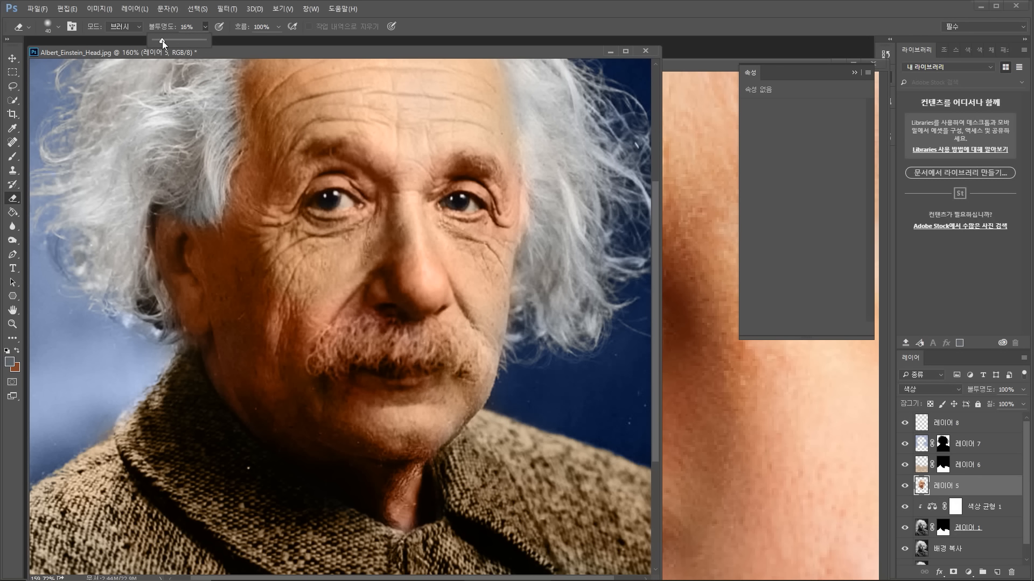
pyautogui.moveTo(358, 342)
pyautogui.mouseDown()
pyautogui.moveTo(325, 365)
pyautogui.moveTo(323, 350)
pyautogui.moveTo(336, 360)
pyautogui.moveTo(341, 347)
pyautogui.moveTo(403, 353)
pyautogui.moveTo(382, 335)
pyautogui.moveTo(391, 334)
pyautogui.moveTo(436, 366)
pyautogui.moveTo(430, 328)
pyautogui.moveTo(455, 359)
pyautogui.moveTo(486, 352)
pyautogui.moveTo(468, 339)
pyautogui.moveTo(361, 325)
pyautogui.moveTo(330, 345)
pyautogui.moveTo(324, 367)
pyautogui.moveTo(440, 366)
pyautogui.moveTo(471, 349)
pyautogui.moveTo(447, 329)
pyautogui.moveTo(365, 331)
pyautogui.moveTo(374, 331)
pyautogui.moveTo(383, 352)
pyautogui.moveTo(504, 362)
pyautogui.mouseUp()
pyautogui.hotkey('ctrl', '0')
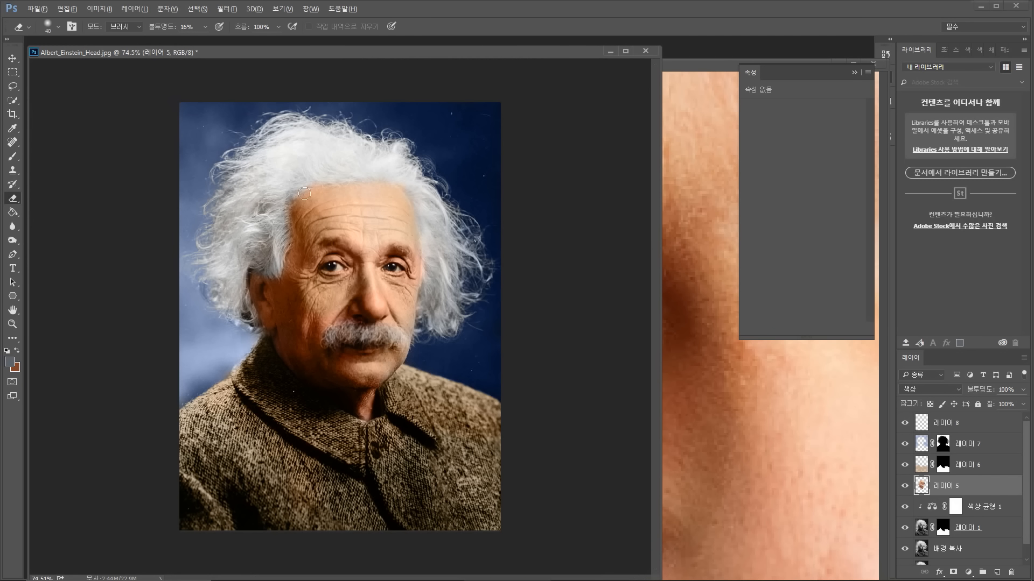
# Step: Add a new layer directly above 레이어 5 and set the Brush colour to white (#ffffff)
pyautogui.scroll(8, 365, 407)
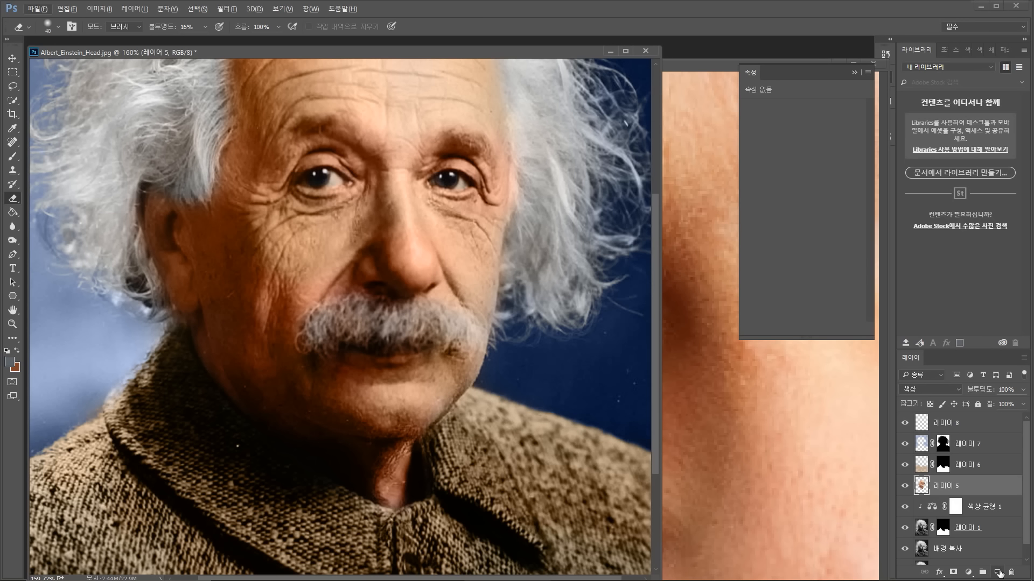
pyautogui.click(997, 572)
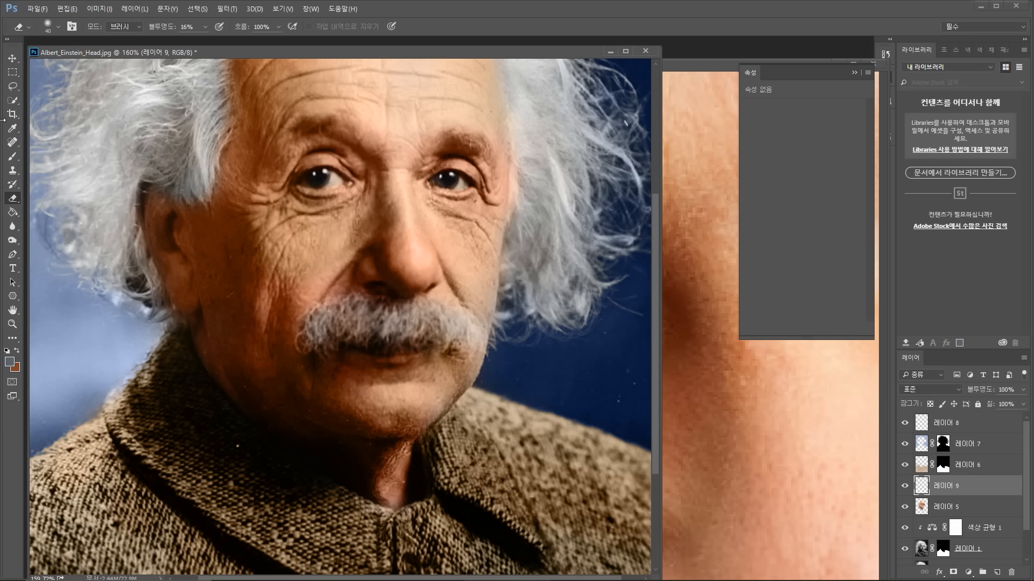
pyautogui.click(11, 159)
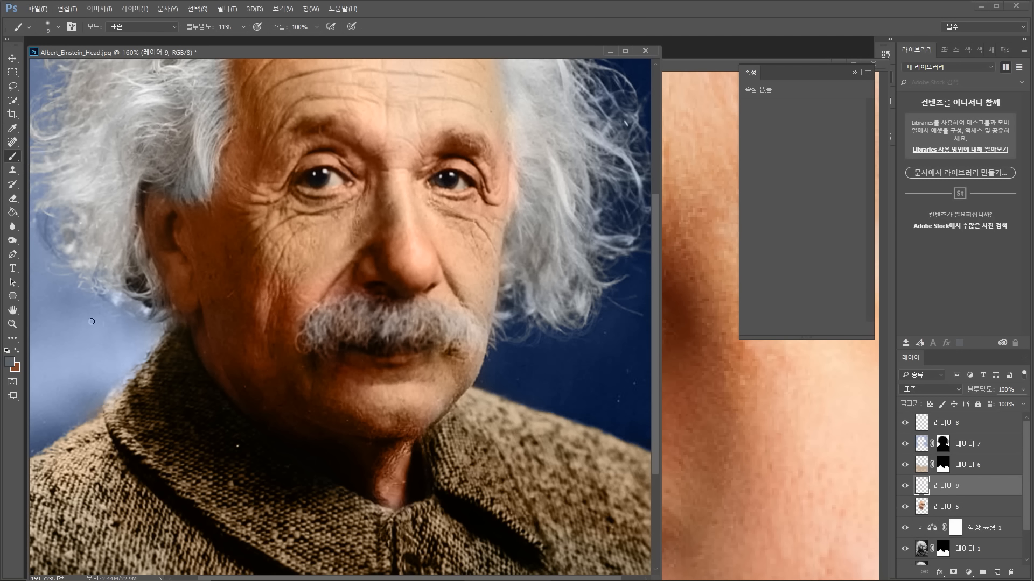
pyautogui.click(10, 362)
pyautogui.moveTo(488, 302); pyautogui.dragTo(459, 278)
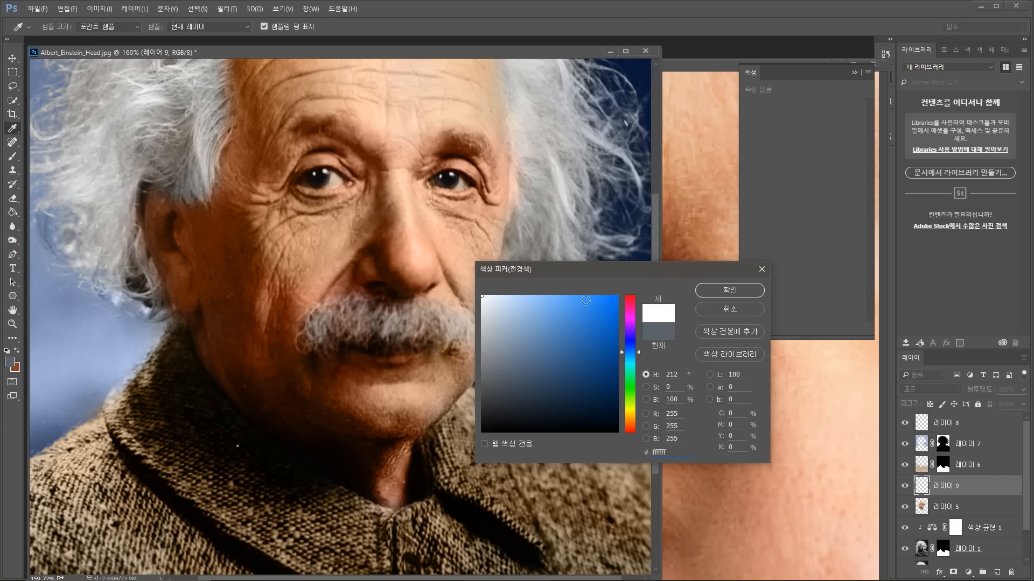
pyautogui.click(736, 292)
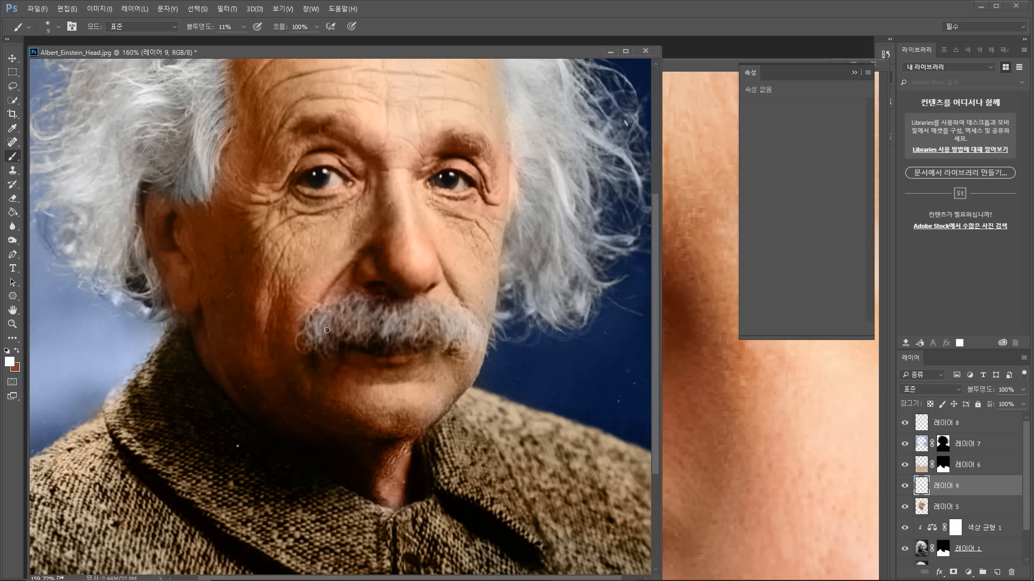
# Step: Brush white over the moustache on 레이어 9 at 11% opacity and set that layer's blend mode to 광도 (Luminosity)
pyautogui.moveTo(332, 328); pyautogui.dragTo(389, 319)
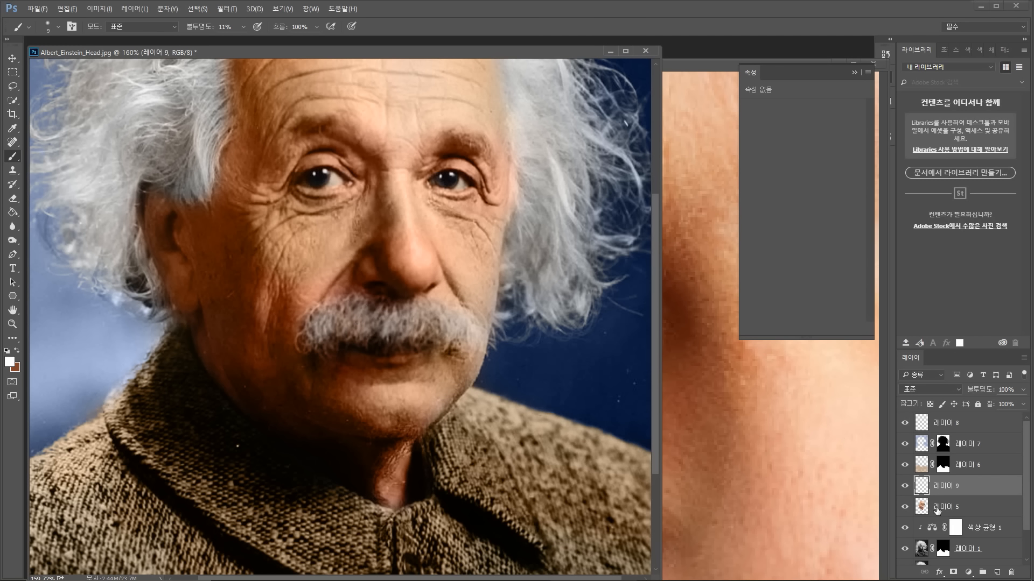
pyautogui.click(954, 388)
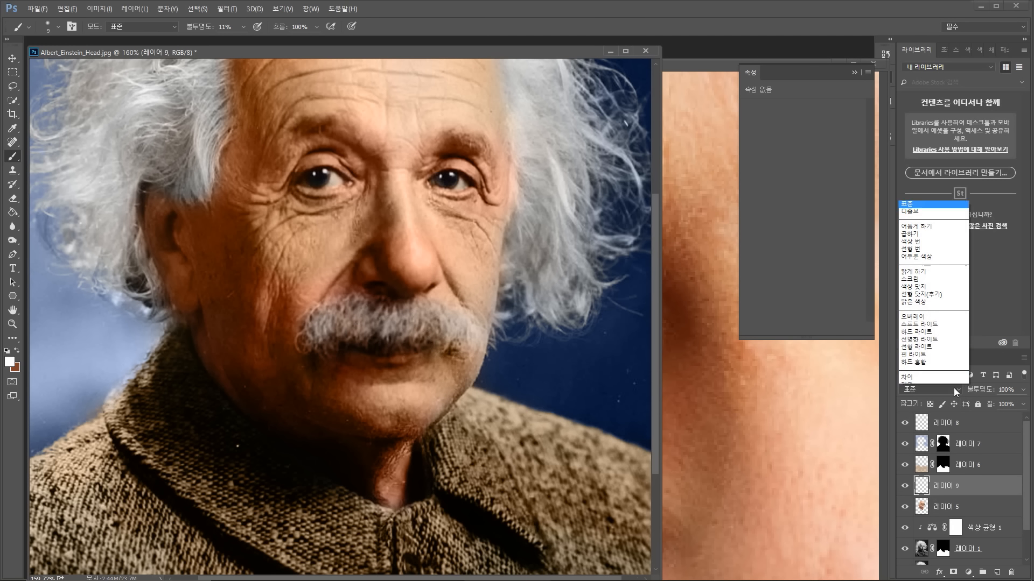
pyautogui.click(947, 378)
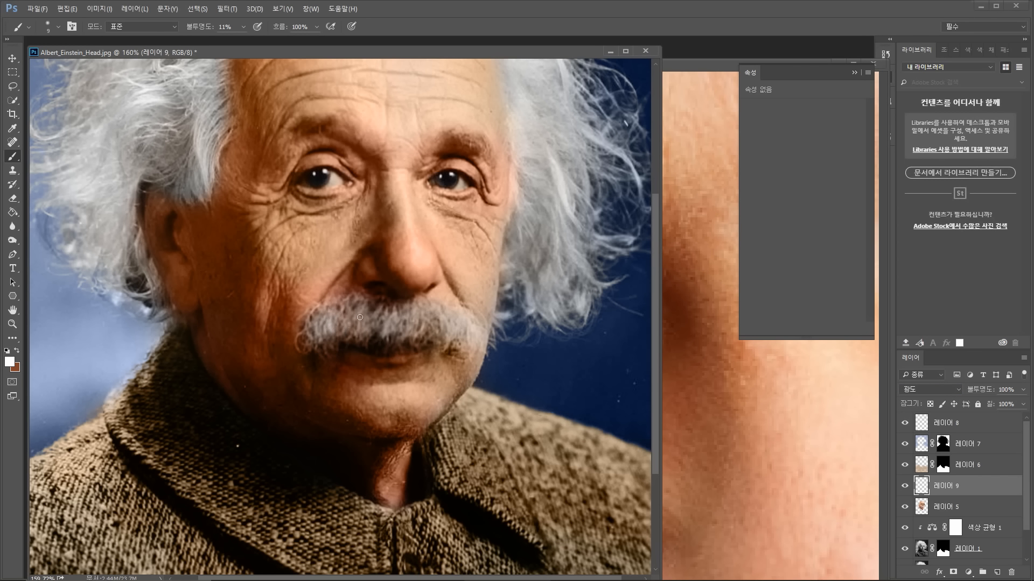
pyautogui.moveTo(392, 308)
pyautogui.mouseDown()
pyautogui.moveTo(395, 324)
pyautogui.moveTo(413, 330)
pyautogui.mouseUp()
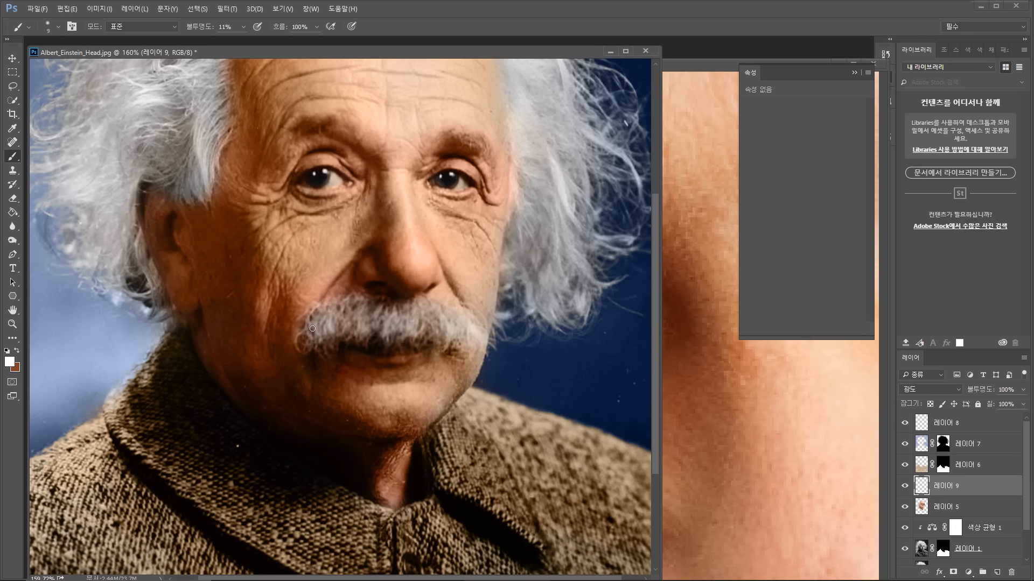
pyautogui.scroll(-3, 359, 315)
pyautogui.scroll(1, 427, 313)
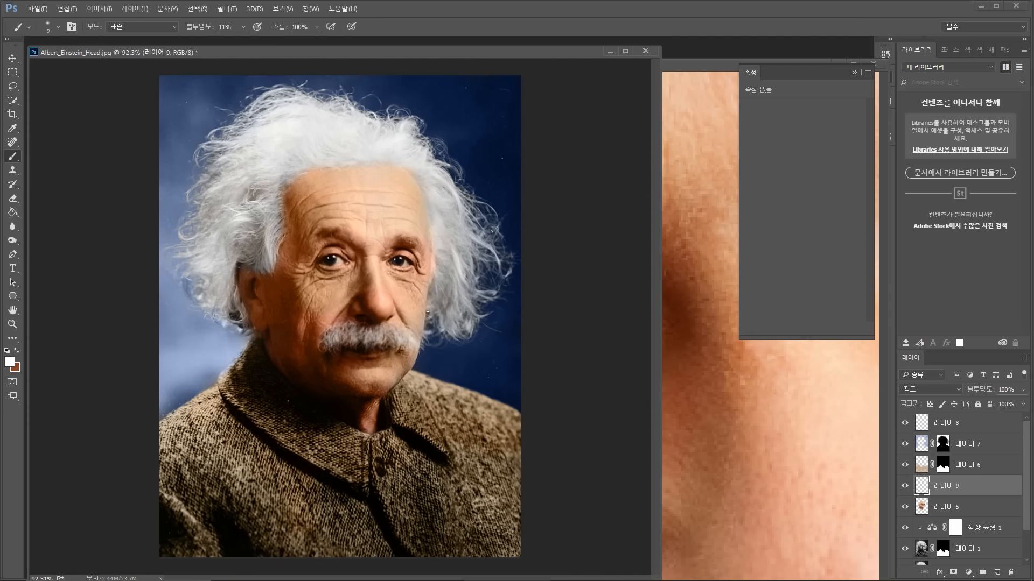
pyautogui.scroll(3, 328, 245)
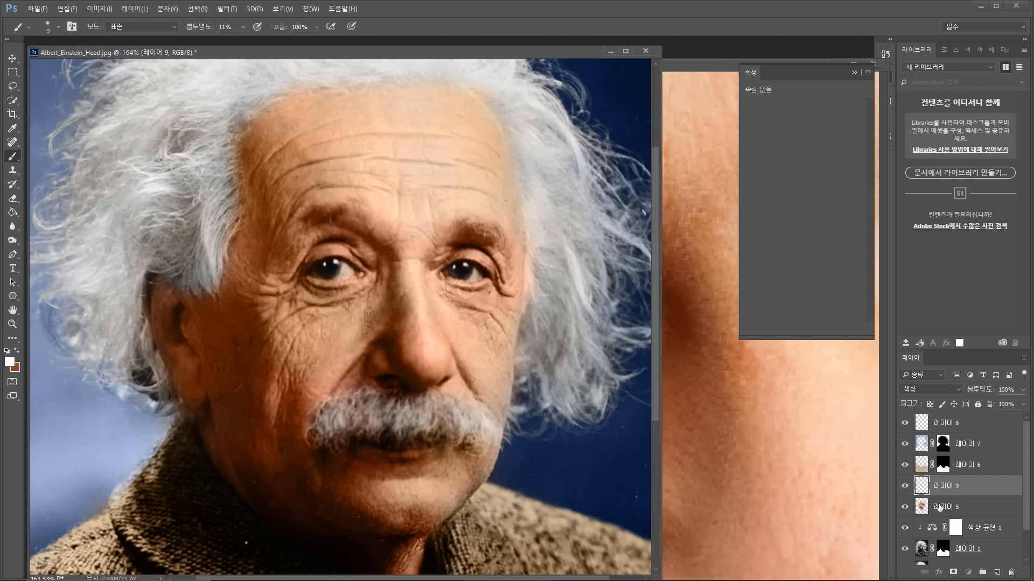
# Step: Erase the skin colour over both eyebrows on 레이어 5 with the size 40 eraser at 16% opacity
pyautogui.click(929, 509)
pyautogui.click(12, 198)
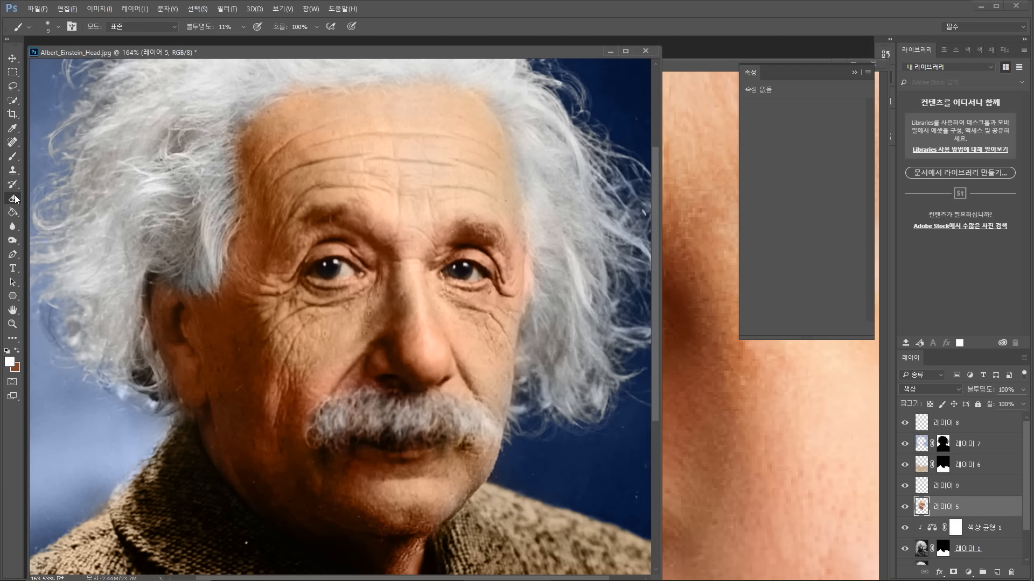
pyautogui.moveTo(344, 222)
pyautogui.mouseDown()
pyautogui.moveTo(317, 216)
pyautogui.moveTo(340, 214)
pyautogui.moveTo(330, 209)
pyautogui.moveTo(347, 218)
pyautogui.moveTo(318, 215)
pyautogui.mouseUp()
pyautogui.moveTo(470, 232)
pyautogui.mouseDown()
pyautogui.moveTo(463, 240)
pyautogui.moveTo(460, 232)
pyautogui.moveTo(498, 238)
pyautogui.mouseUp()
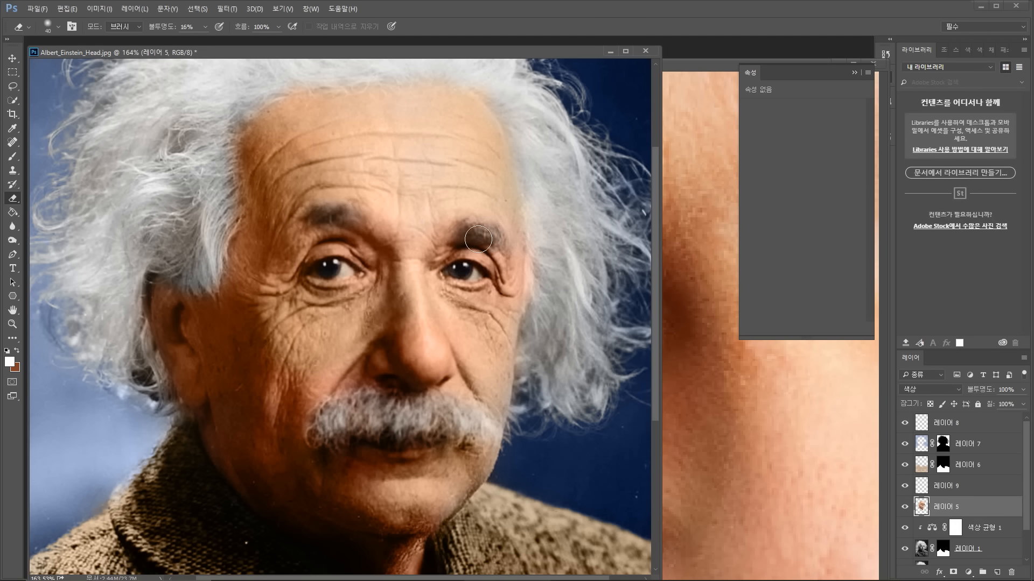
pyautogui.scroll(-5, 424, 273)
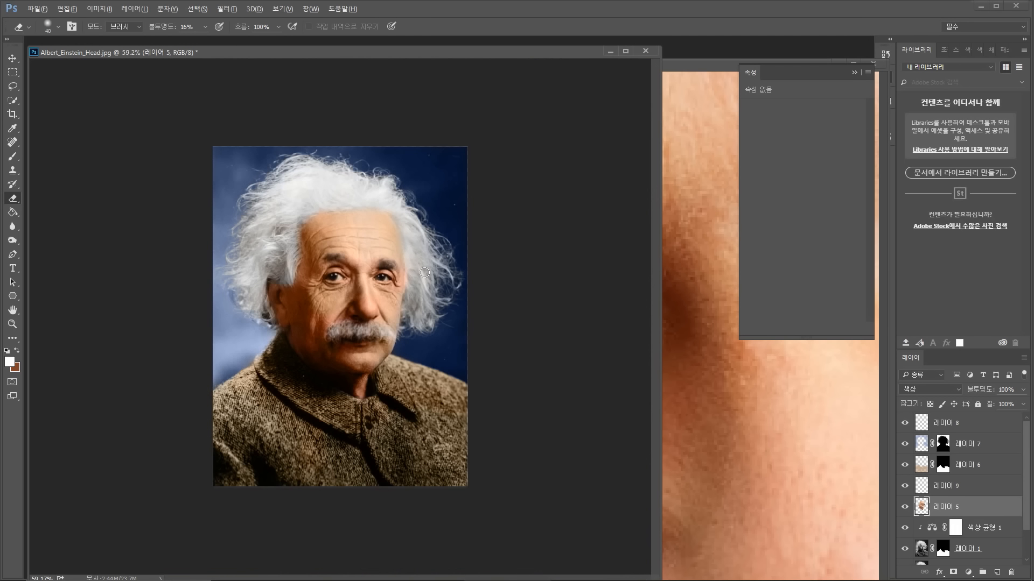
pyautogui.scroll(-1, 424, 273)
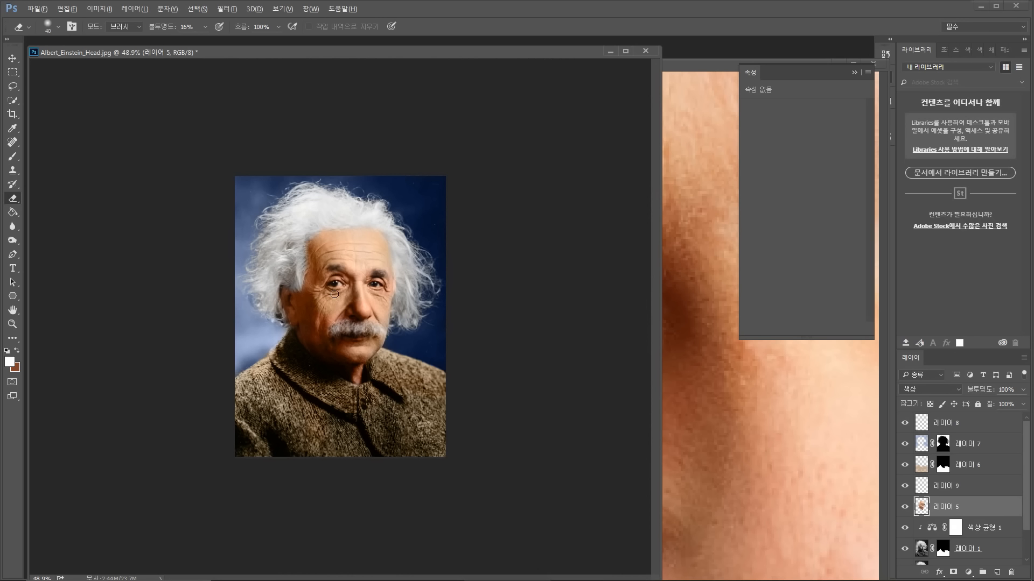
pyautogui.scroll(3, 365, 300)
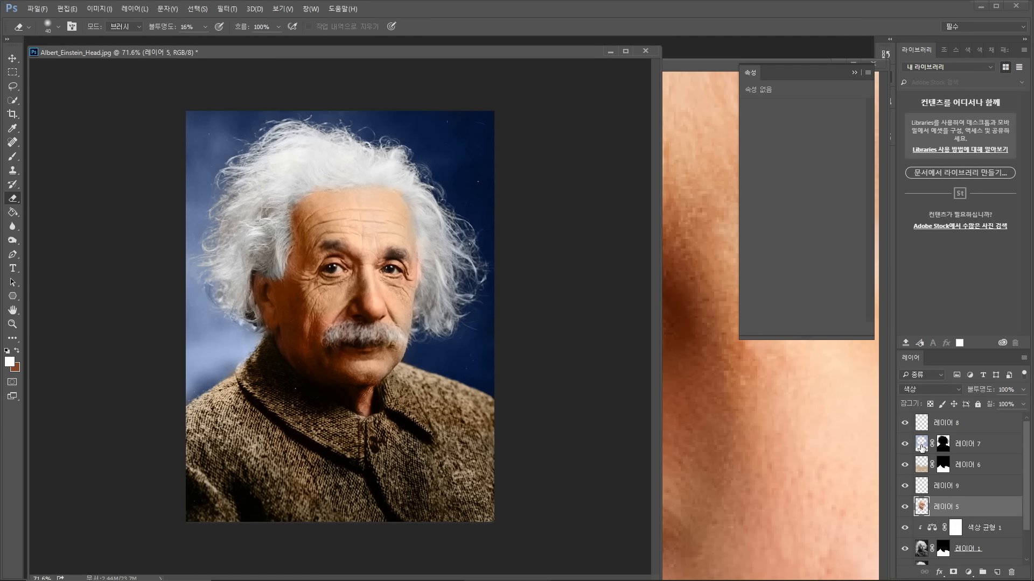
# Step: Add a Hue/Saturation (색조/채도) adjustment layer above 레이어 7 and clip it to that layer
pyautogui.click(921, 443)
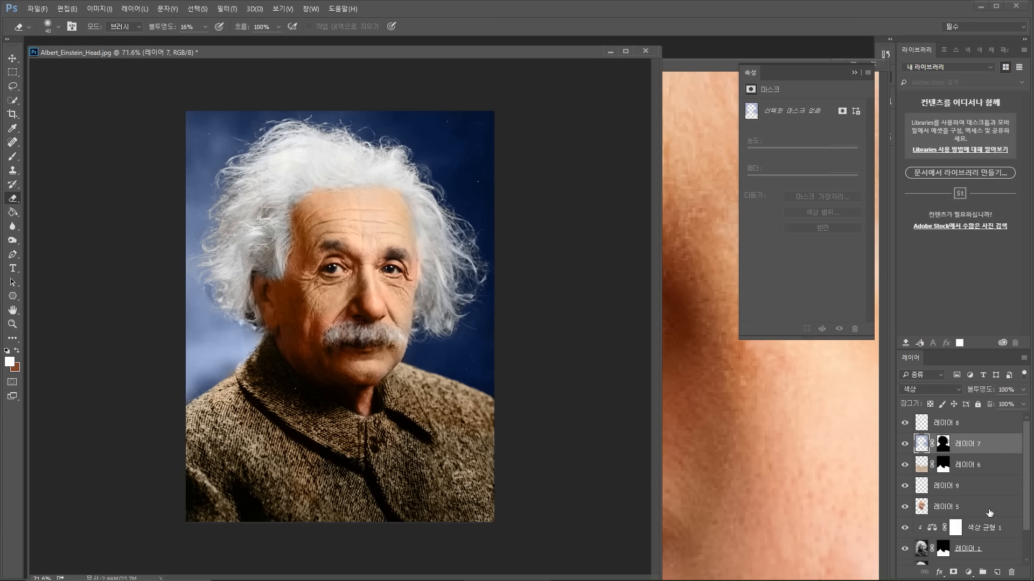
pyautogui.click(968, 573)
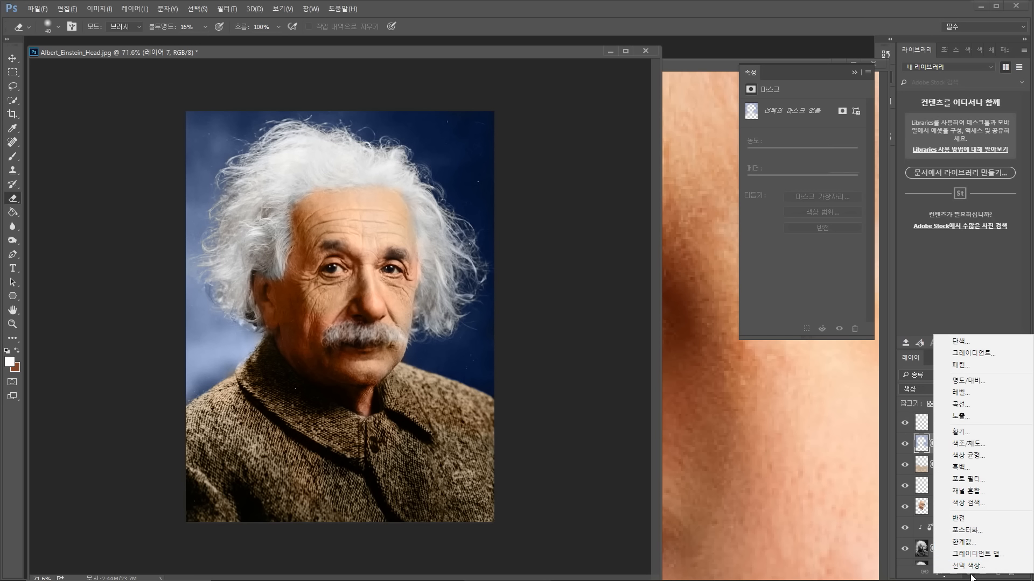
pyautogui.click(983, 445)
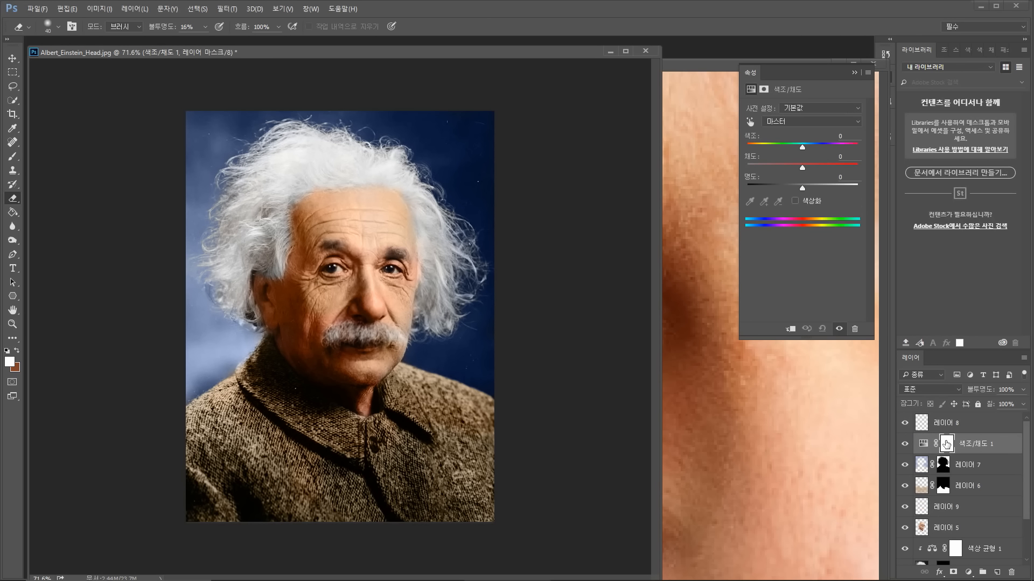
pyautogui.keyDown('alt'); pyautogui.click(921, 452); pyautogui.keyUp('alt')
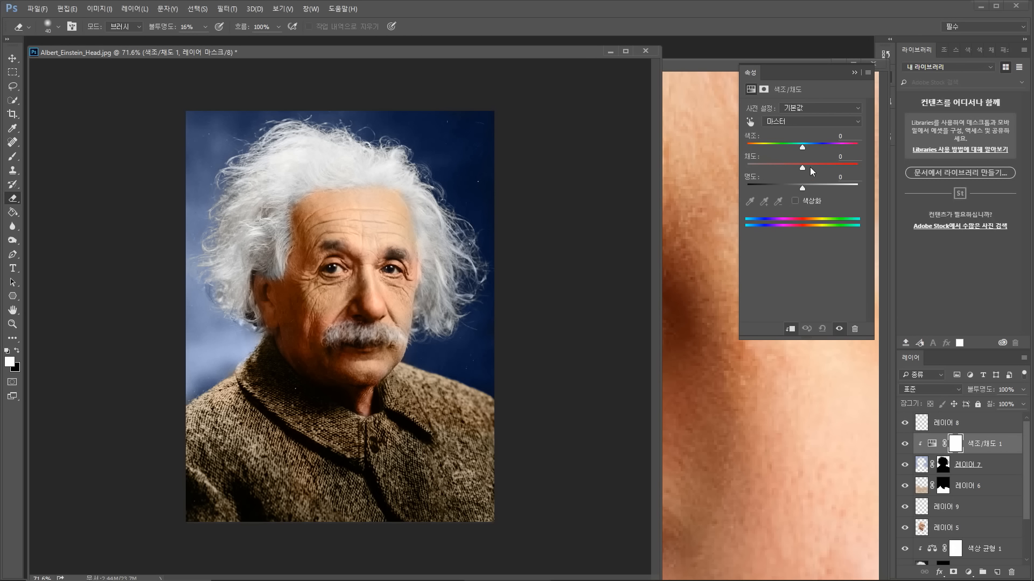
# Step: Set the background's Hue/Saturation adjustment to hue -61, saturation -73 and lightness -2
pyautogui.moveTo(802, 167); pyautogui.dragTo(761, 169)
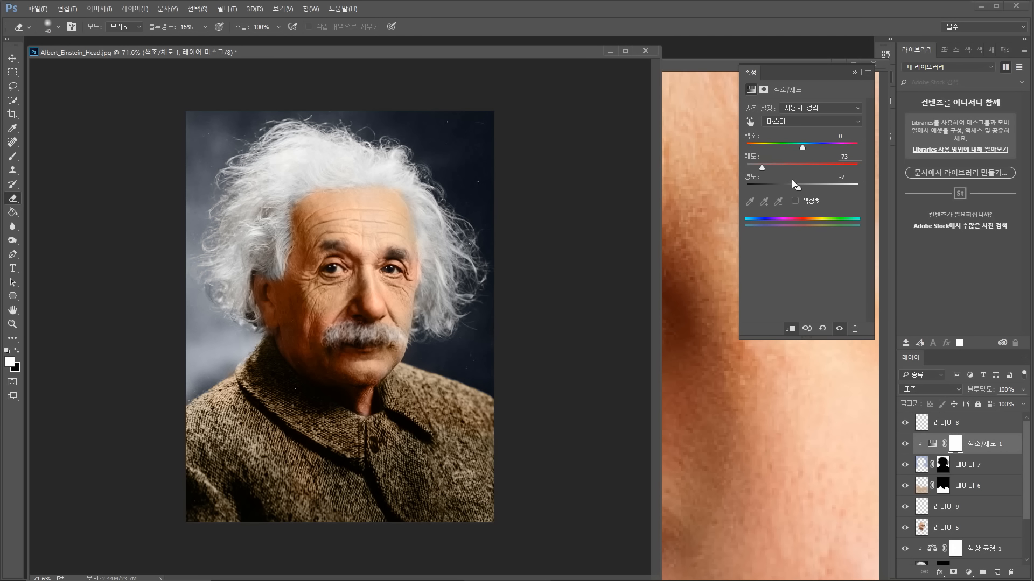
pyautogui.moveTo(796, 189)
pyautogui.mouseDown()
pyautogui.moveTo(783, 189)
pyautogui.moveTo(870, 184)
pyautogui.moveTo(806, 194)
pyautogui.moveTo(815, 192)
pyautogui.mouseUp()
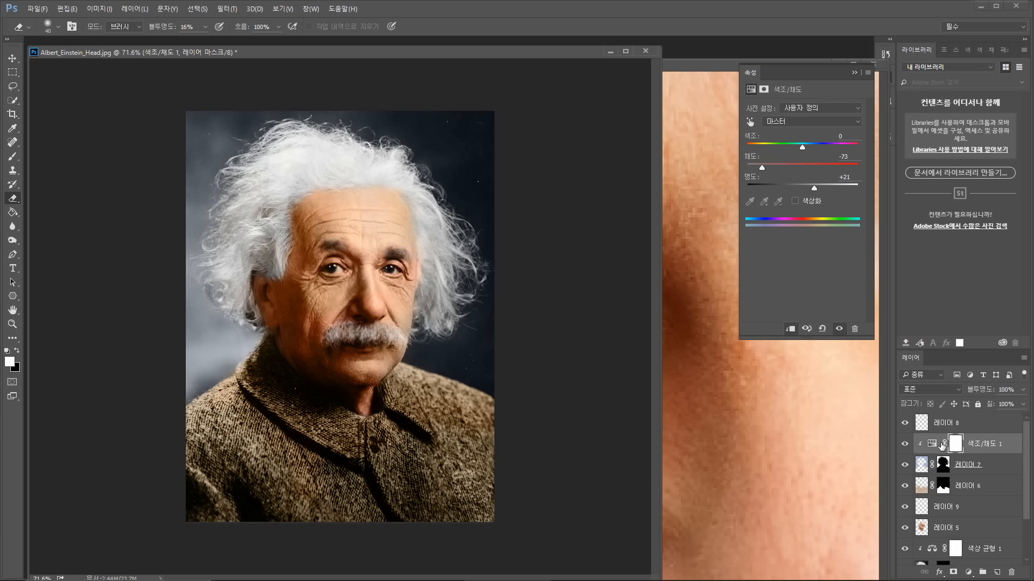
pyautogui.click(939, 466)
pyautogui.click(940, 466)
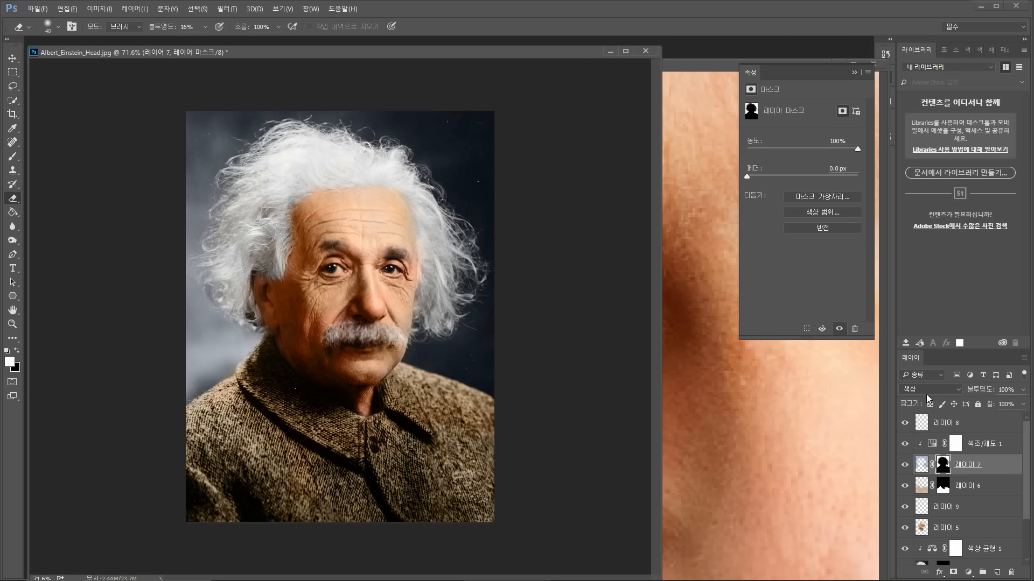
pyautogui.click(933, 445)
pyautogui.moveTo(812, 189); pyautogui.dragTo(803, 189)
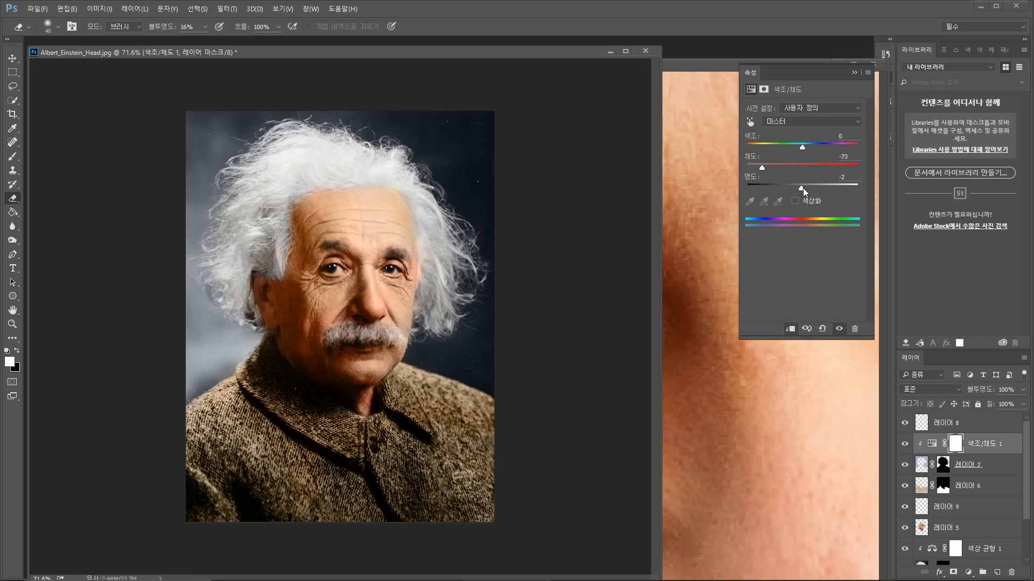
pyautogui.moveTo(804, 148)
pyautogui.mouseDown()
pyautogui.moveTo(786, 130)
pyautogui.moveTo(788, 146)
pyautogui.moveTo(813, 153)
pyautogui.mouseUp()
pyautogui.moveTo(815, 151); pyautogui.dragTo(776, 146)
# Step: Select 레이어 5 and sample the cheek's skin colour from the reference photo for the Brush
pyautogui.scroll(-3, 990, 469)
pyautogui.click(922, 471)
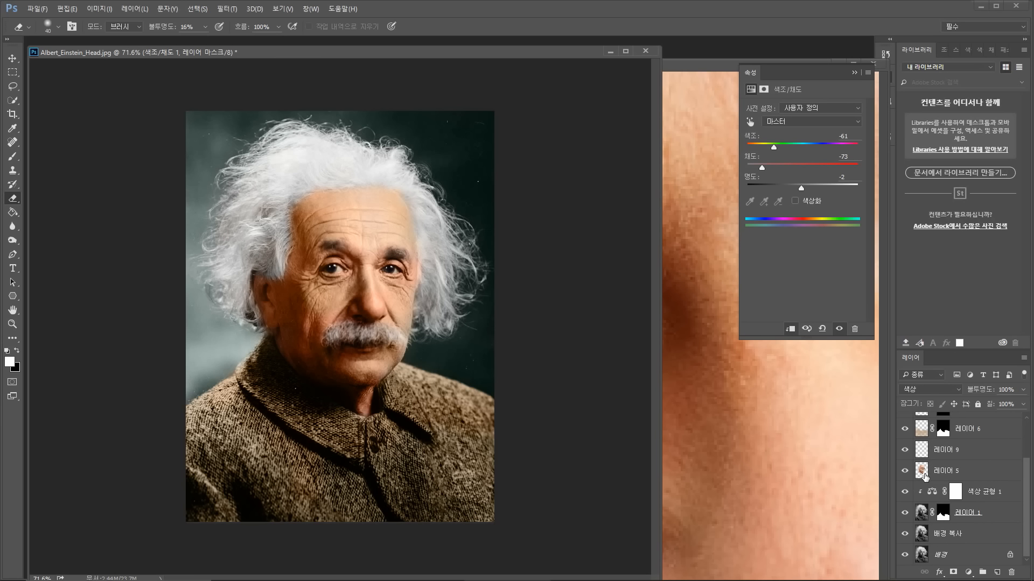
pyautogui.click(686, 65)
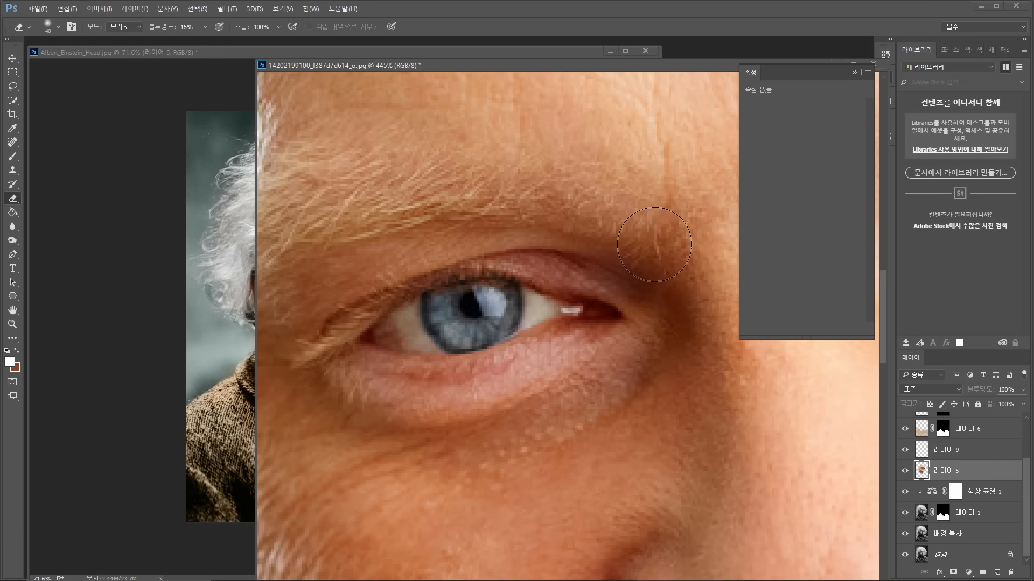
pyautogui.scroll(-5, 646, 266)
pyautogui.scroll(-3, 646, 267)
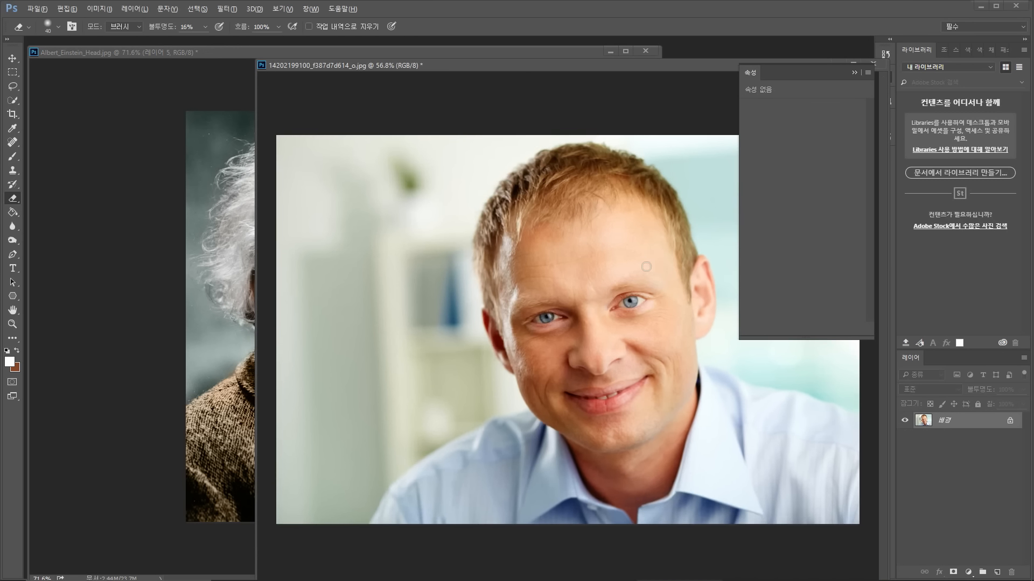
pyautogui.click(152, 52)
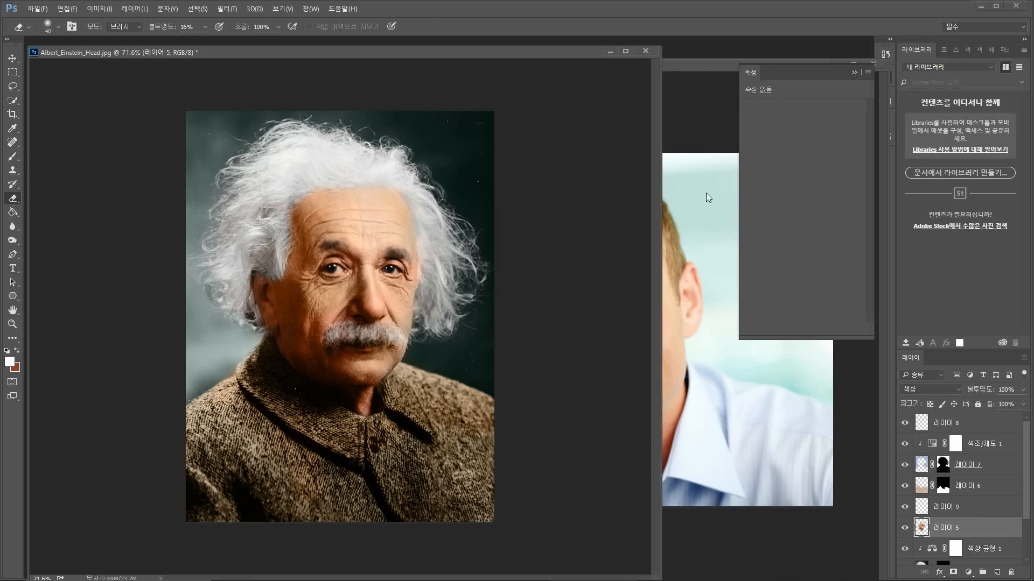
pyautogui.click(675, 69)
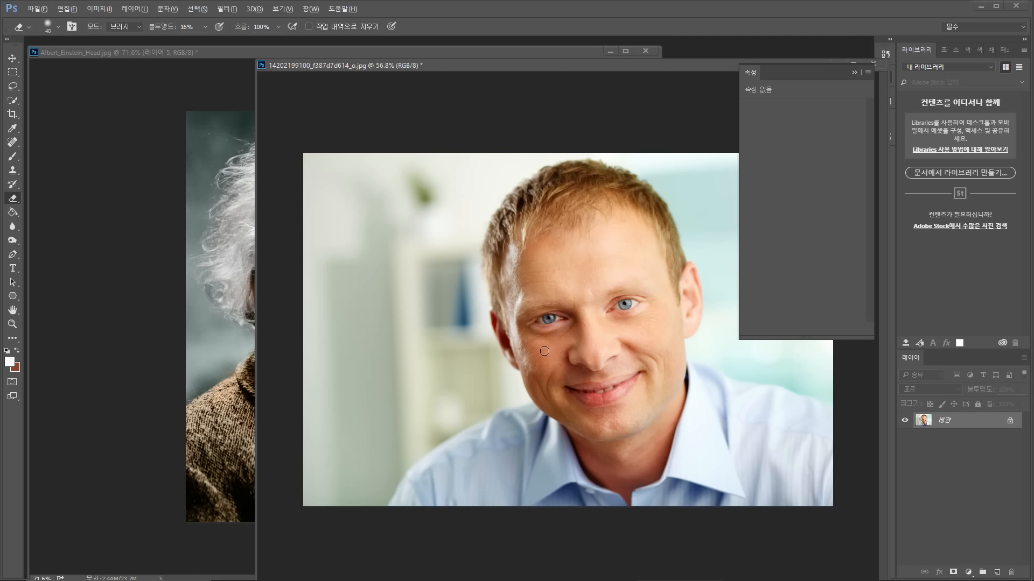
pyautogui.click(13, 156)
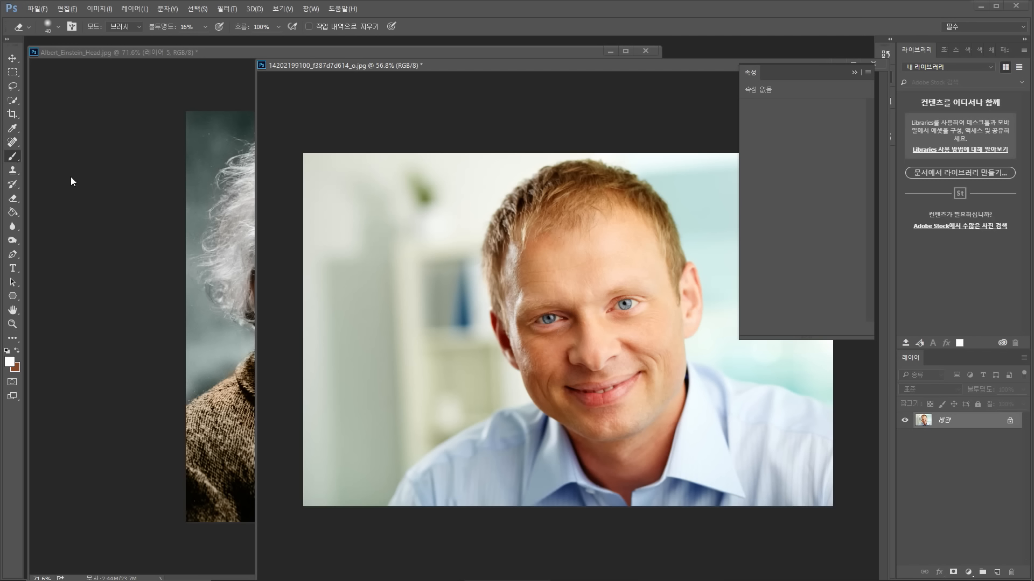
pyautogui.keyDown('alt'); pyautogui.click(545, 351); pyautogui.keyUp('alt')
pyautogui.click(183, 55)
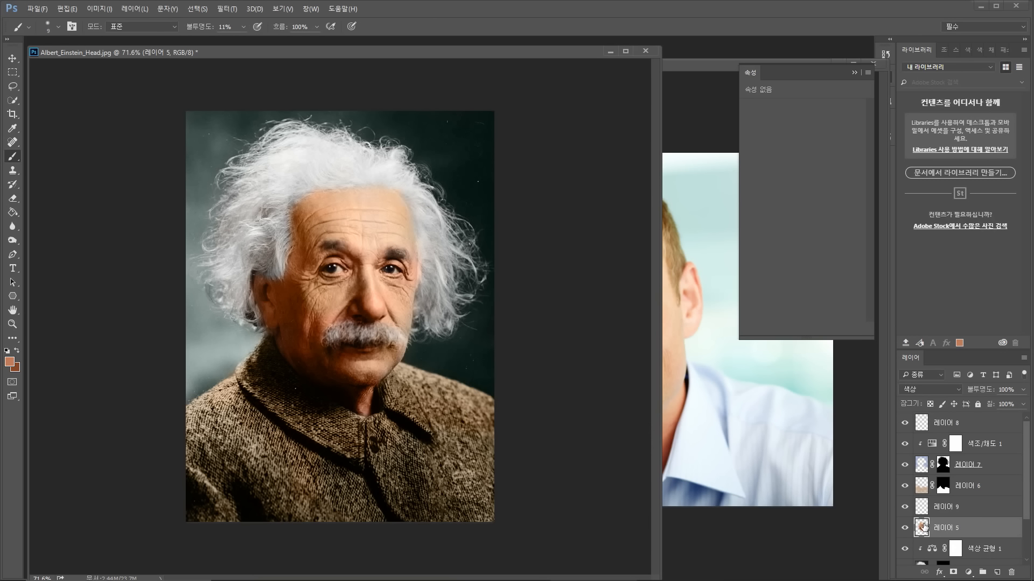
# Step: Enlarge the Brush to size 60 for painting skin on 레이어 5
pyautogui.press(']')
pyautogui.press(']')
pyautogui.press(']')
pyautogui.press(']')
pyautogui.press(']')
pyautogui.press(']')
pyautogui.press(']')
pyautogui.press(']')
pyautogui.press(']')
pyautogui.press(']')
pyautogui.press(']')
# Step: Sample a light skin tone from the cheek below the reference man's eye and brush it over the portrait's forehead on 레이어 5 at 11% opacity
pyautogui.click(702, 68)
pyautogui.keyDown('alt'); pyautogui.click(663, 337); pyautogui.keyUp('alt')
pyautogui.keyDown('alt'); pyautogui.click(651, 319); pyautogui.keyUp('alt')
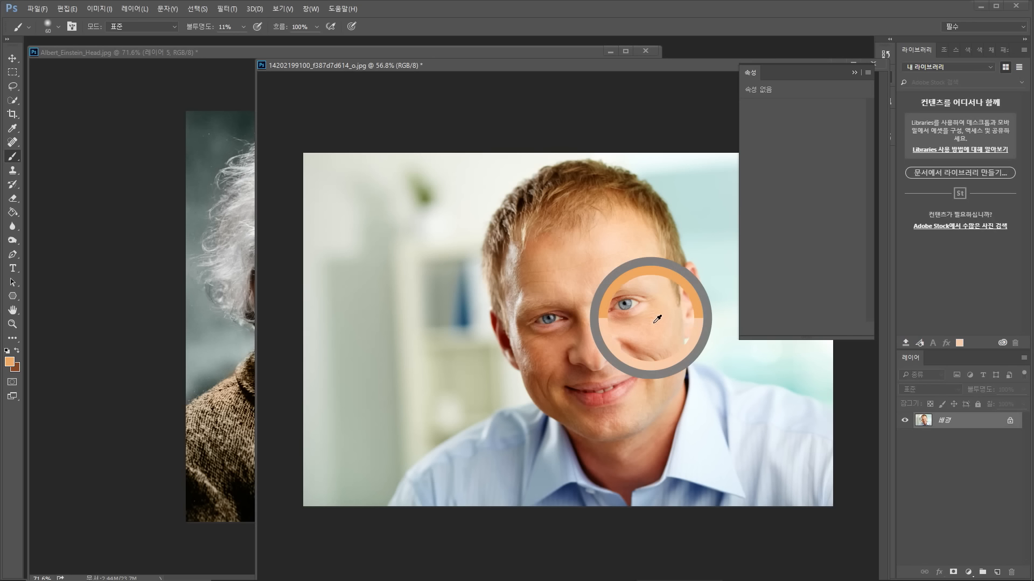
pyautogui.click(205, 50)
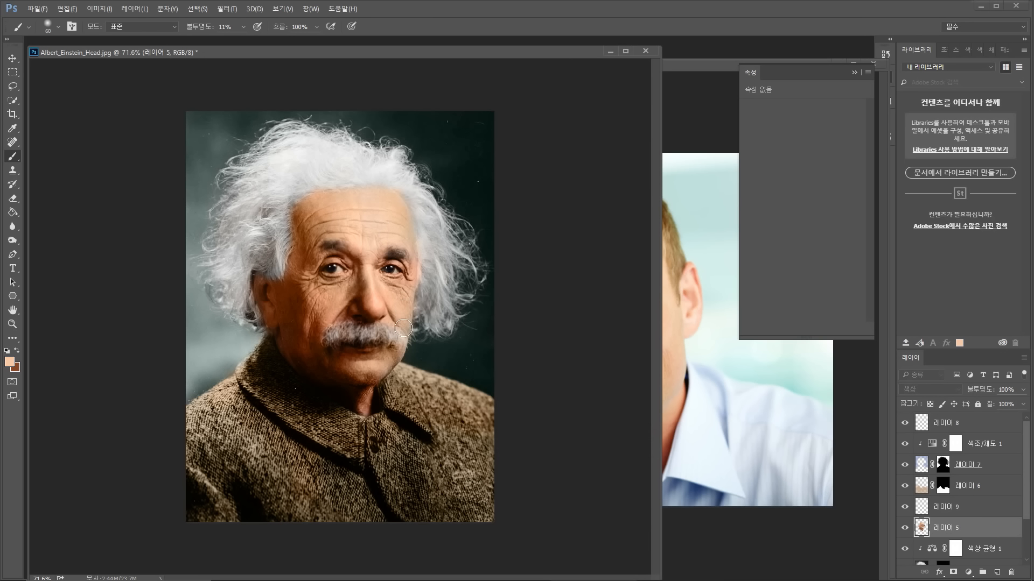
pyautogui.moveTo(398, 231); pyautogui.dragTo(399, 207)
# Step: Sample the darker reddish-brown skin tone beside the nose in the reference photo and return to the portrait
pyautogui.click(697, 65)
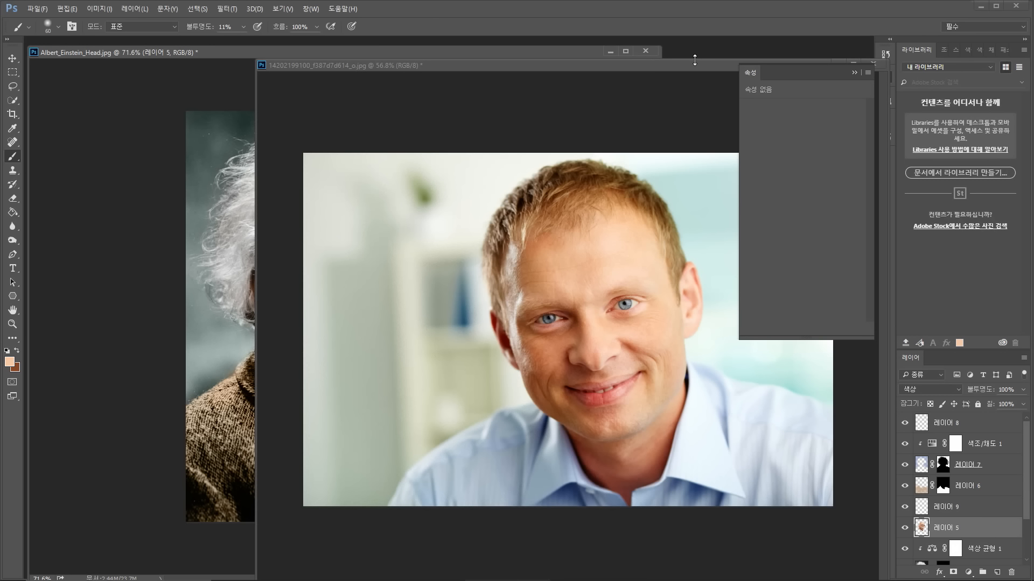
pyautogui.keyDown('alt'); pyautogui.click(580, 338); pyautogui.keyUp('alt')
pyautogui.click(247, 90)
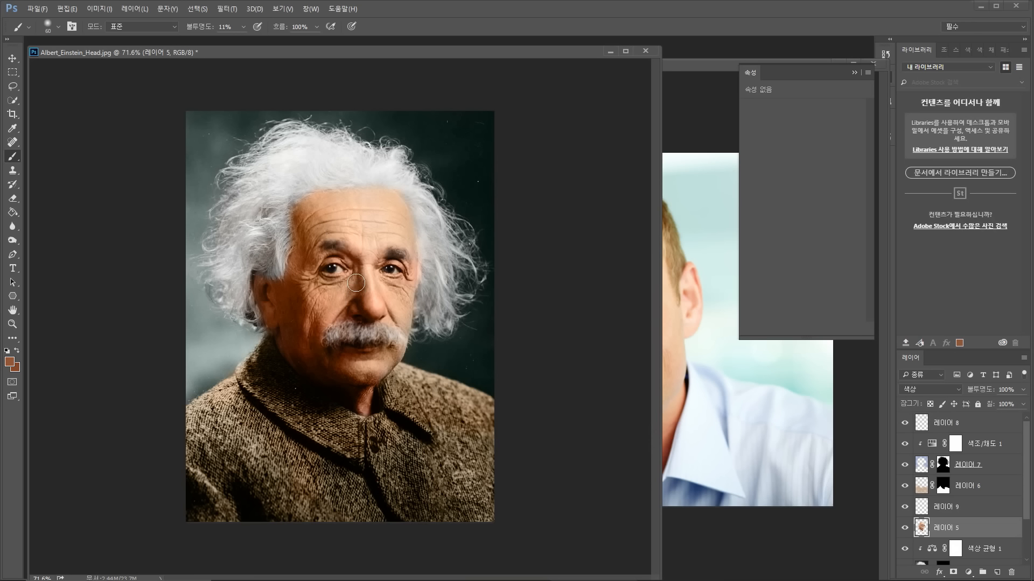
pyautogui.scroll(-3, 388, 308)
pyautogui.scroll(3, 594, 276)
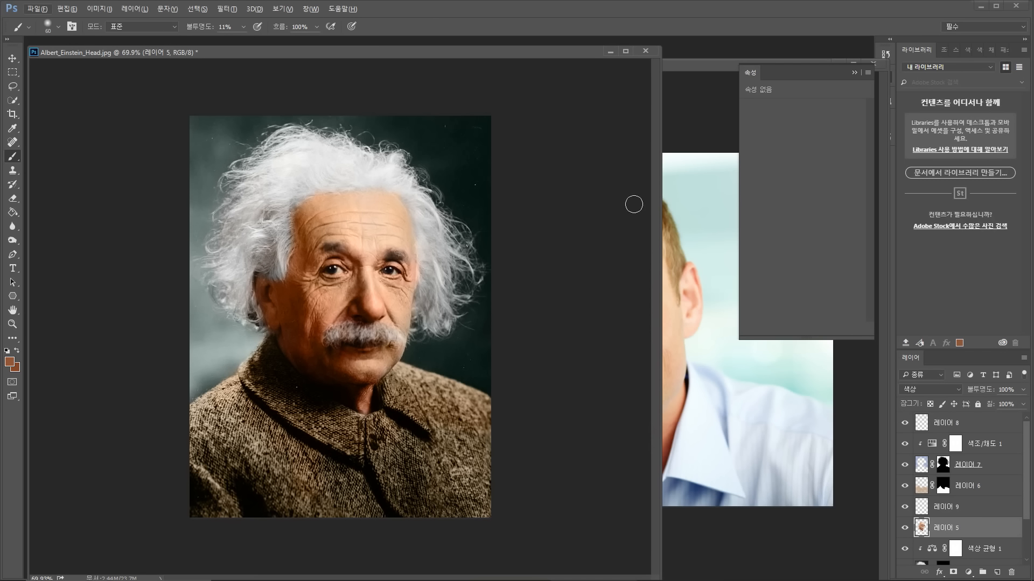
# Step: Close the reference photo without saving its changes and reposition the portrait's window
pyautogui.moveTo(702, 66); pyautogui.dragTo(582, 70)
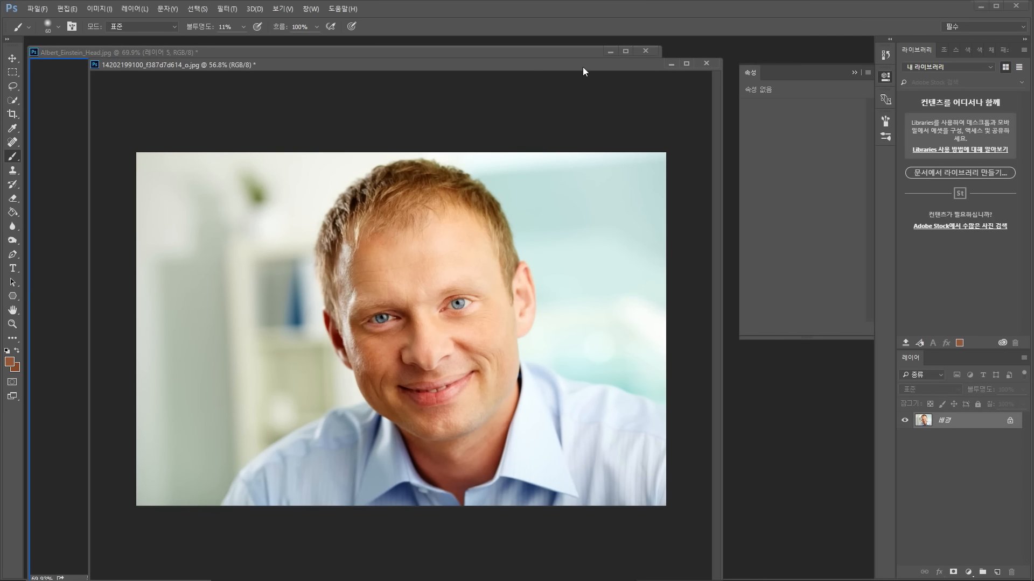
pyautogui.click(705, 63)
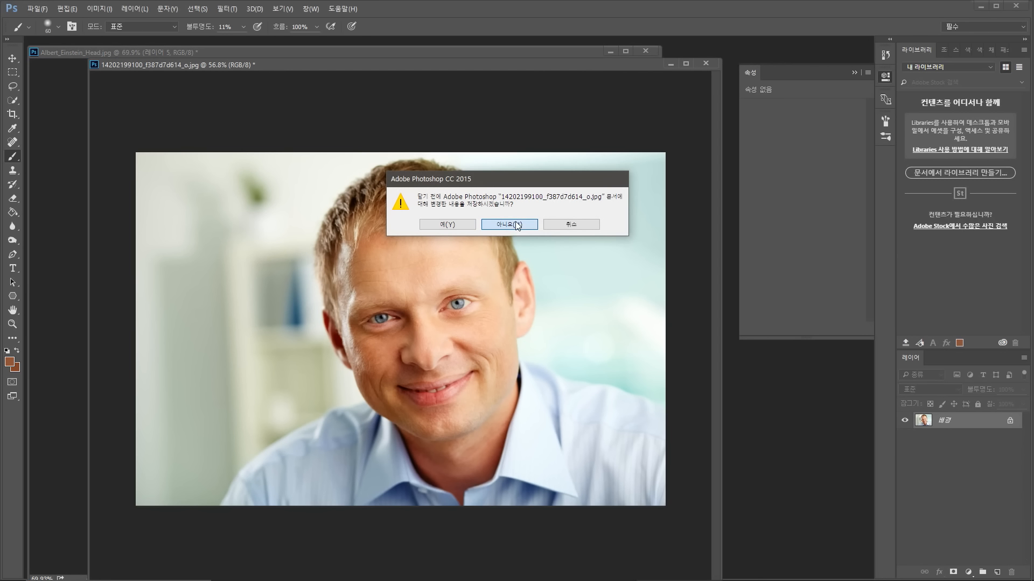
pyautogui.click(516, 225)
pyautogui.moveTo(440, 55); pyautogui.dragTo(481, 54)
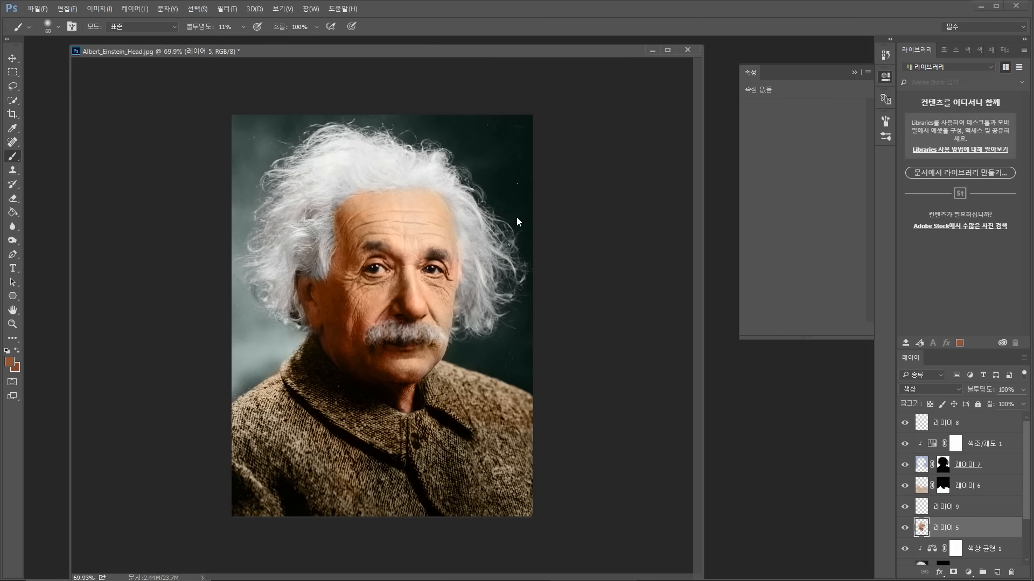
# Step: Move the 배경 복사 layer to the top of the layer stack
pyautogui.moveTo(933, 435); pyautogui.dragTo(1012, 573)
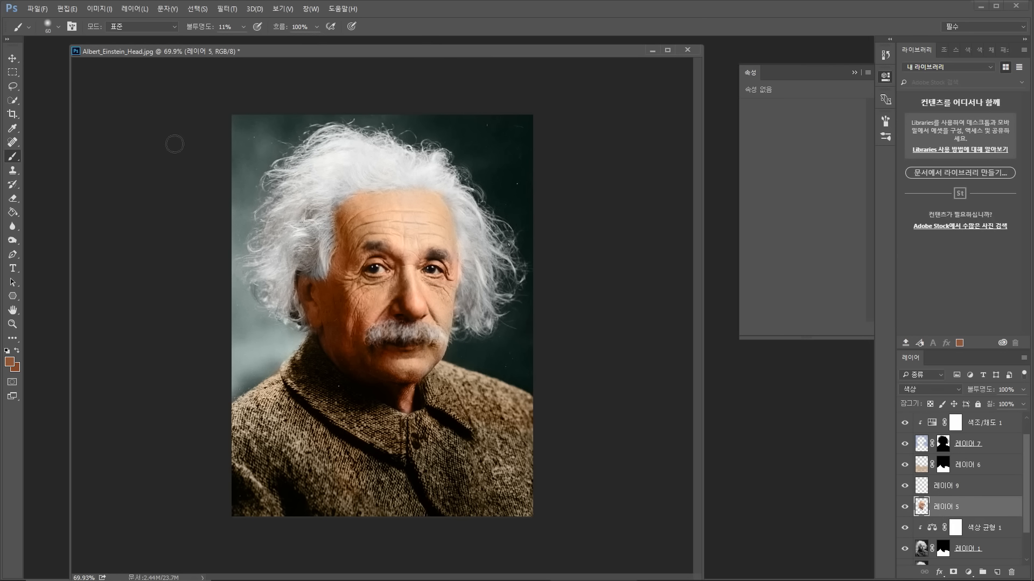
pyautogui.scroll(-2, 974, 460)
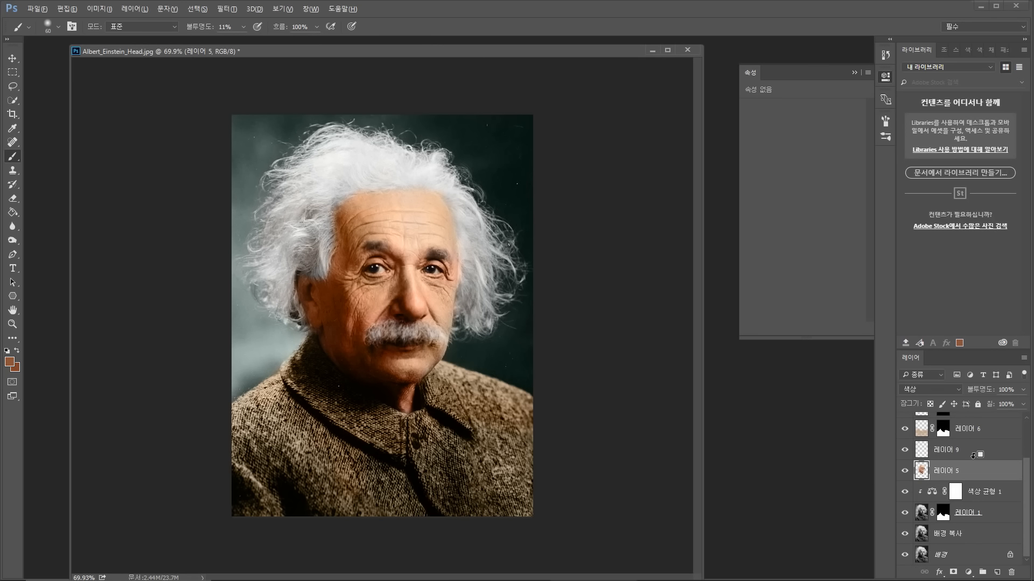
pyautogui.click(961, 534)
pyautogui.moveTo(960, 535); pyautogui.dragTo(988, 421)
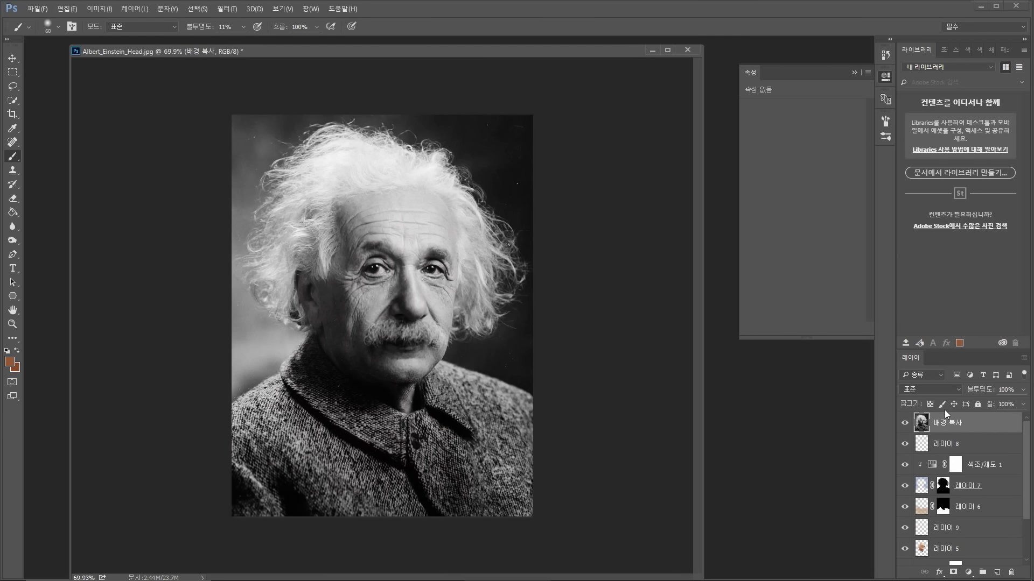
# Step: Set the 배경 복사 layer's blend mode to 오버레이 (Overlay) and its opacity to 34%
pyautogui.click(935, 392)
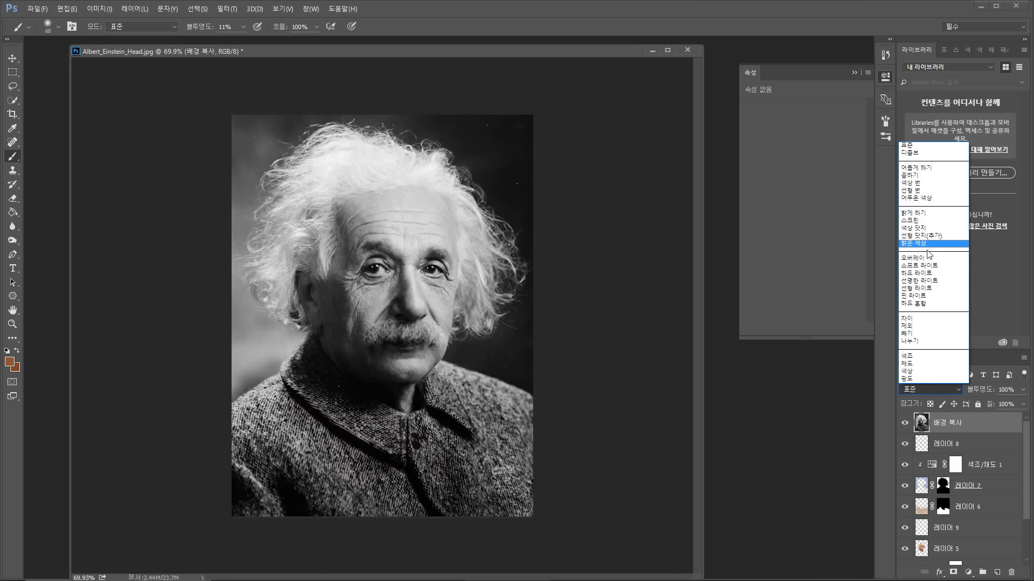
pyautogui.click(926, 259)
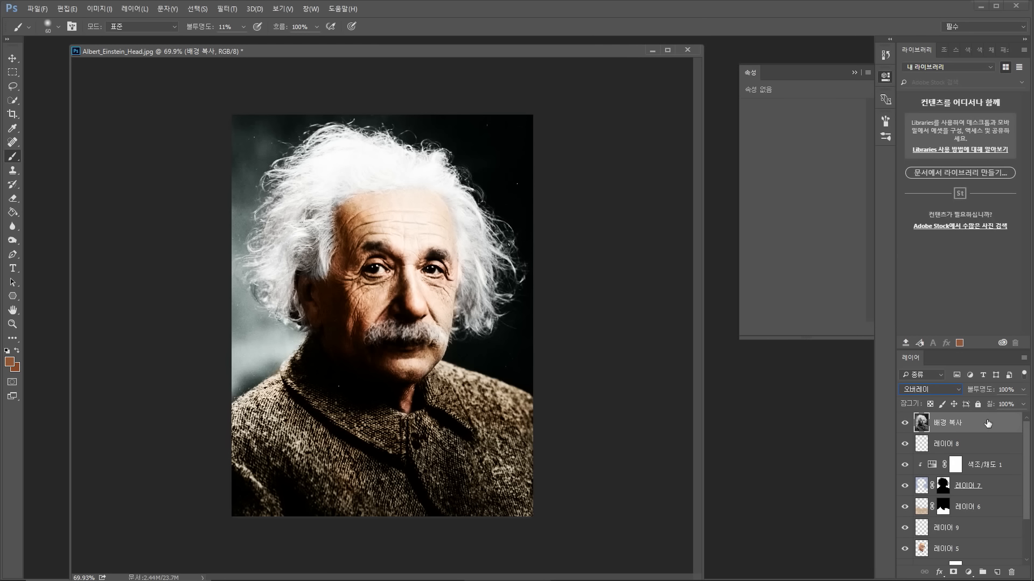
pyautogui.click(1023, 391)
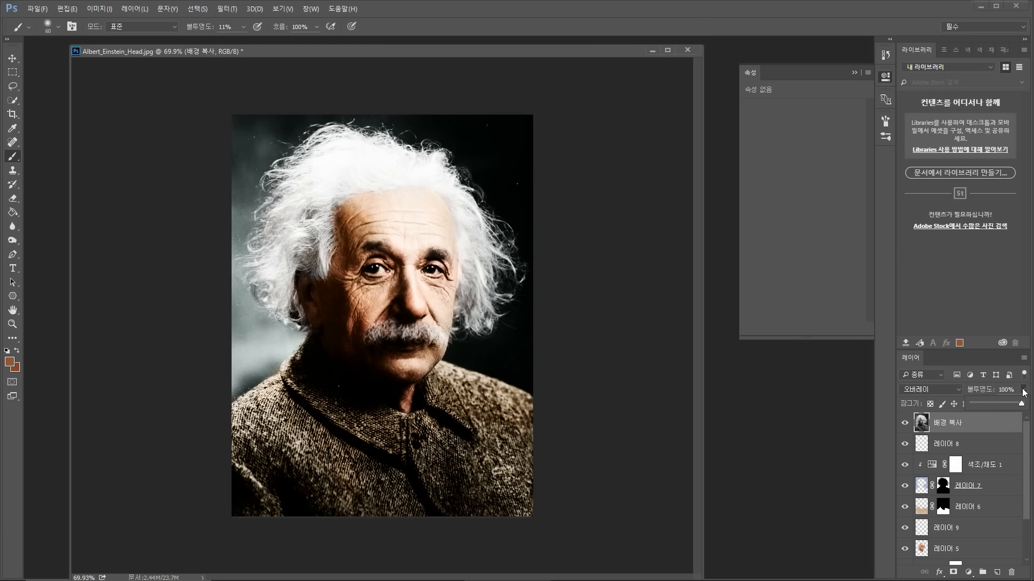
pyautogui.moveTo(1002, 401); pyautogui.dragTo(995, 400)
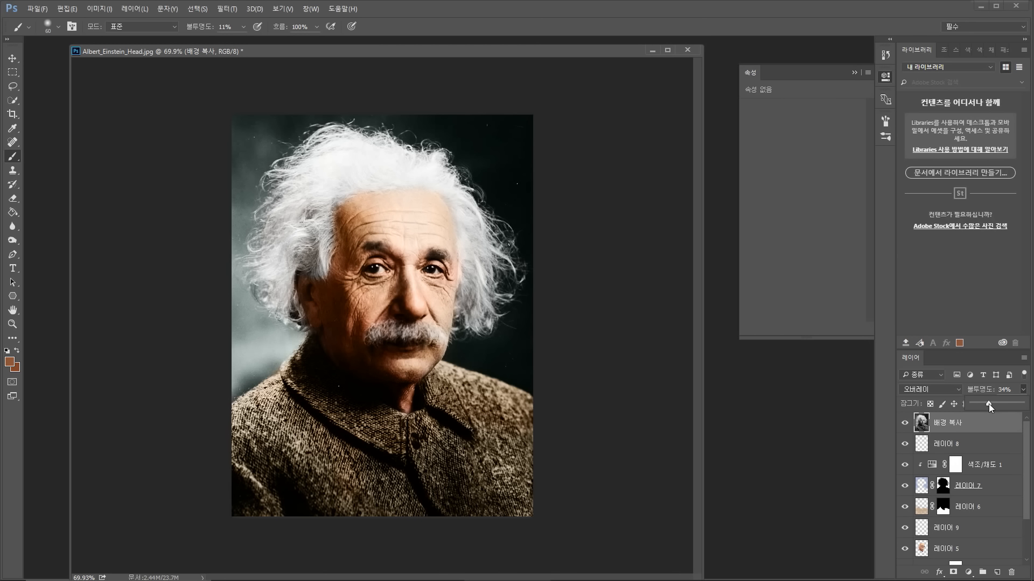
pyautogui.moveTo(983, 404); pyautogui.dragTo(977, 402)
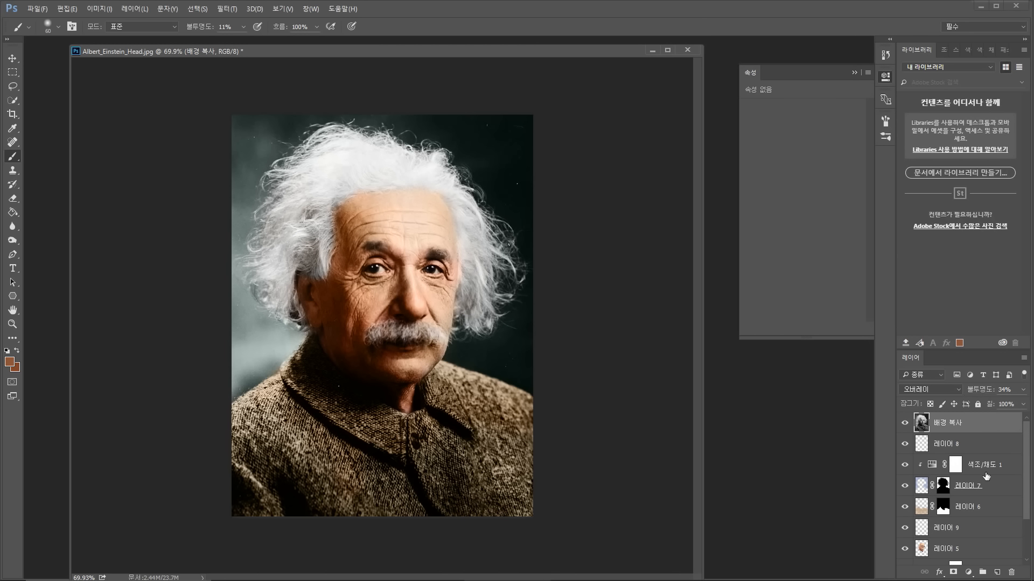
# Step: Add a Levels (레벨) adjustment layer clipped to 배경 복사 and raise its black output level to 60
pyautogui.click(969, 573)
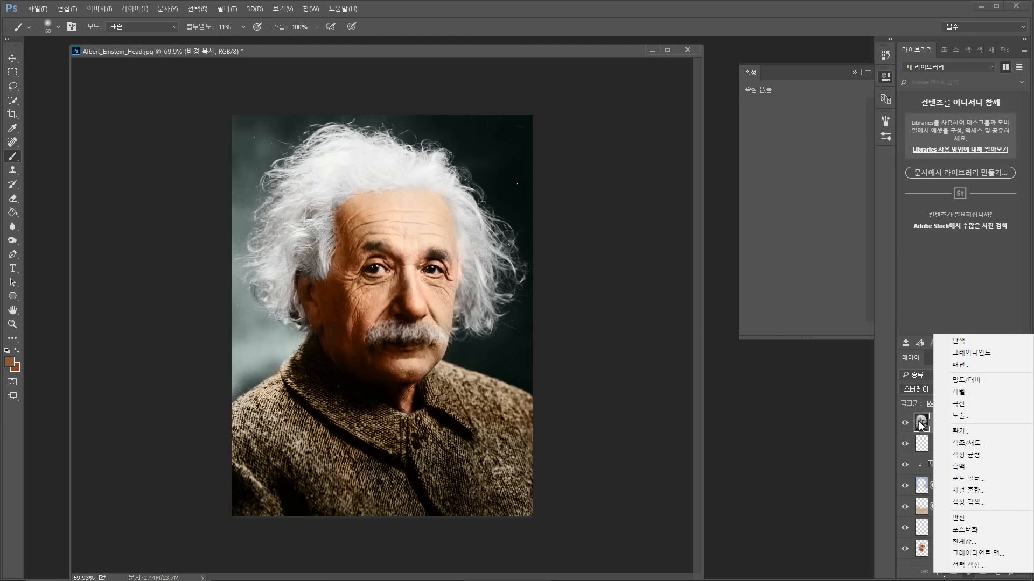
pyautogui.click(961, 392)
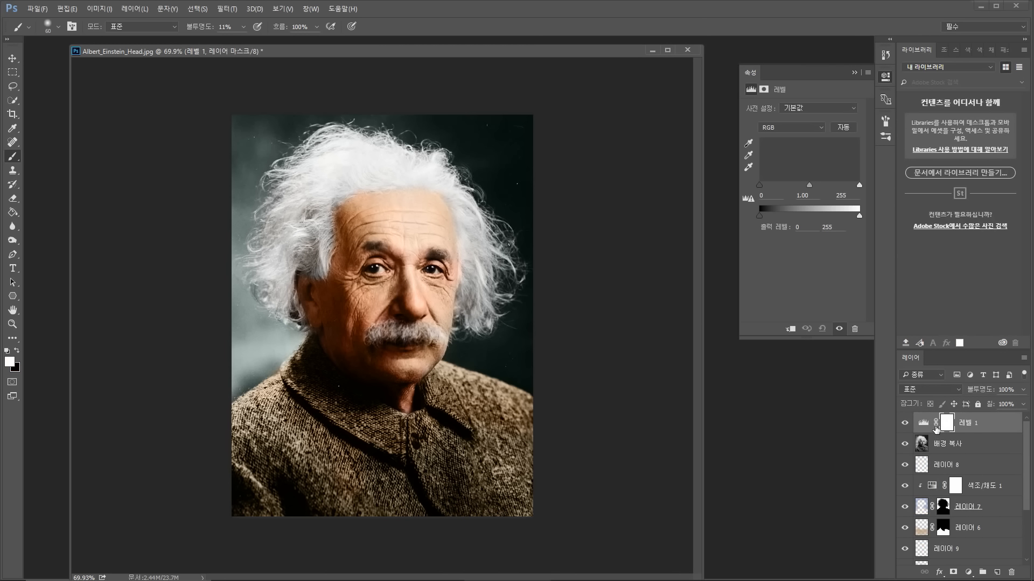
pyautogui.keyDown('alt'); pyautogui.click(930, 431); pyautogui.keyUp('alt')
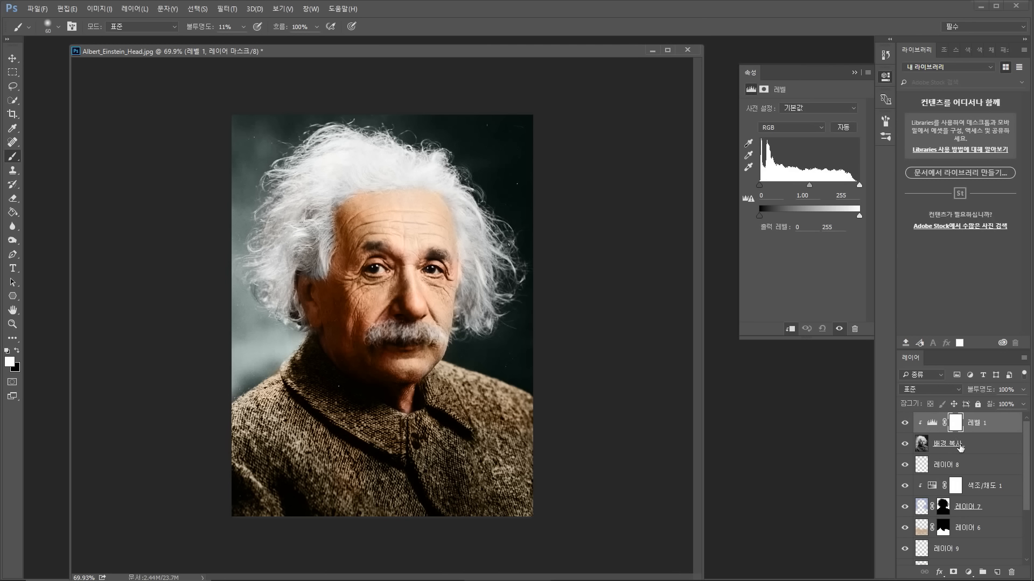
pyautogui.moveTo(760, 215); pyautogui.dragTo(777, 215)
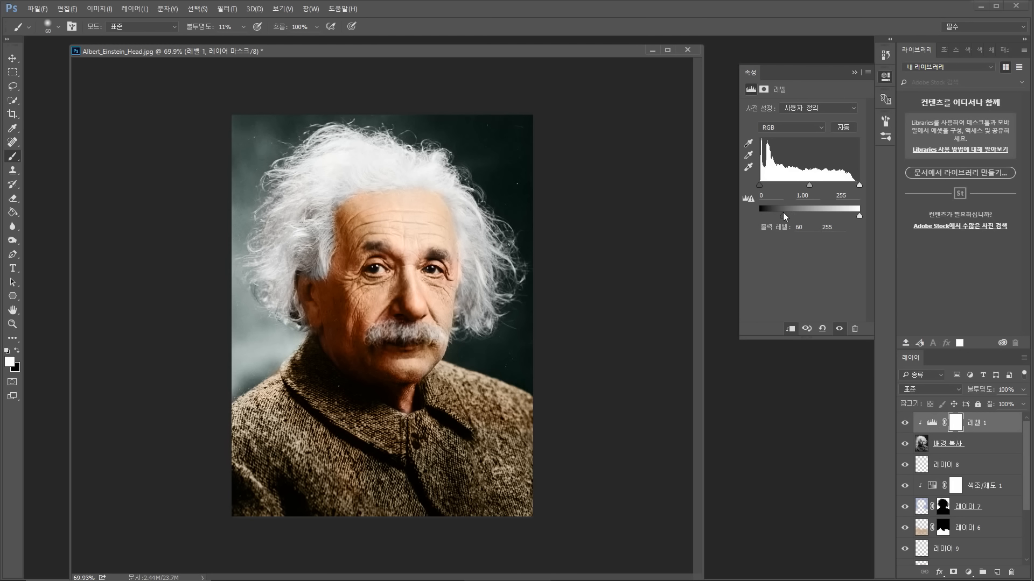
# Step: Delete the Levels adjustment layer clipped to 배경 복사 and set the 배경 복사 layer's opacity to 100%
pyautogui.click(923, 447)
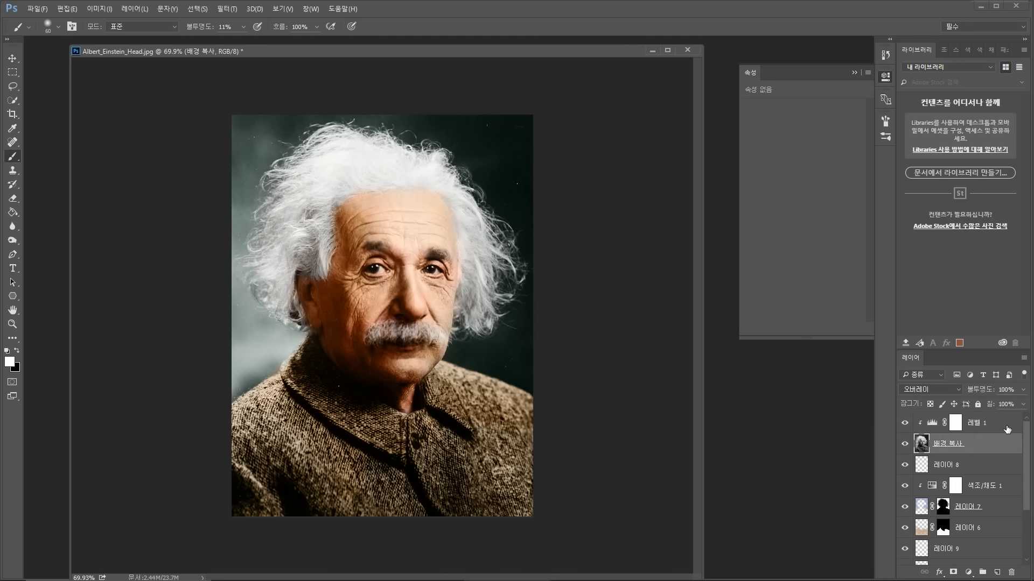
pyautogui.moveTo(1000, 428); pyautogui.dragTo(1011, 571)
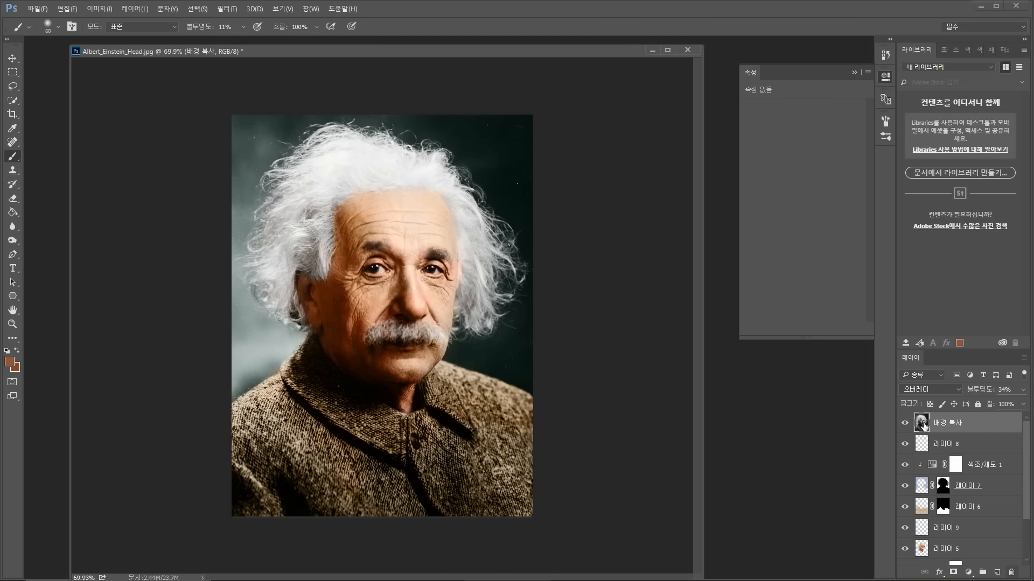
pyautogui.click(1023, 389)
pyautogui.moveTo(1016, 405); pyautogui.dragTo(1023, 404)
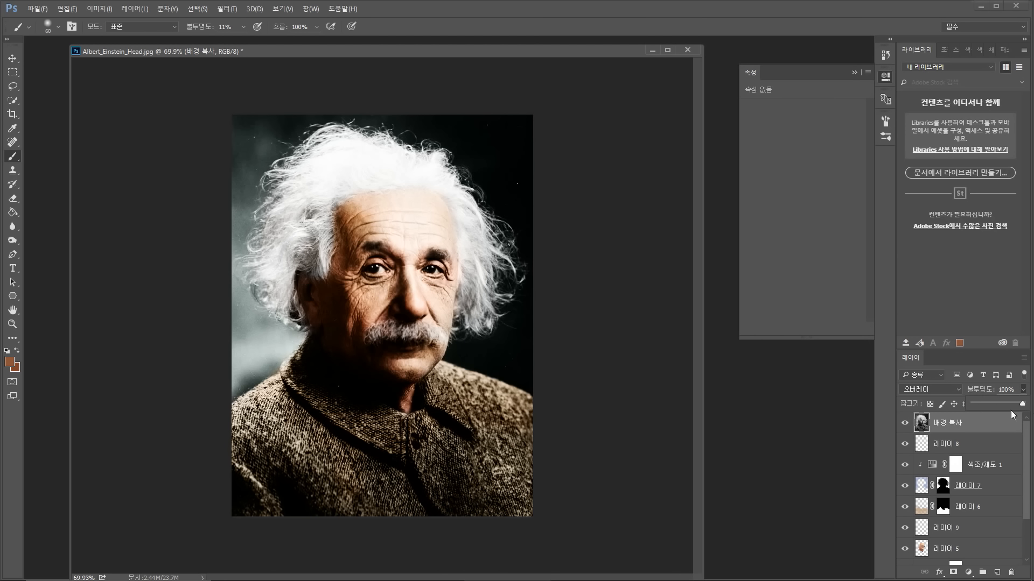
# Step: Split 배경 복사's Blend If shadow slider for the selected layer, extend it to about 216, apply, and compare with the layer hidden
pyautogui.click(925, 426)
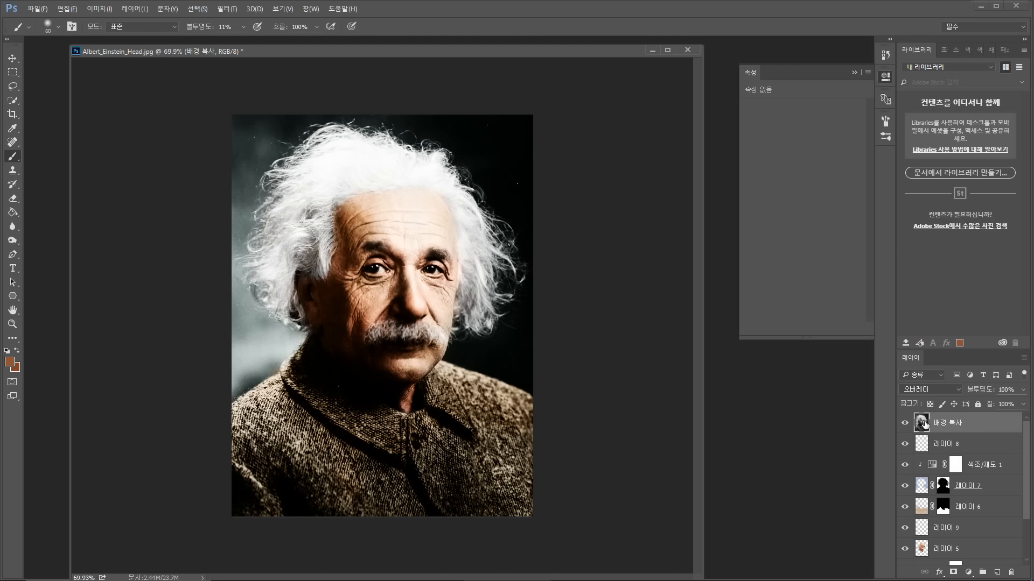
pyautogui.doubleClick(922, 423)
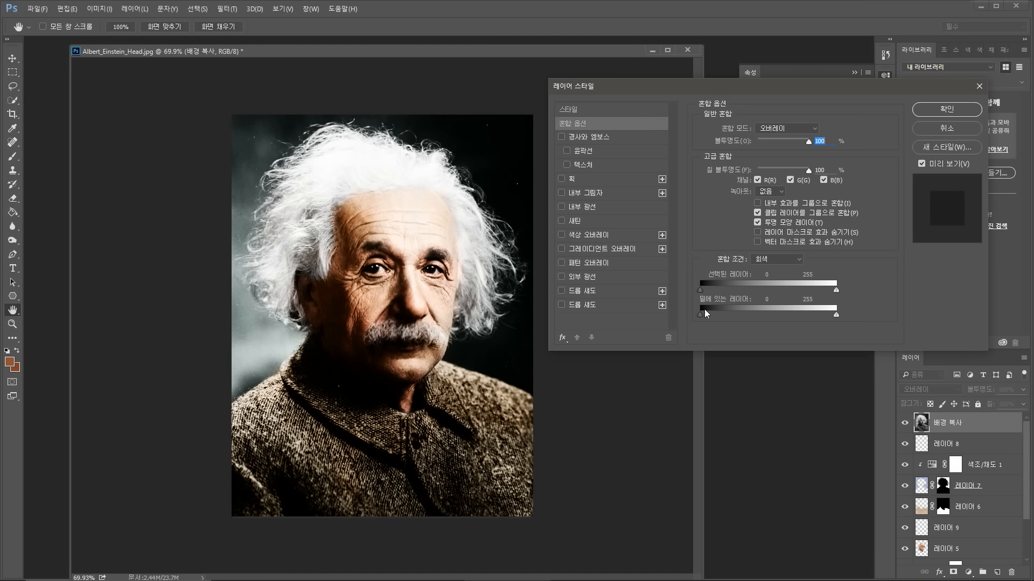
pyautogui.keyDown('alt'); pyautogui.moveTo(701, 289); pyautogui.dragTo(751, 290); pyautogui.keyUp('alt')
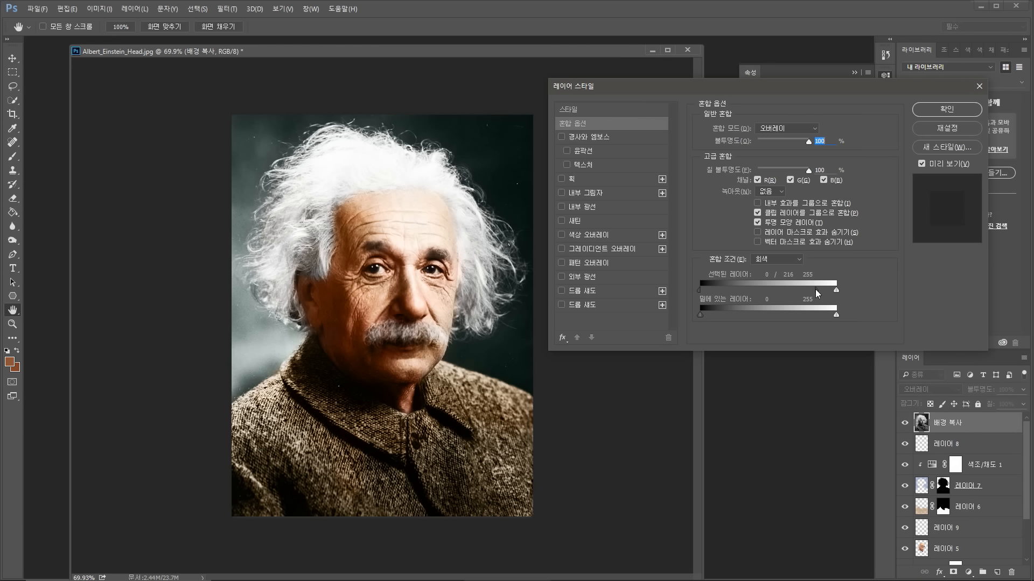
pyautogui.moveTo(815, 290); pyautogui.dragTo(817, 290)
pyautogui.moveTo(700, 289); pyautogui.dragTo(811, 293)
pyautogui.click(947, 109)
pyautogui.click(904, 423)
pyautogui.click(904, 423)
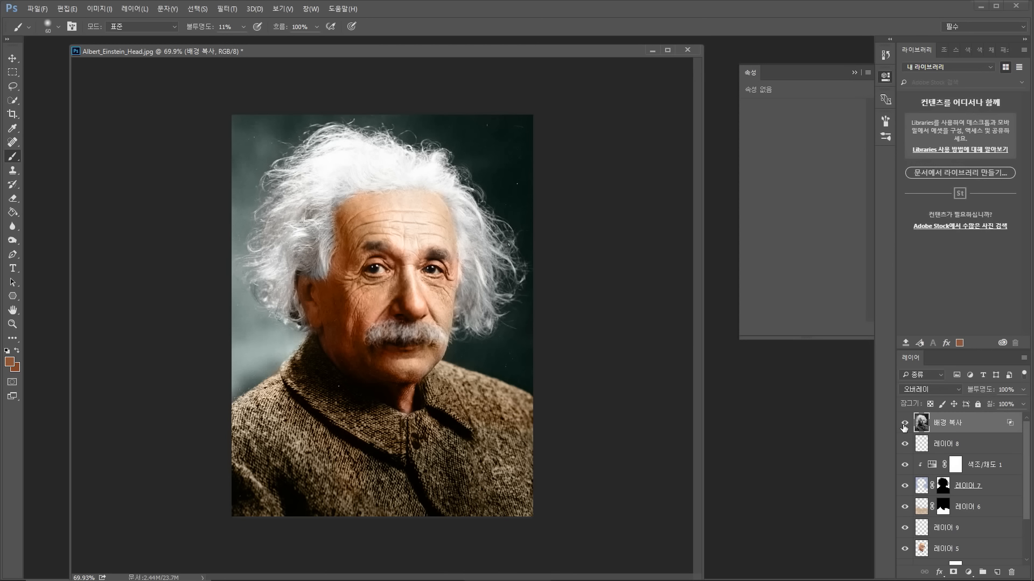